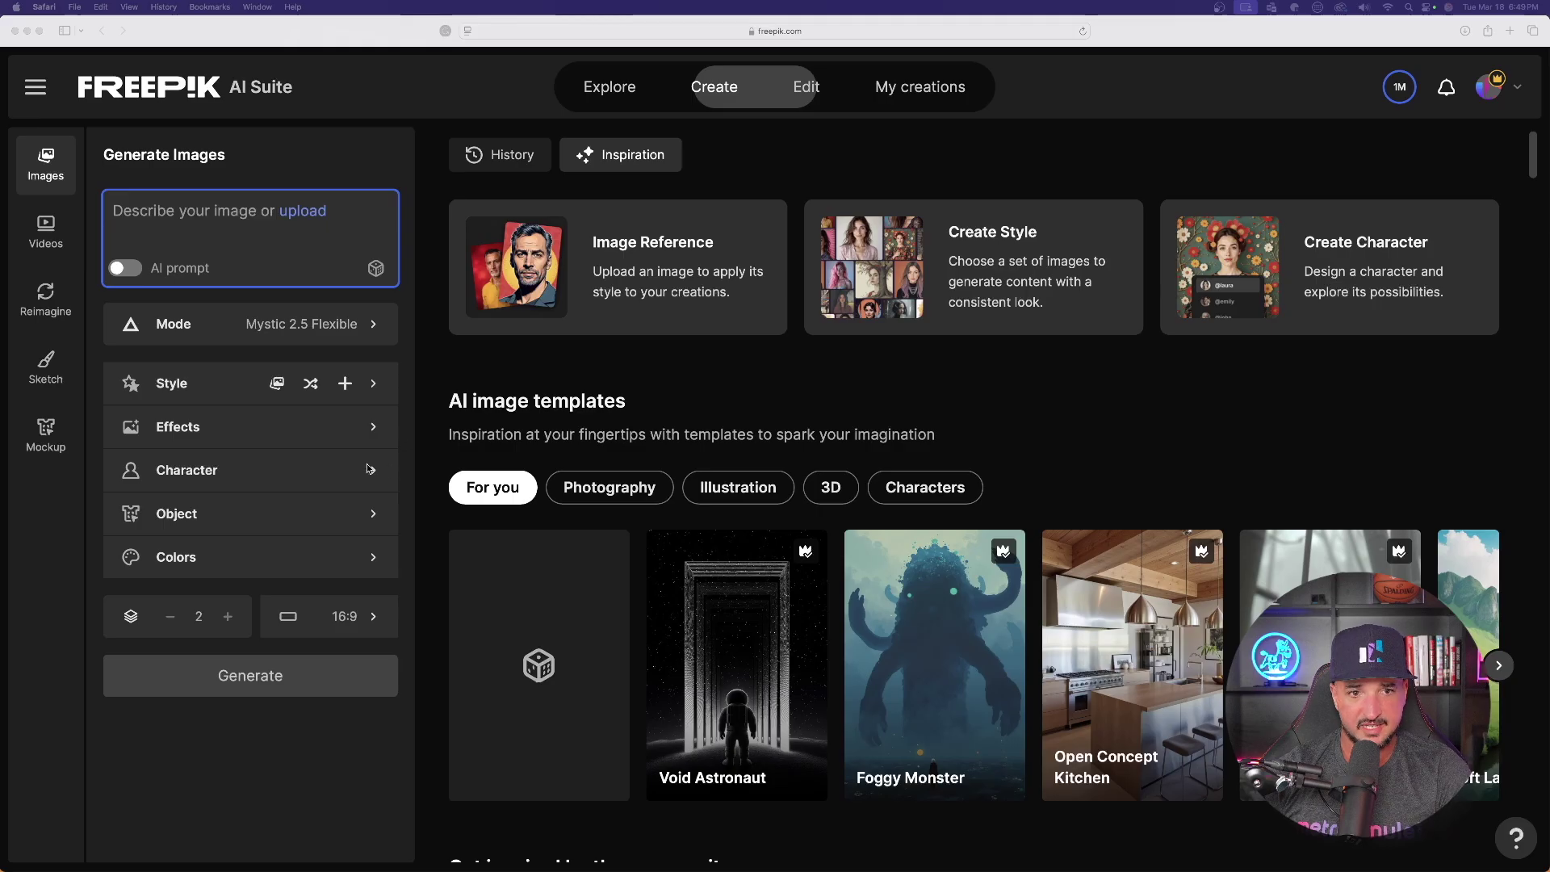
click(376, 516)
scroll(853, 412, down, 3)
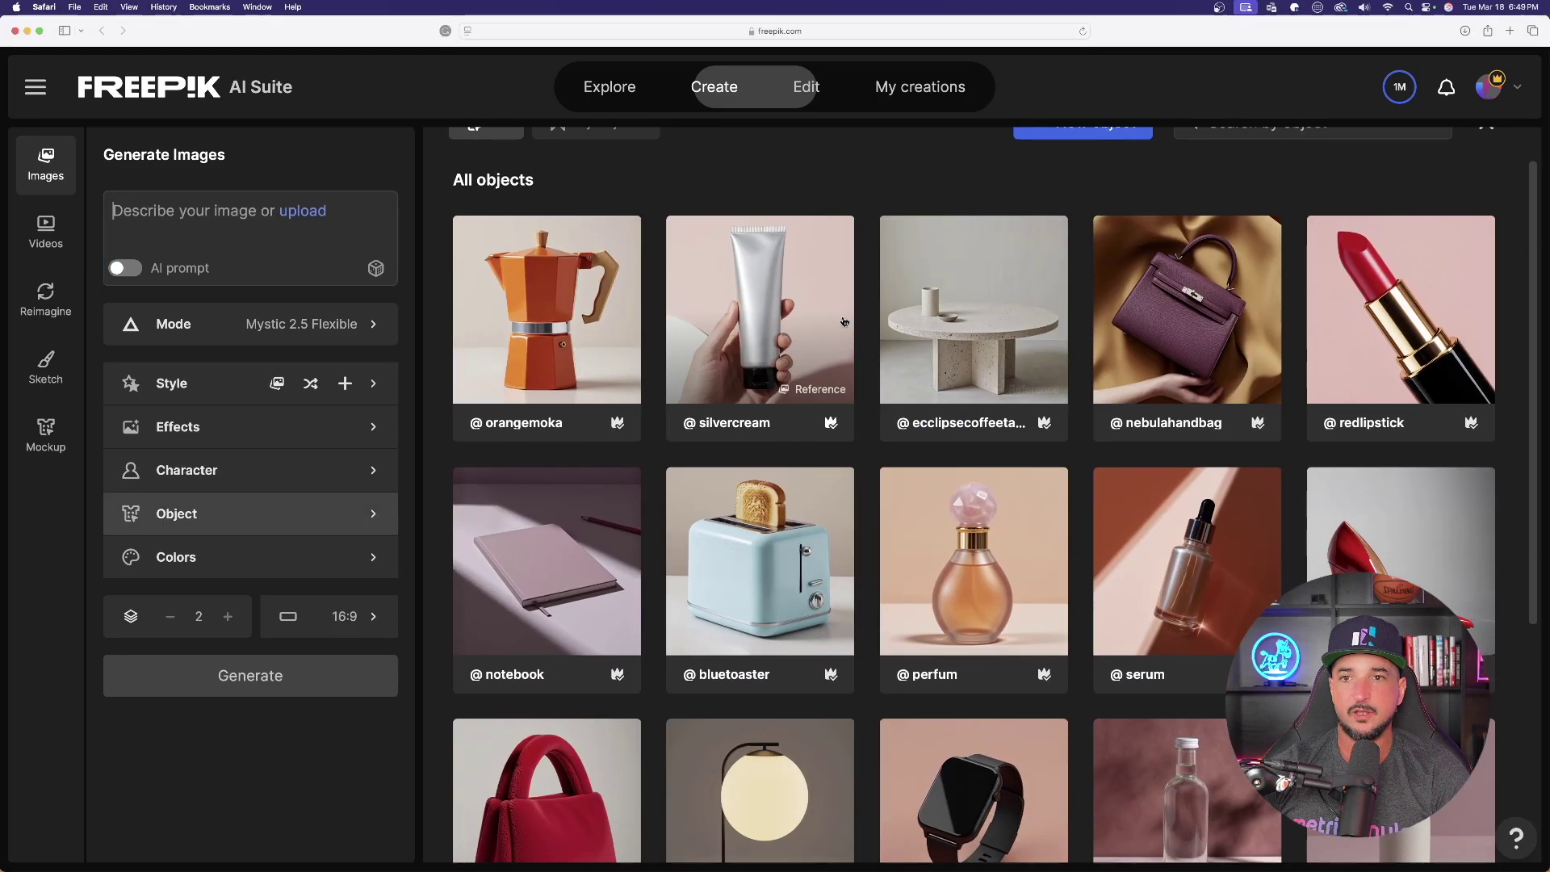
scroll(853, 412, down, 3)
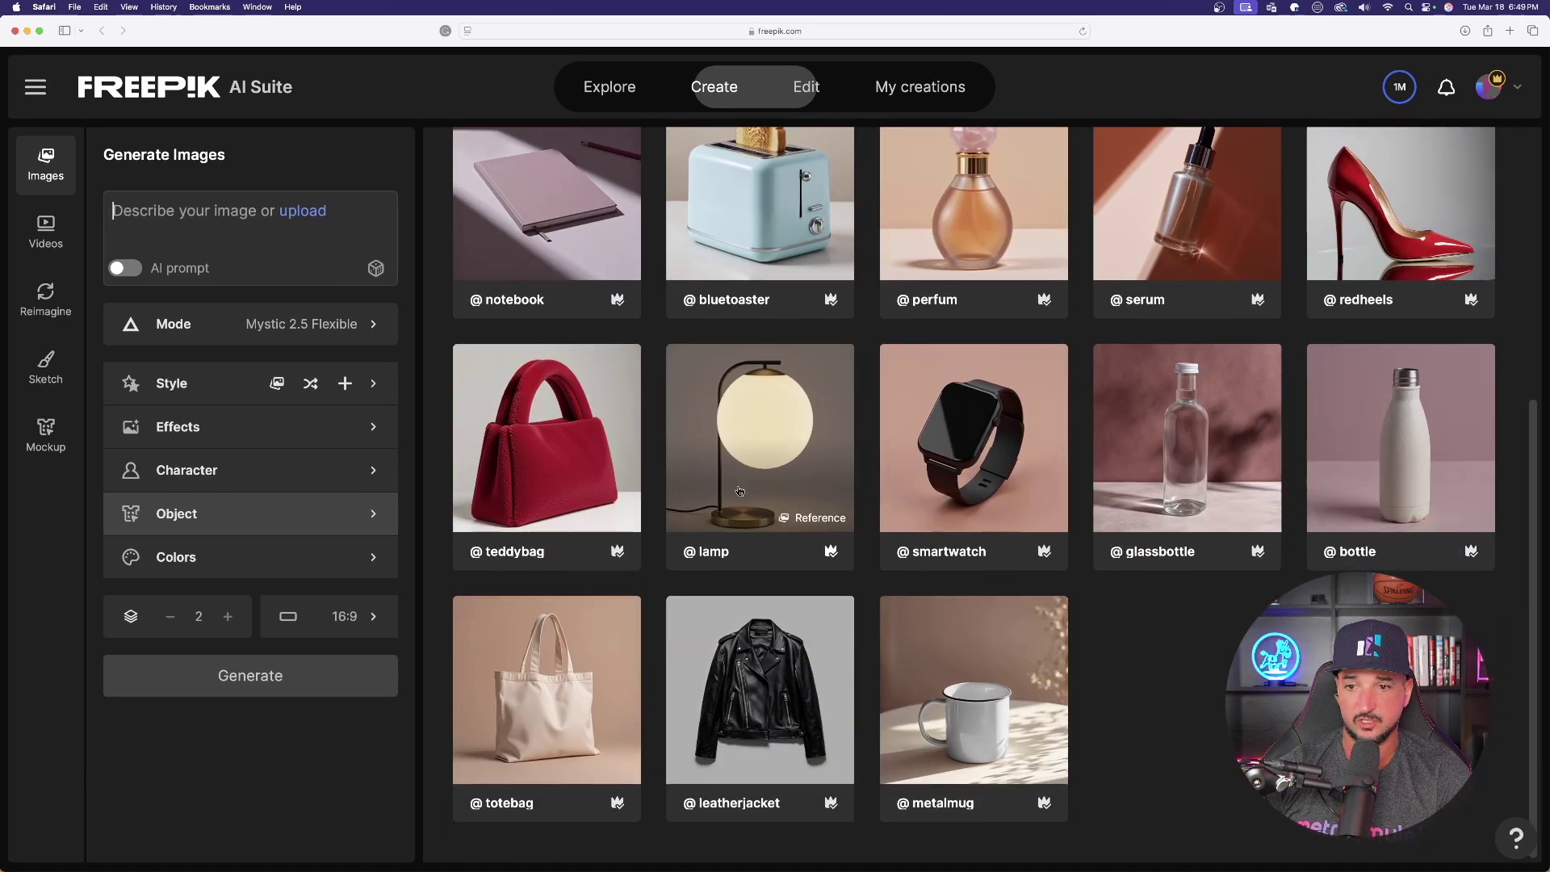
scroll(608, 428, up, 3)
scroll(607, 428, up, 3)
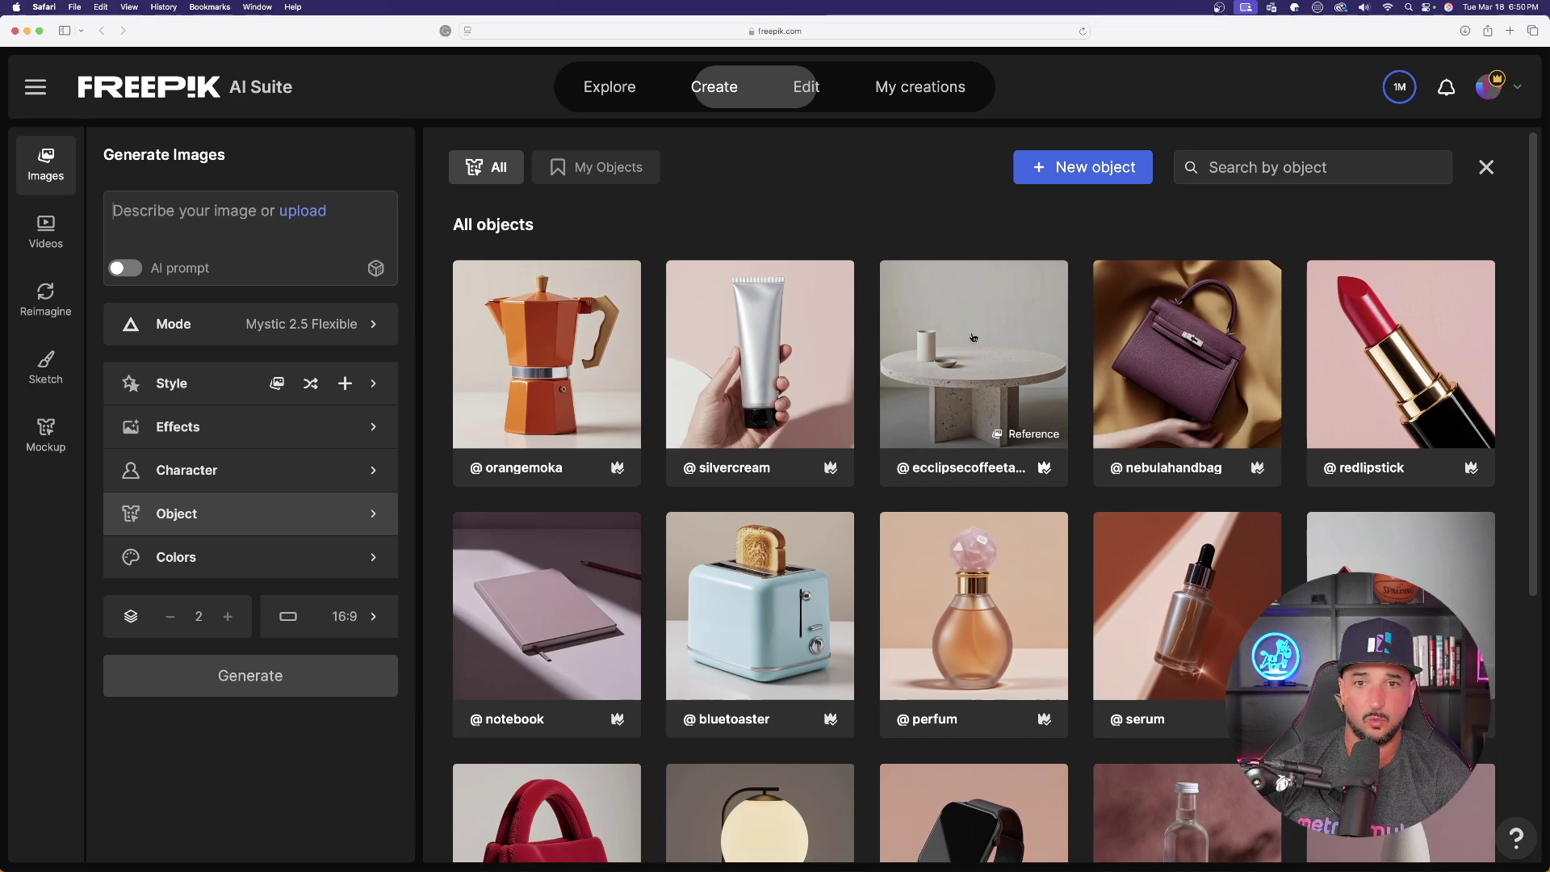
scroll(972, 337, down, 4)
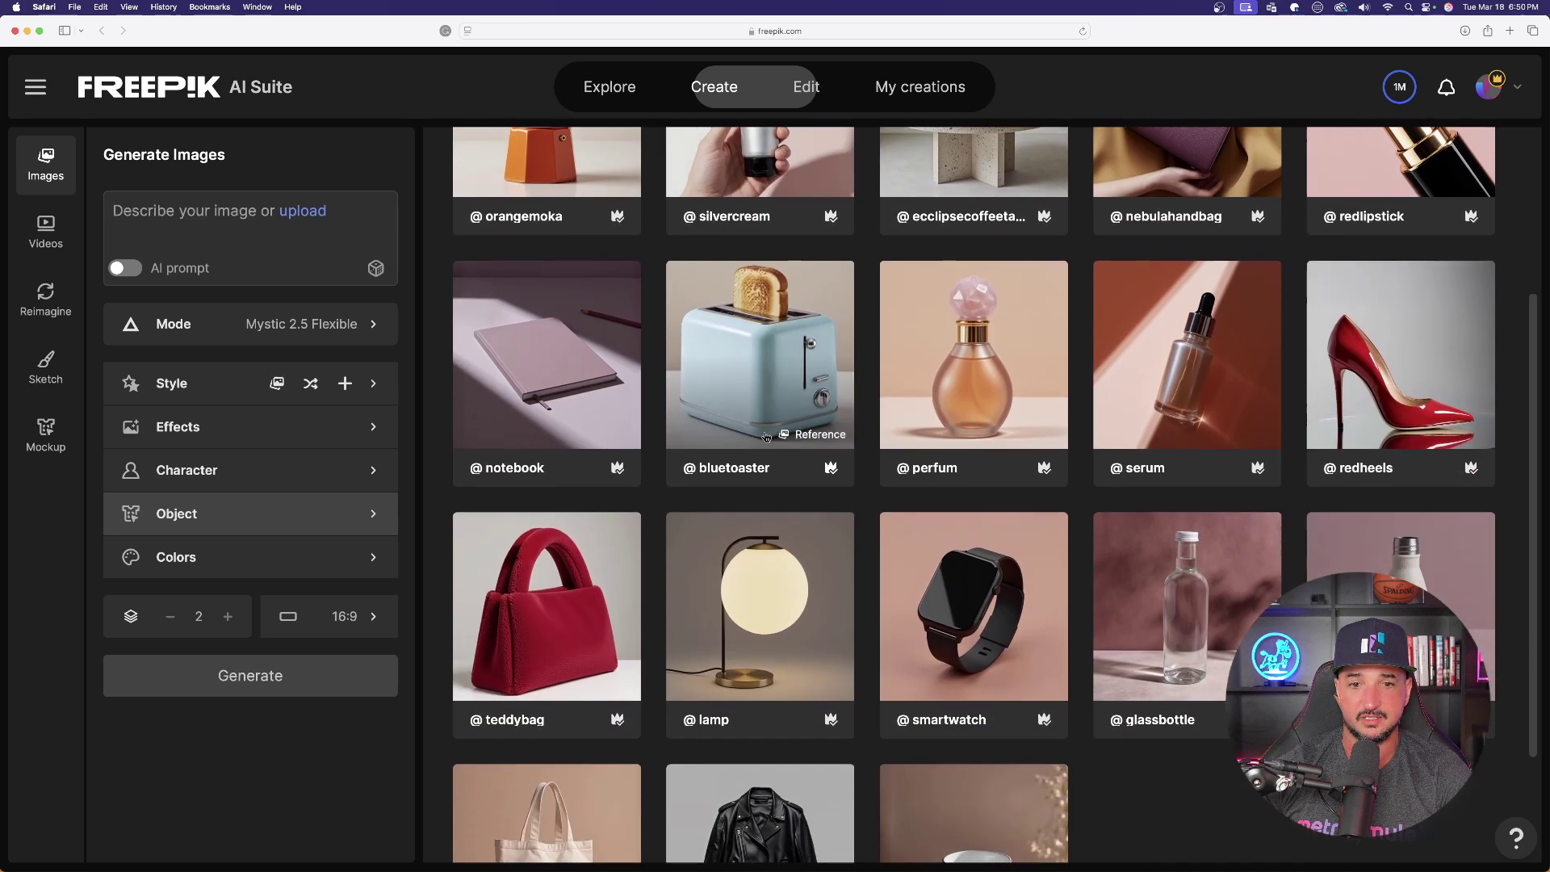
scroll(760, 302, down, 1)
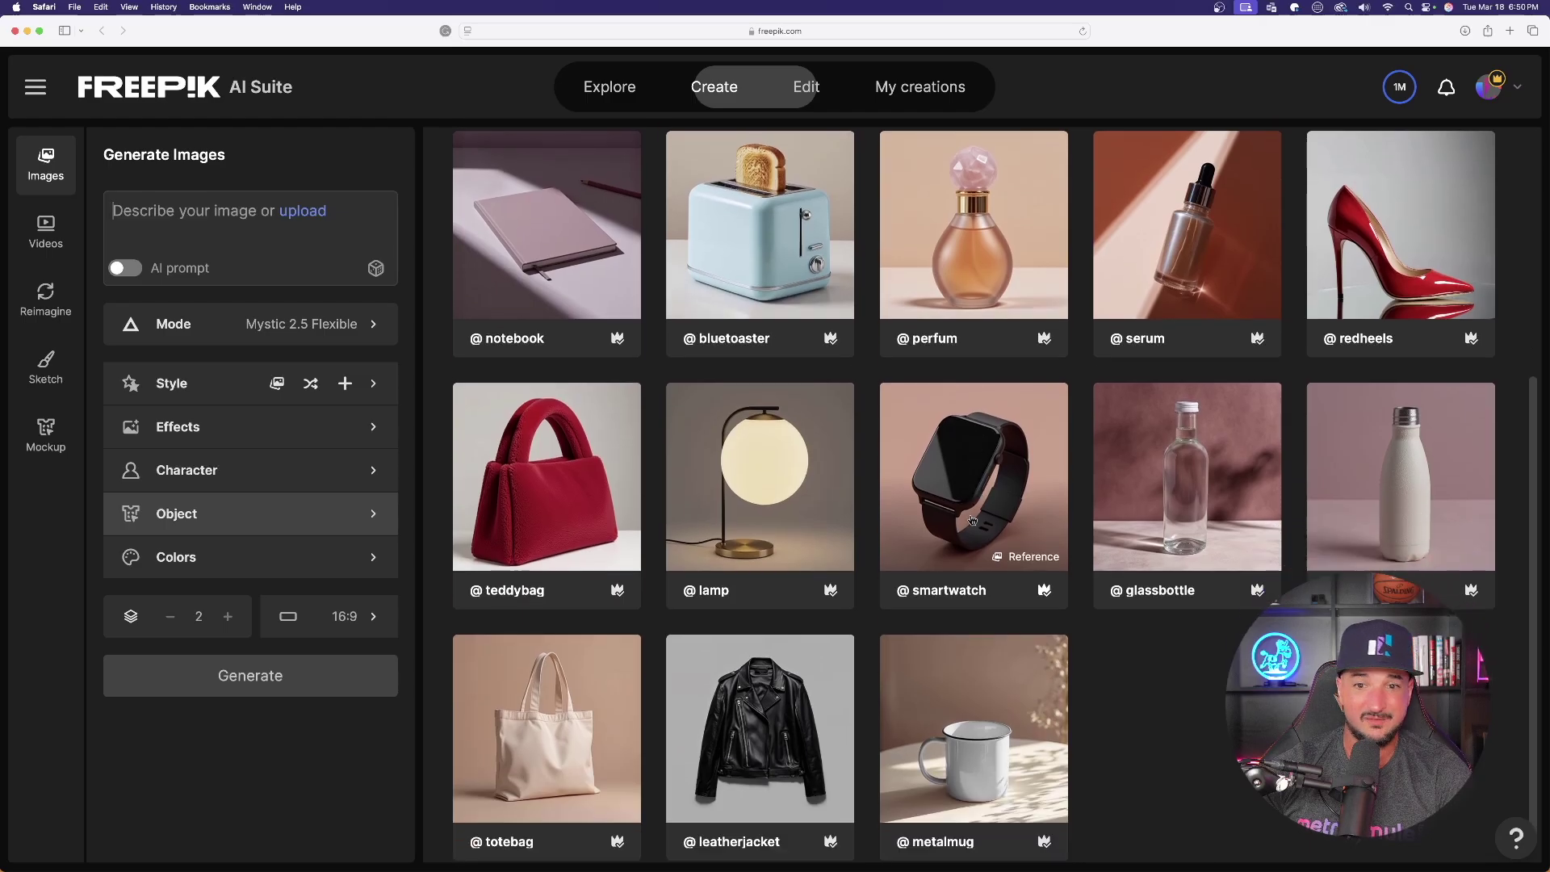
scroll(972, 521, down, 1)
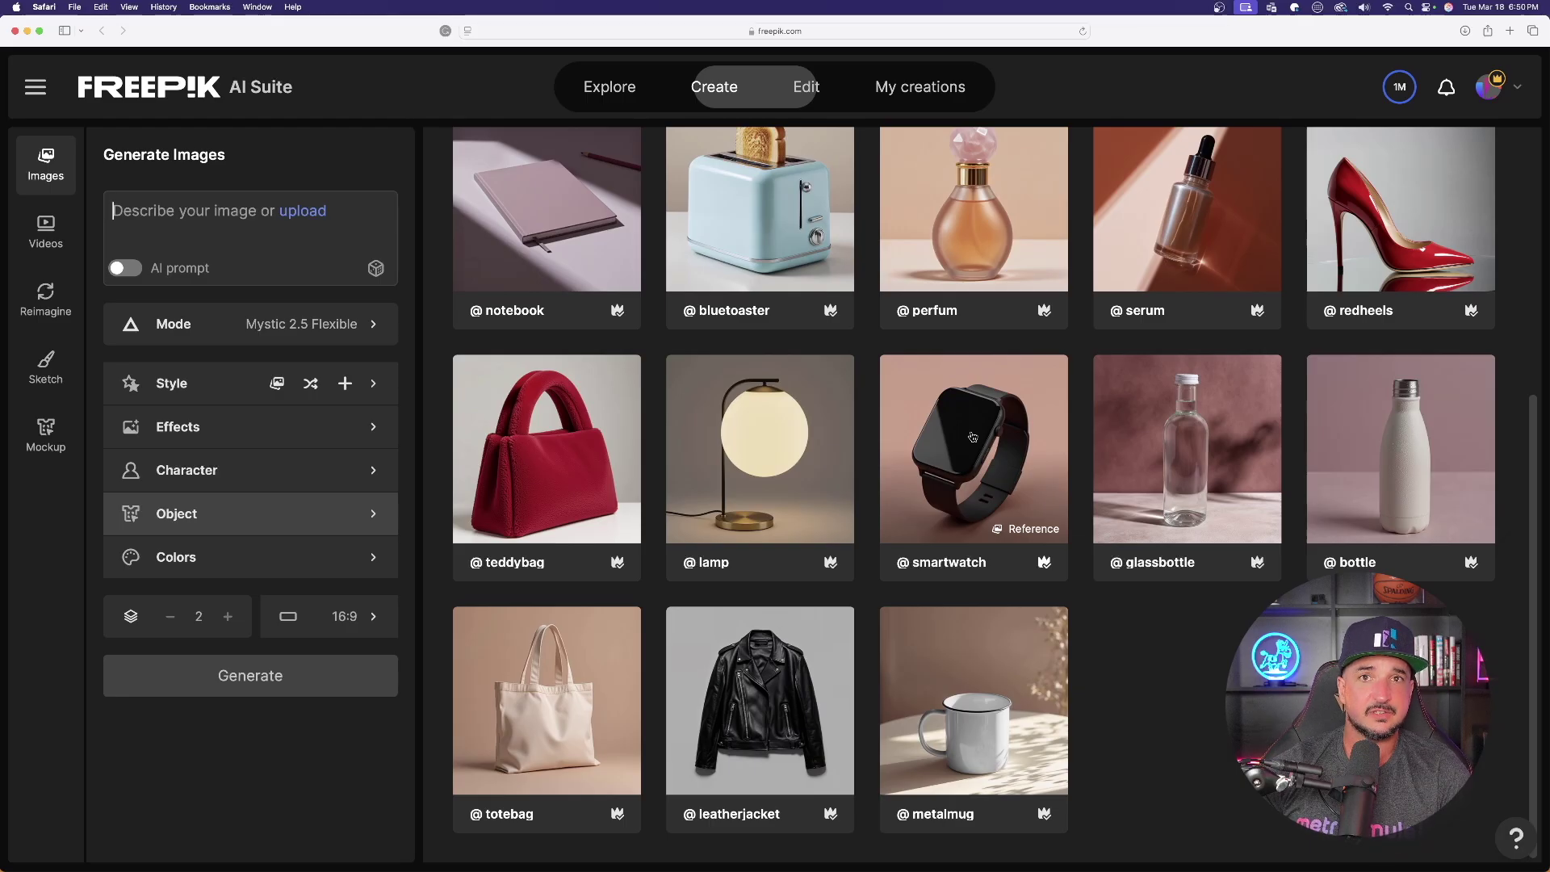
click(973, 437)
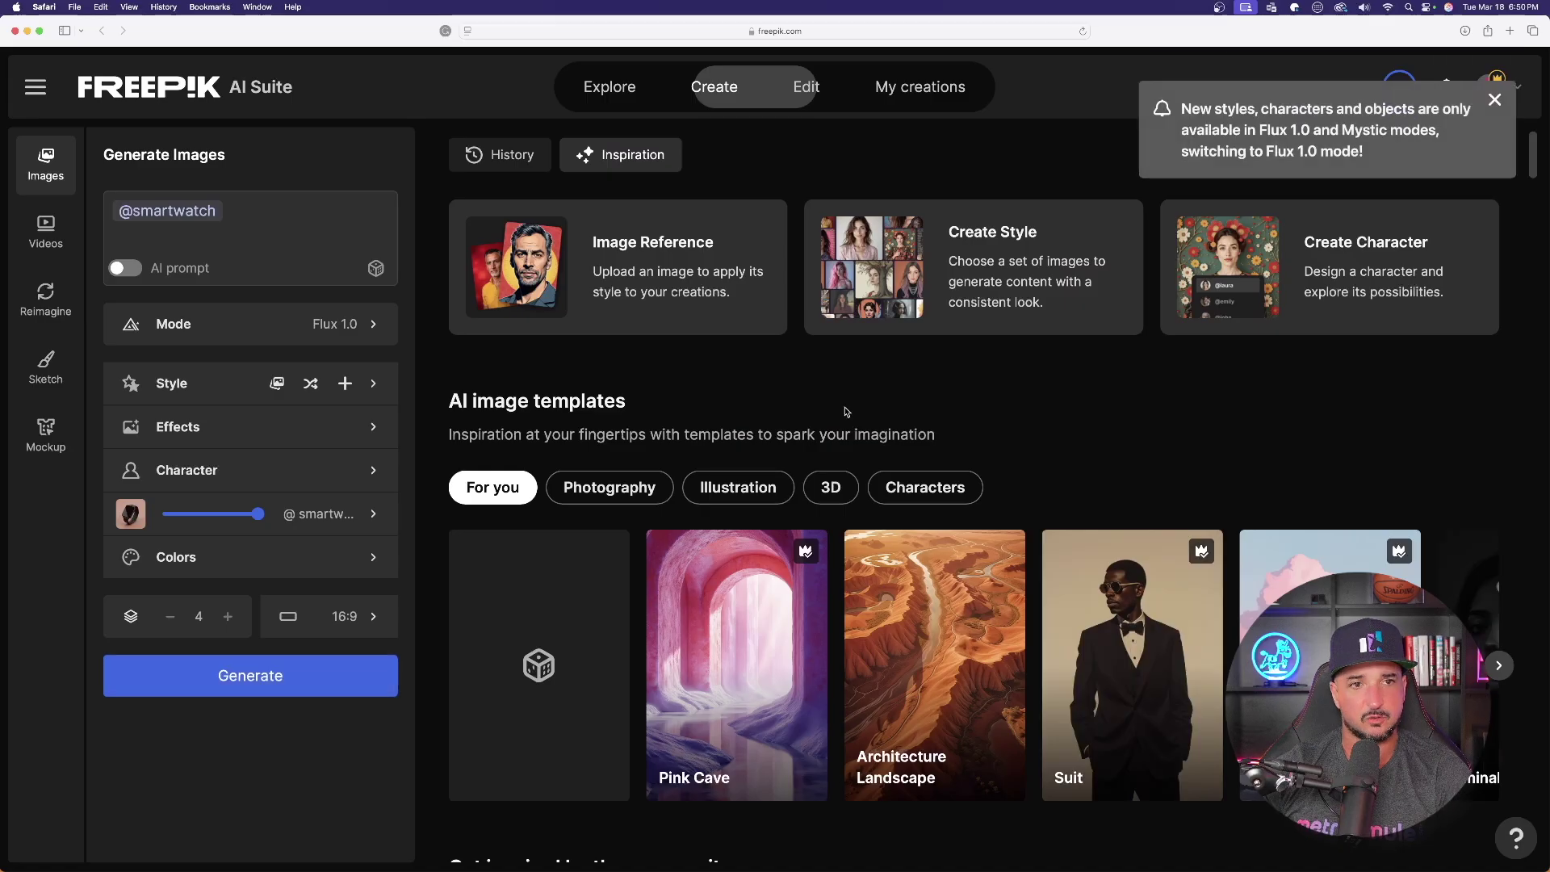
click(254, 213)
text(a man at a tech conference wearing a black smart watch, standing, giving a presentation in a sleek black suit)
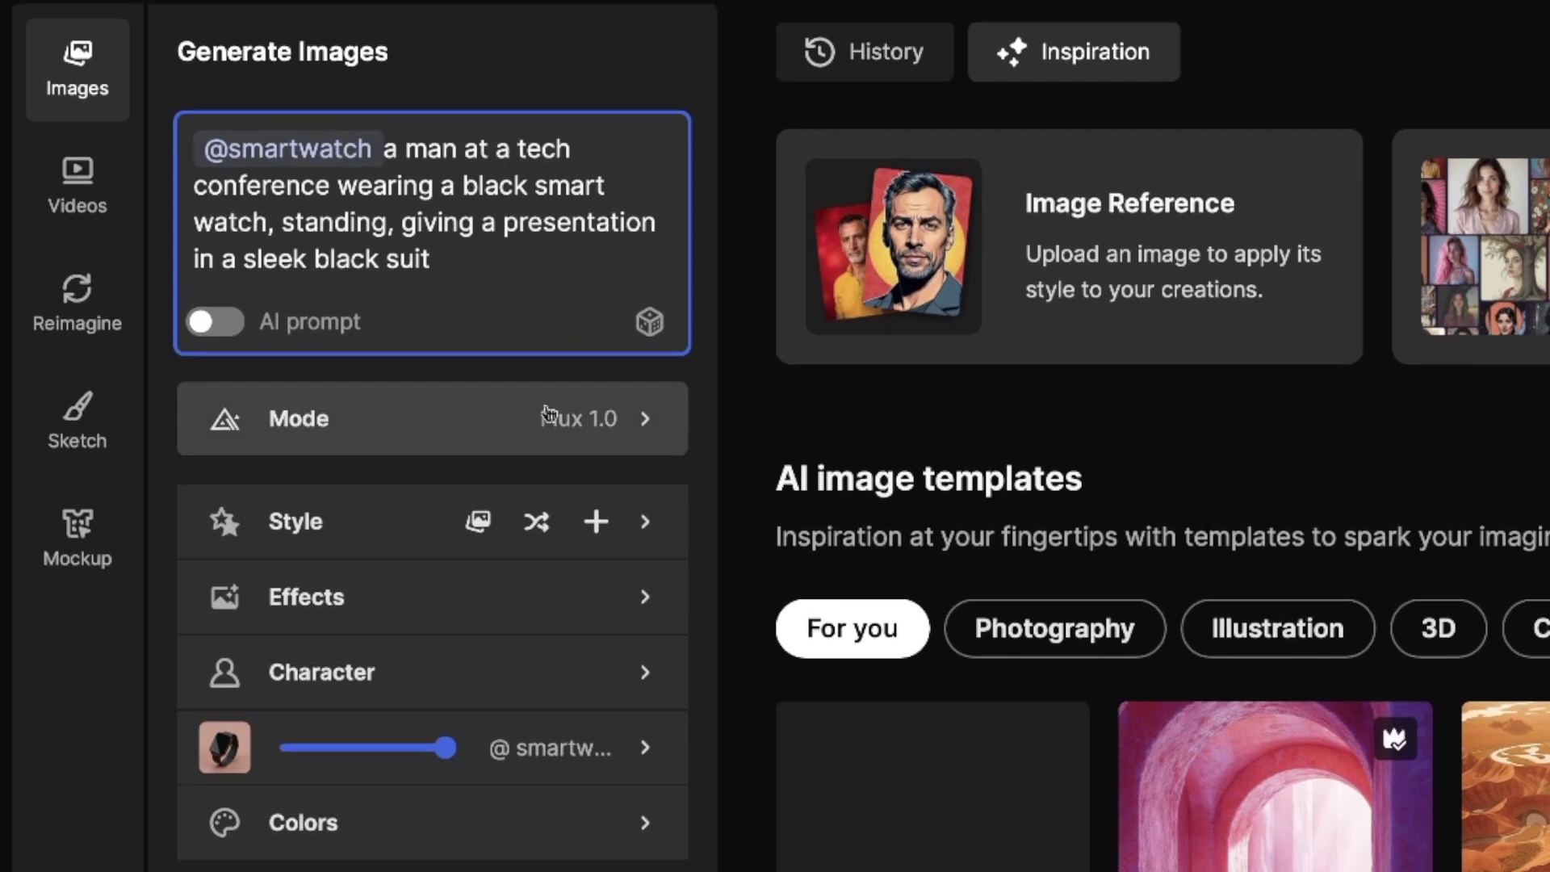
- Switch the generation mode to Mystic 2.5 and begin a new custom object
click(628, 420)
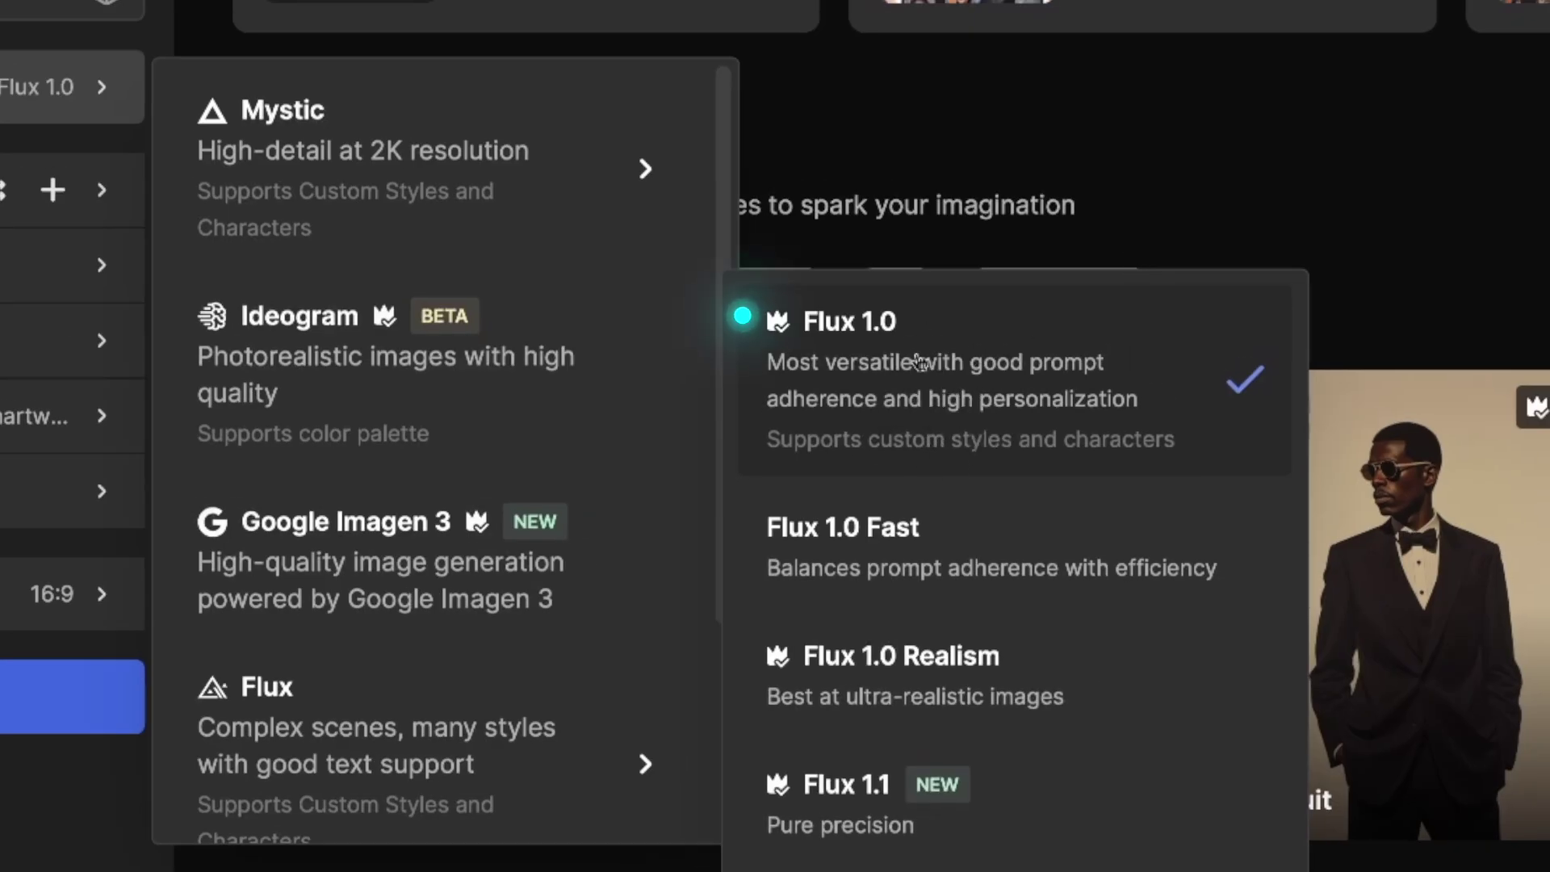
mouse_move(452, 193)
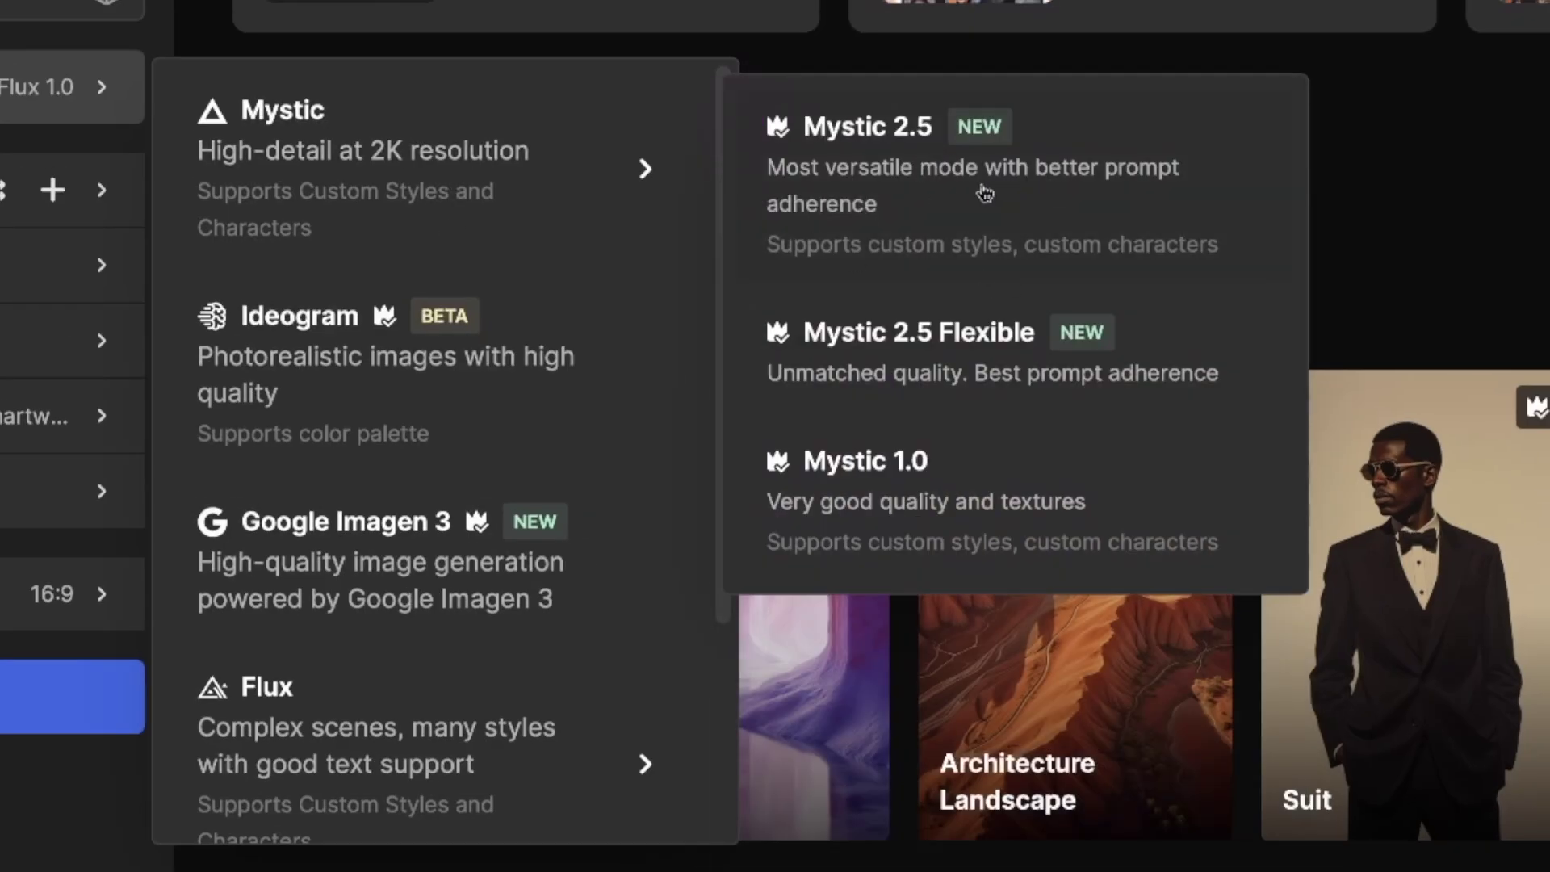
click(907, 177)
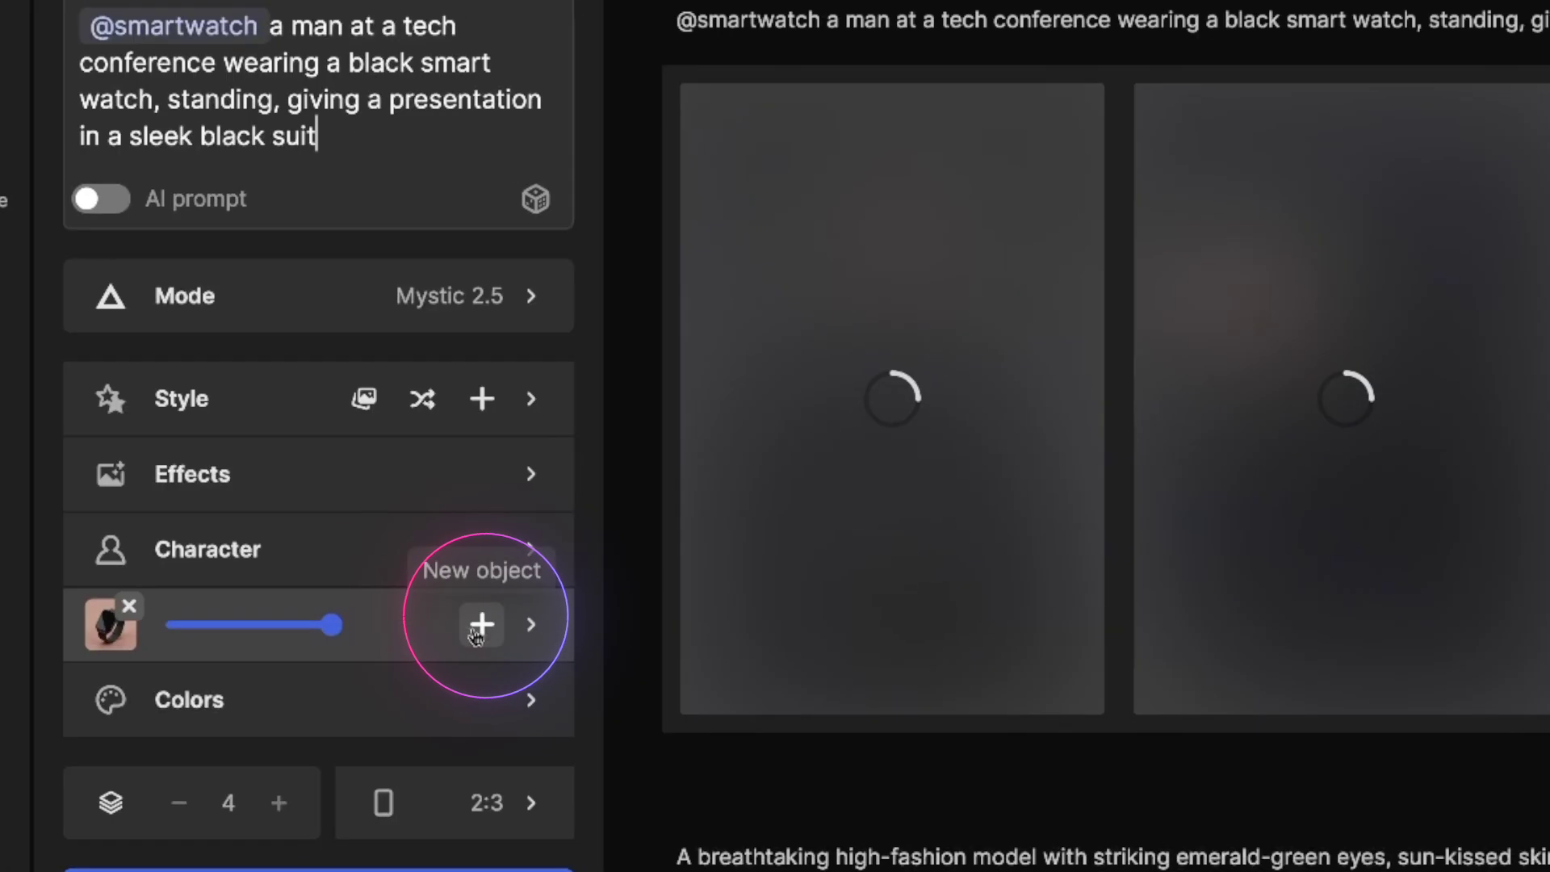
click(347, 556)
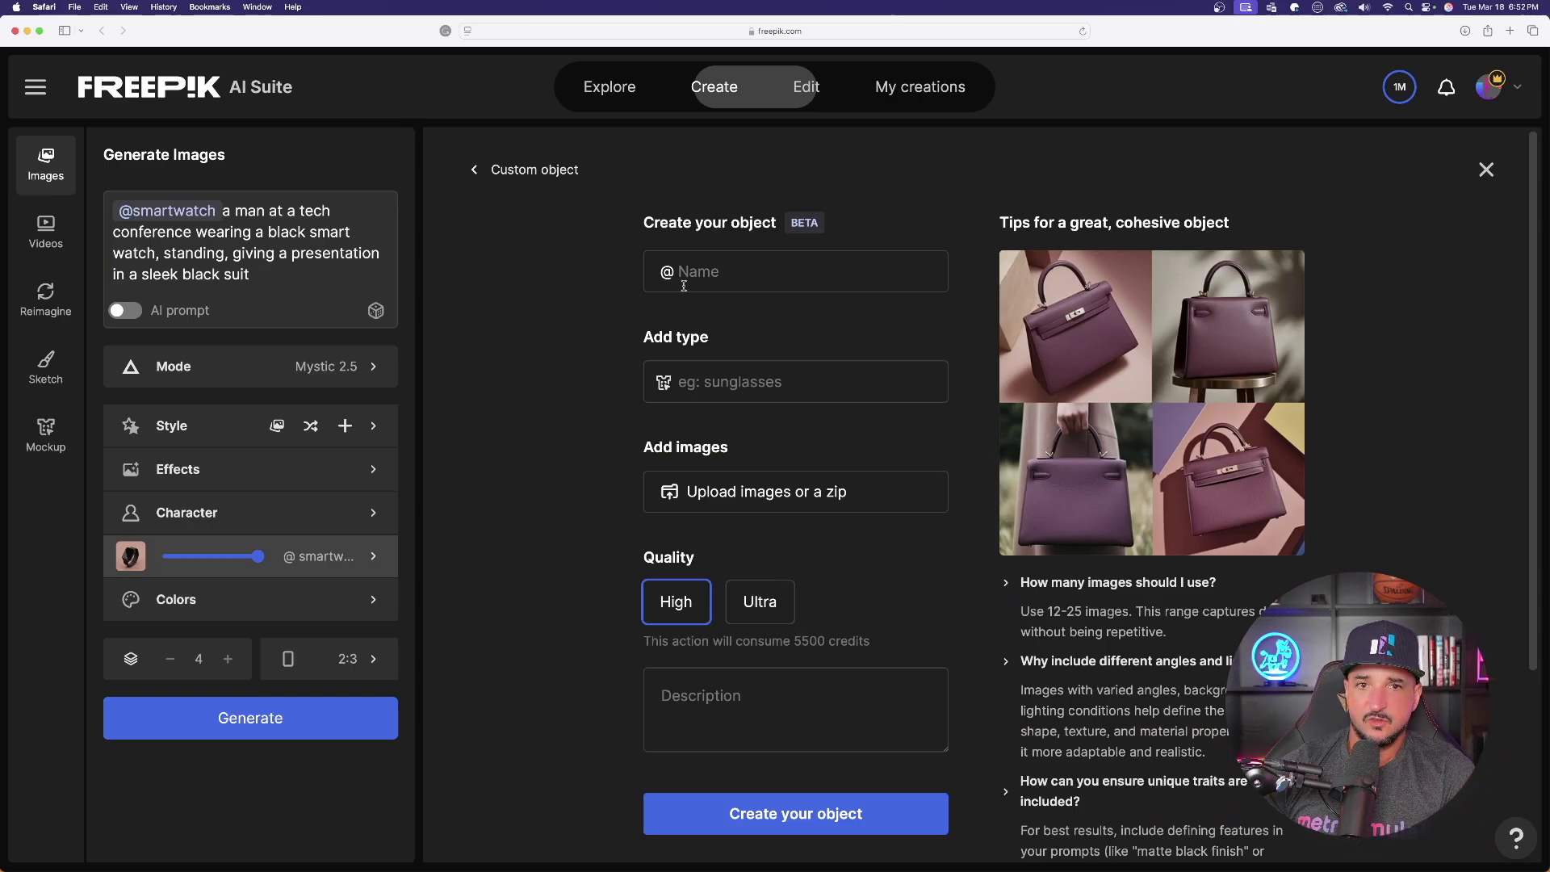
- Look through the Dior purse photos and the Airtable Product Photos/Ads prompt gallery
scroll(684, 285, down, 3)
scroll(734, 214, up, 3)
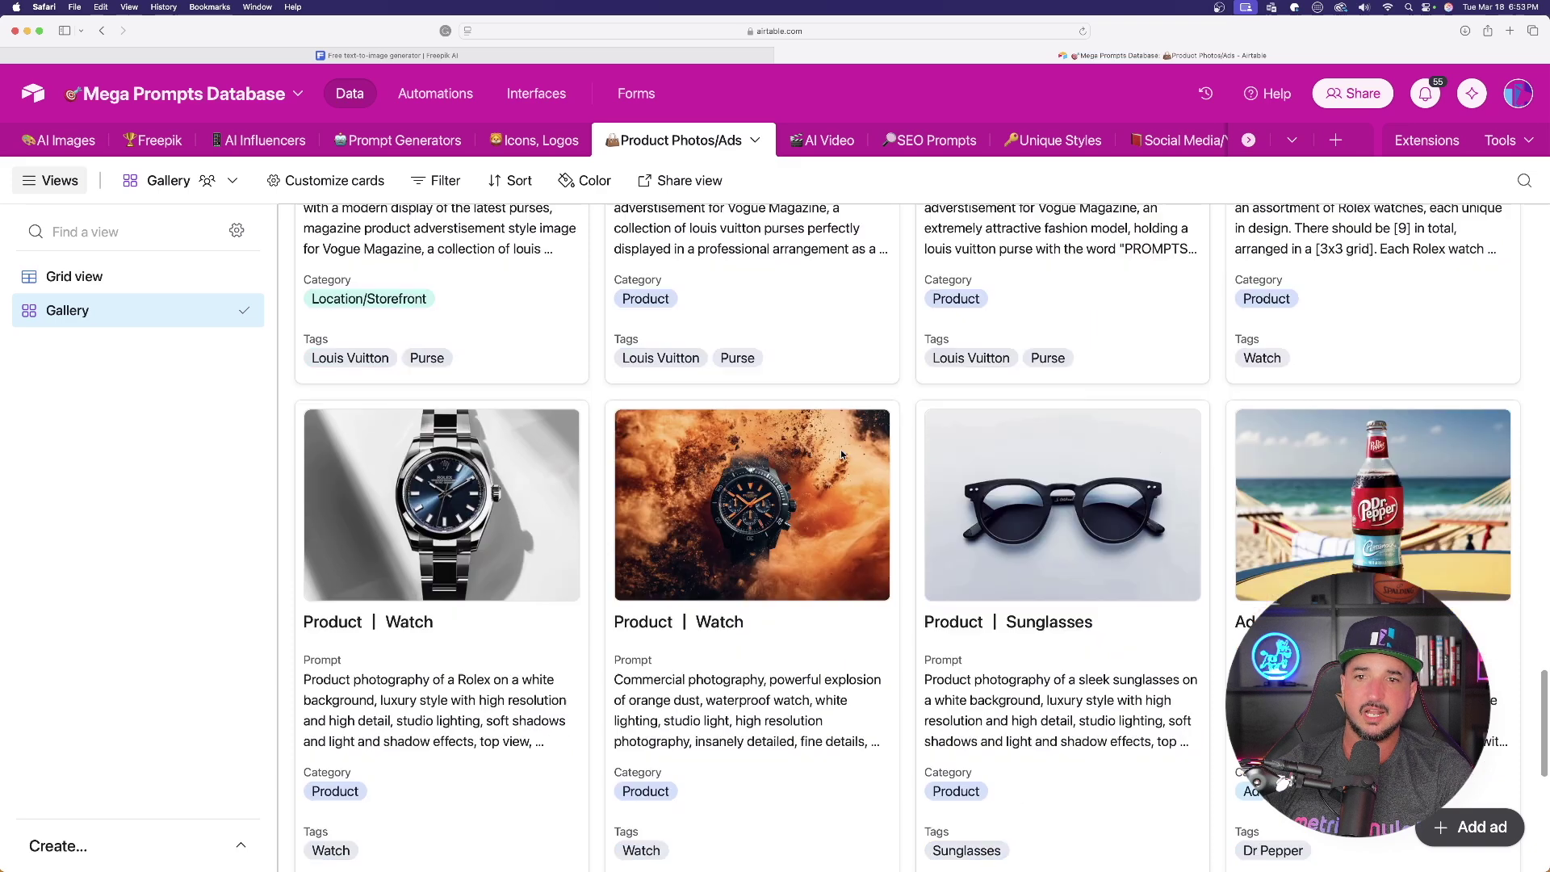
scroll(844, 424, down, 5)
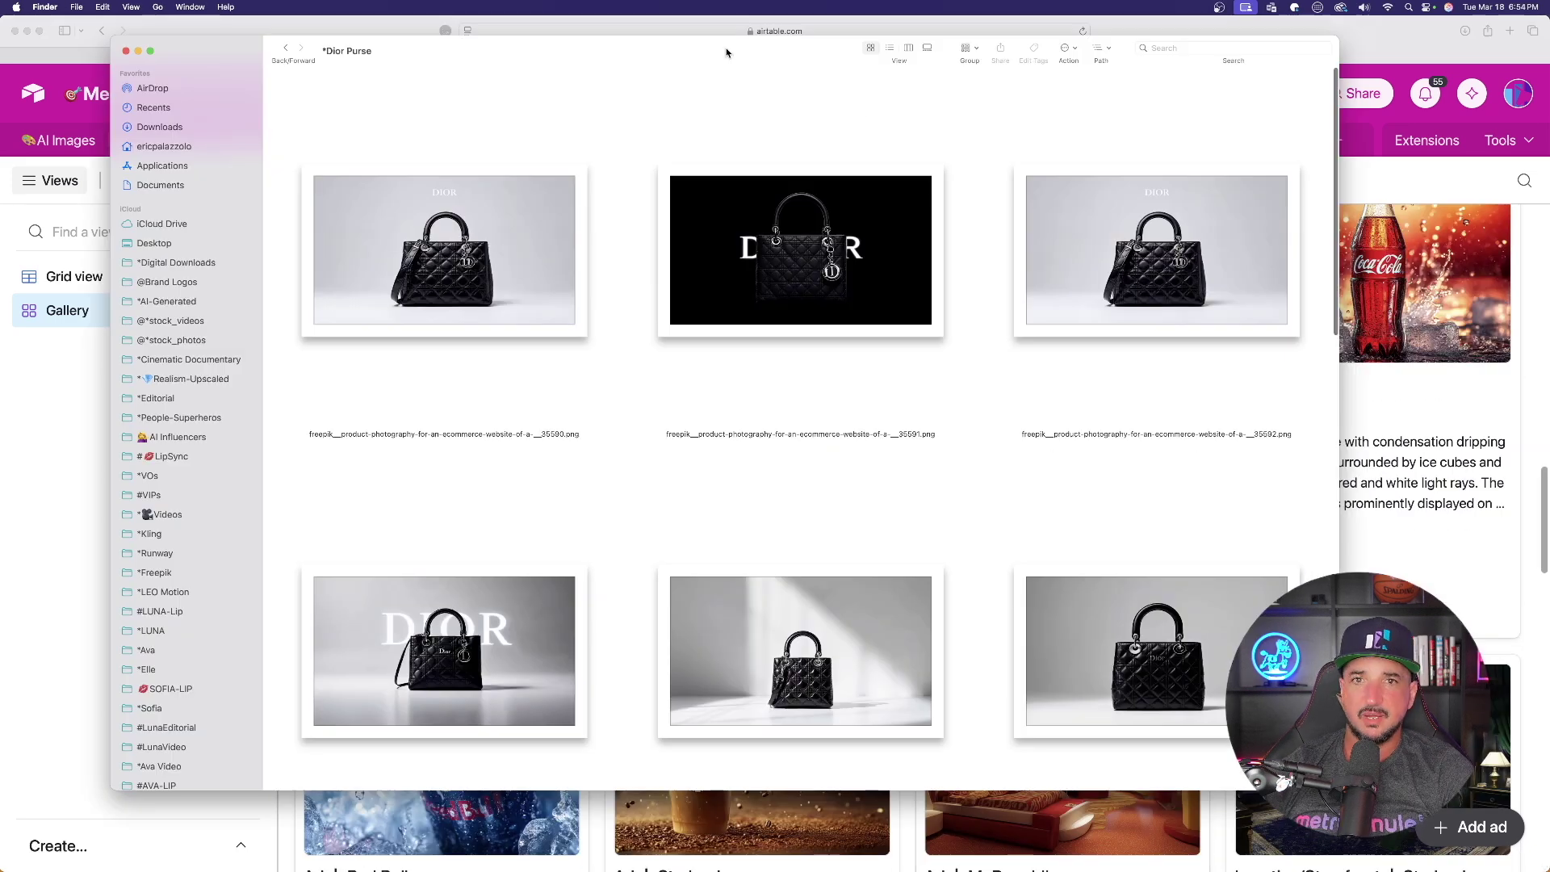
drag(726, 52, 704, 46)
scroll(800, 331, down, 10)
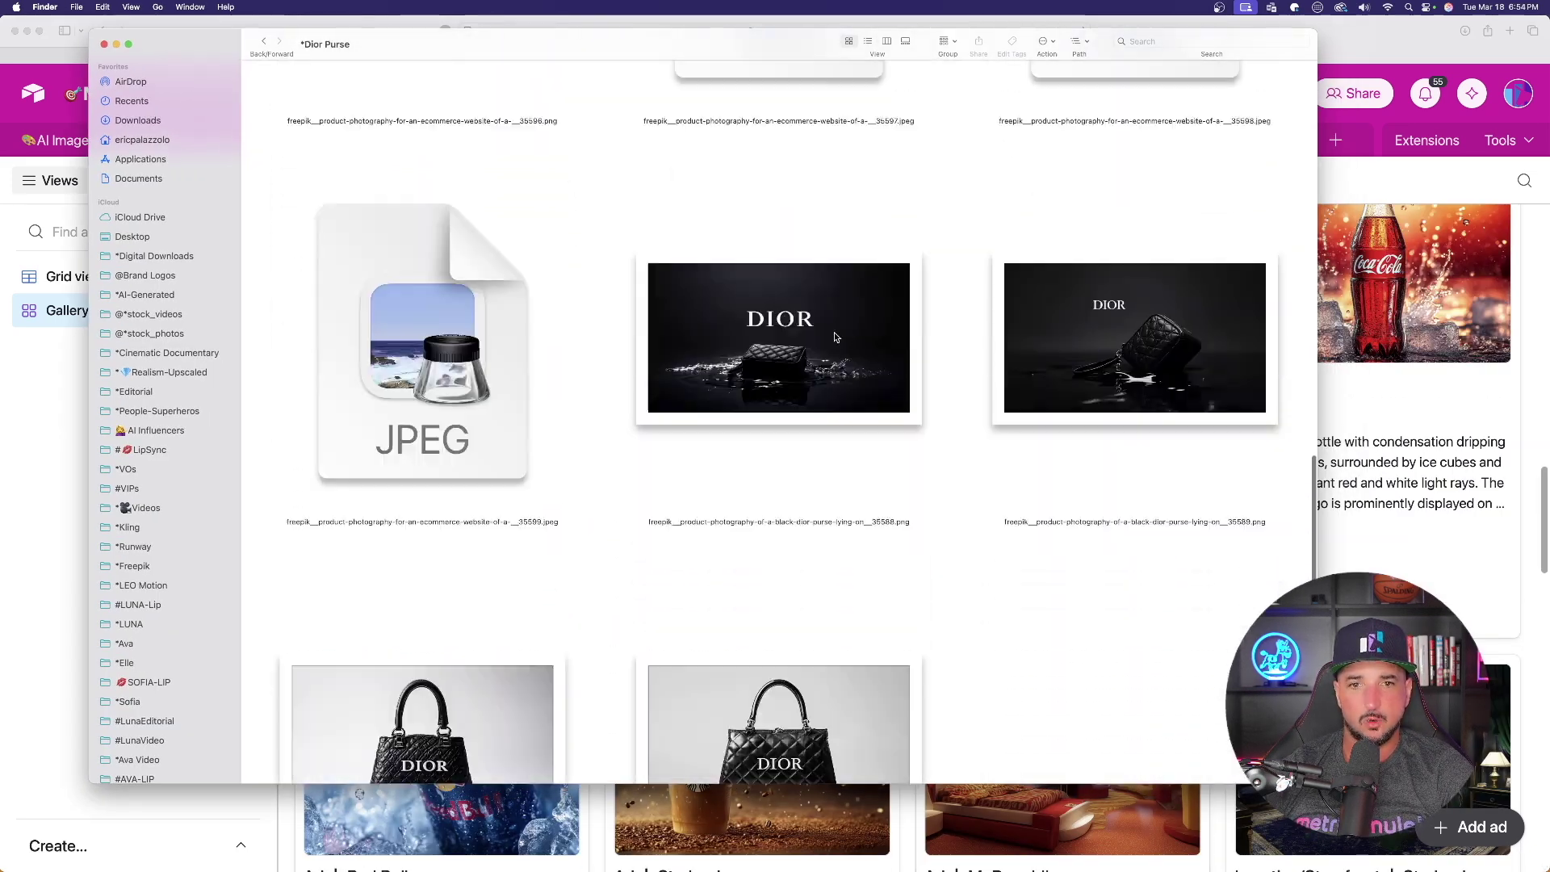
scroll(835, 337, down, 3)
scroll(565, 242, up, 4)
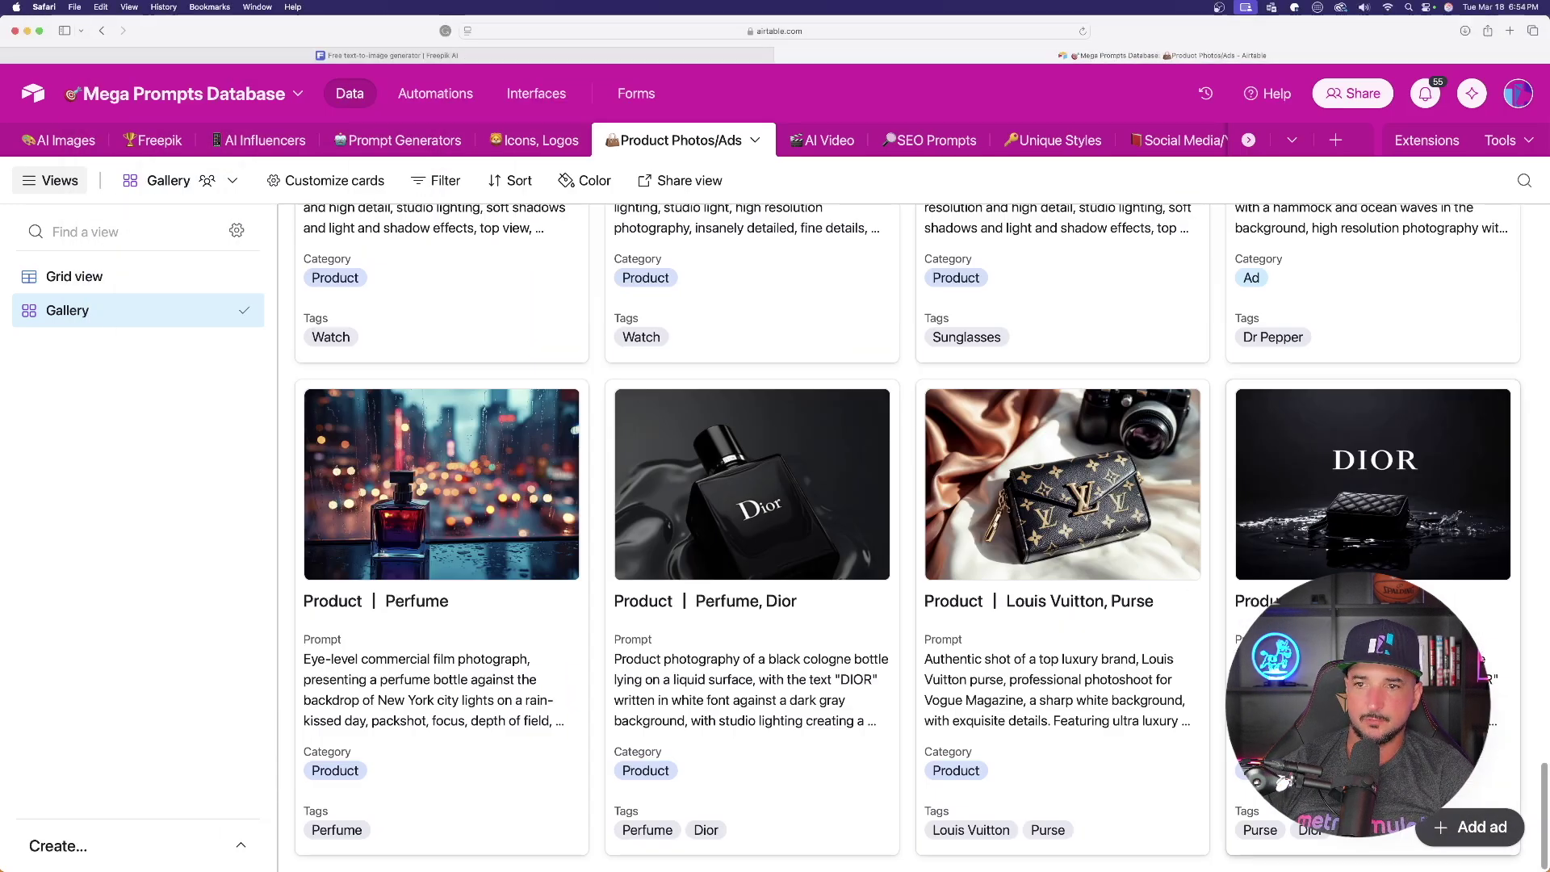
click(1372, 485)
scroll(1011, 449, down, 5)
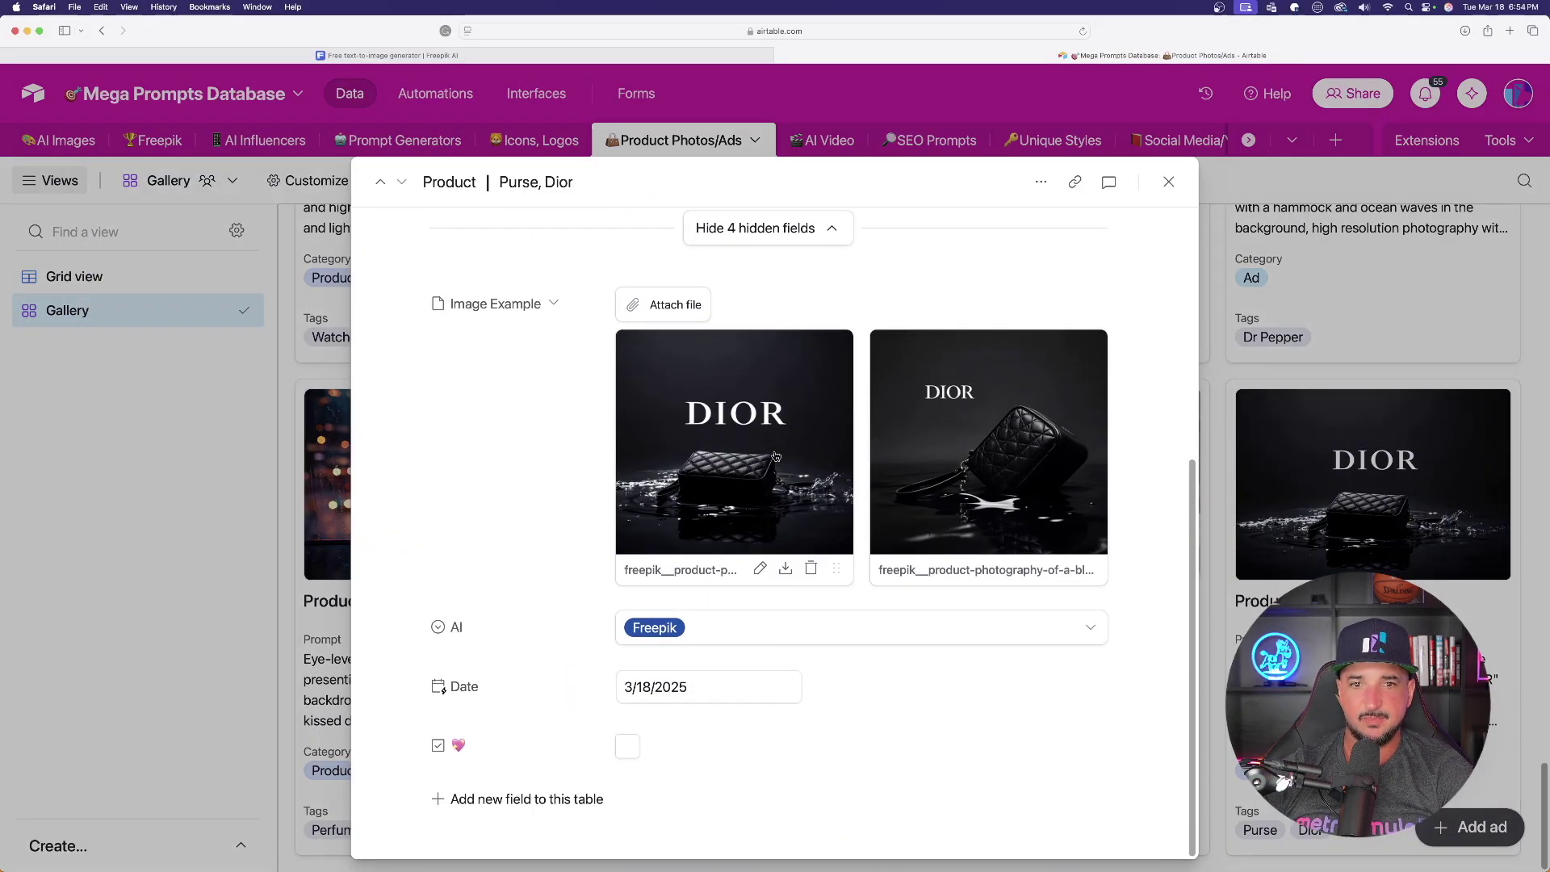
click(767, 452)
click(25, 88)
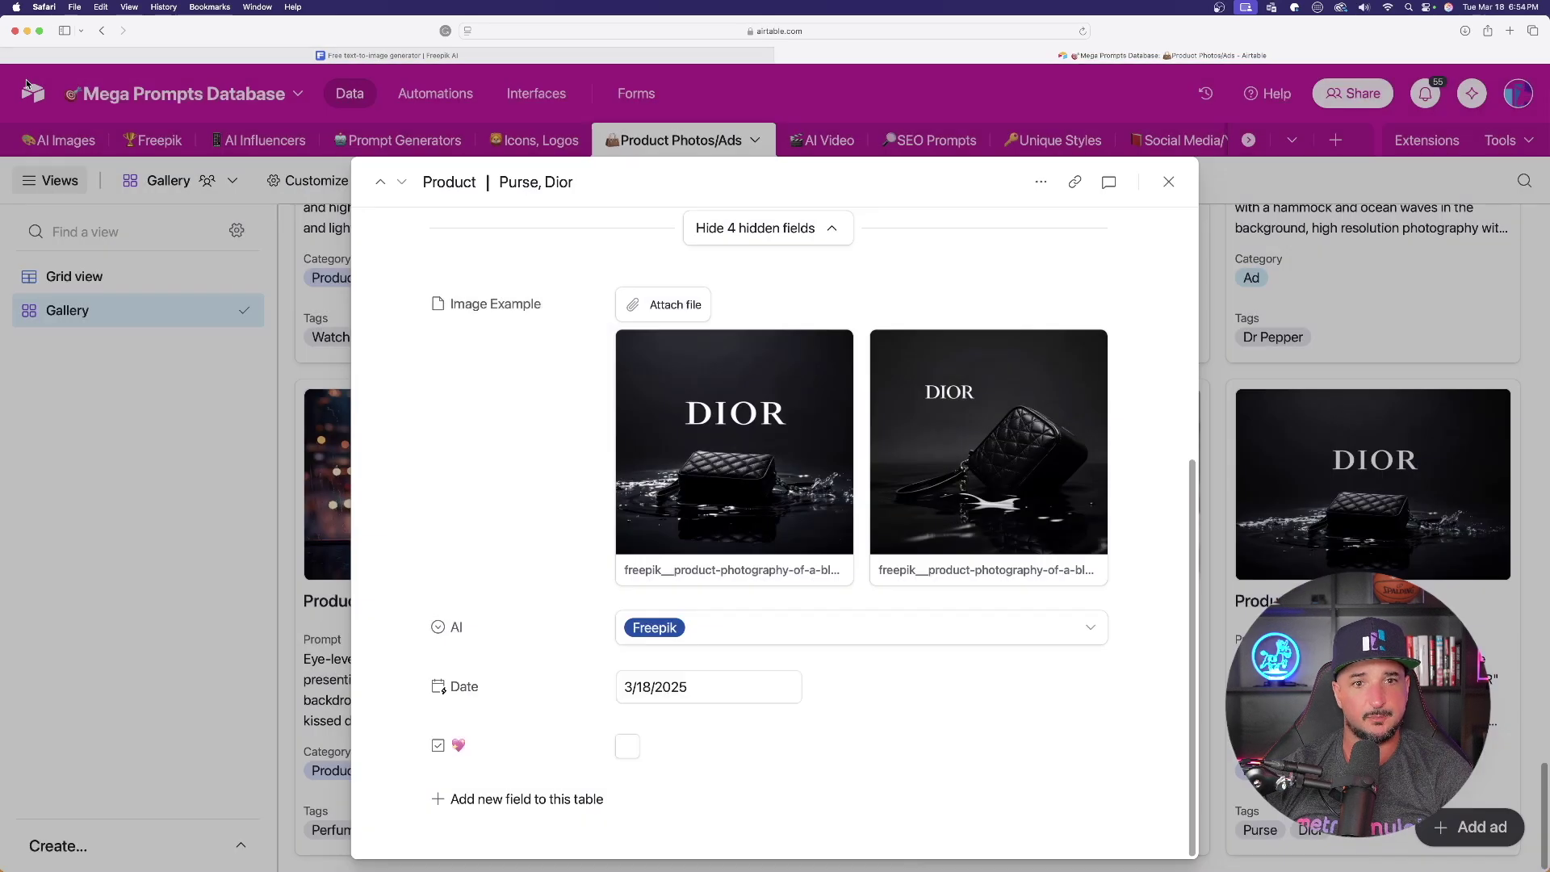
click(1167, 183)
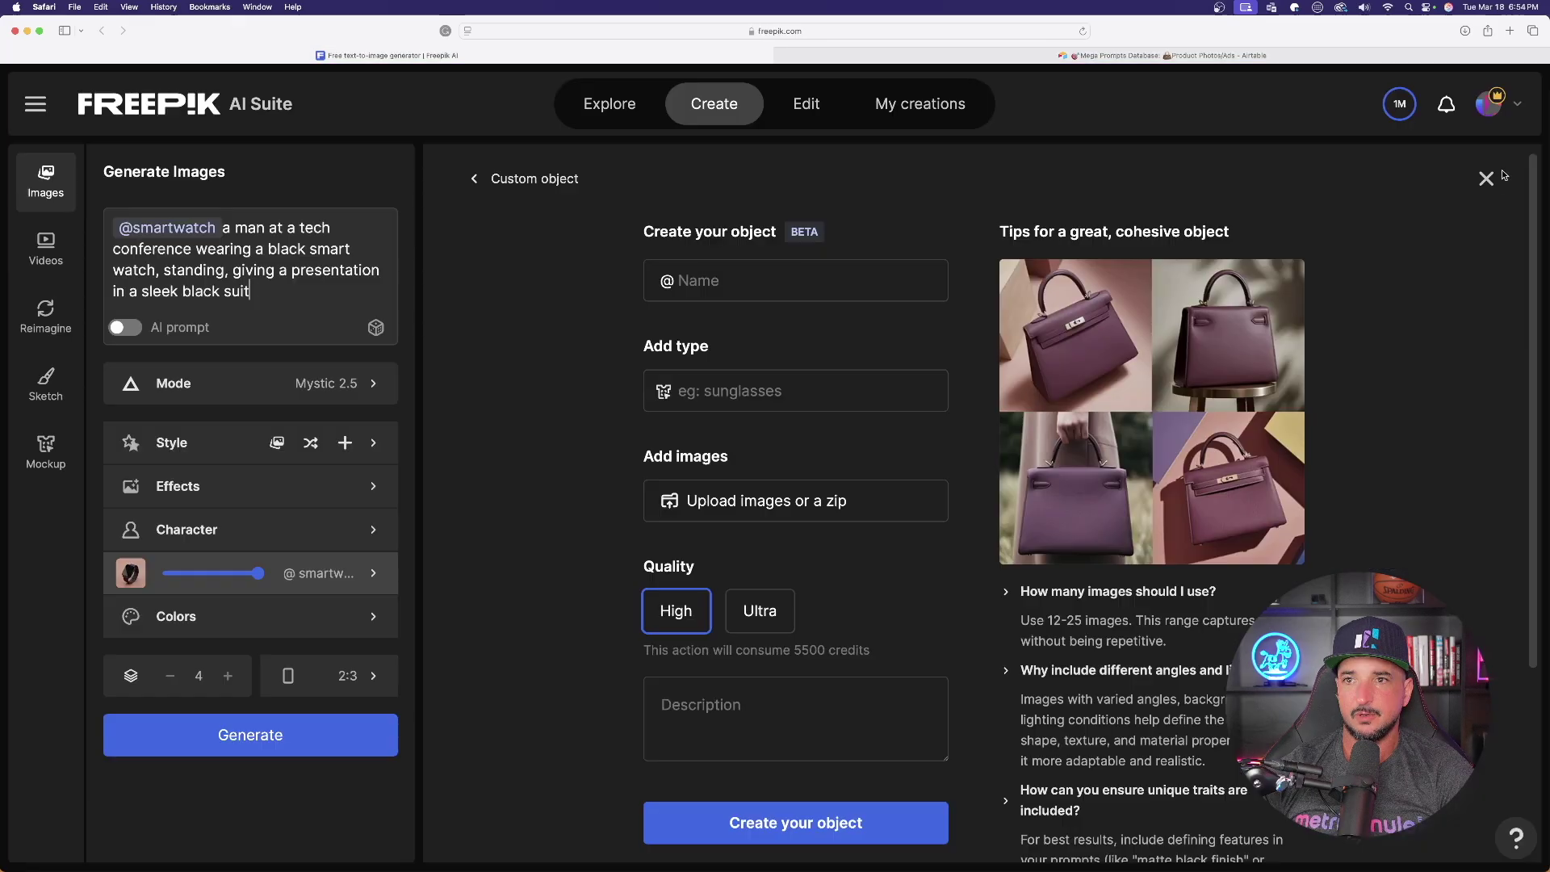
click(1486, 179)
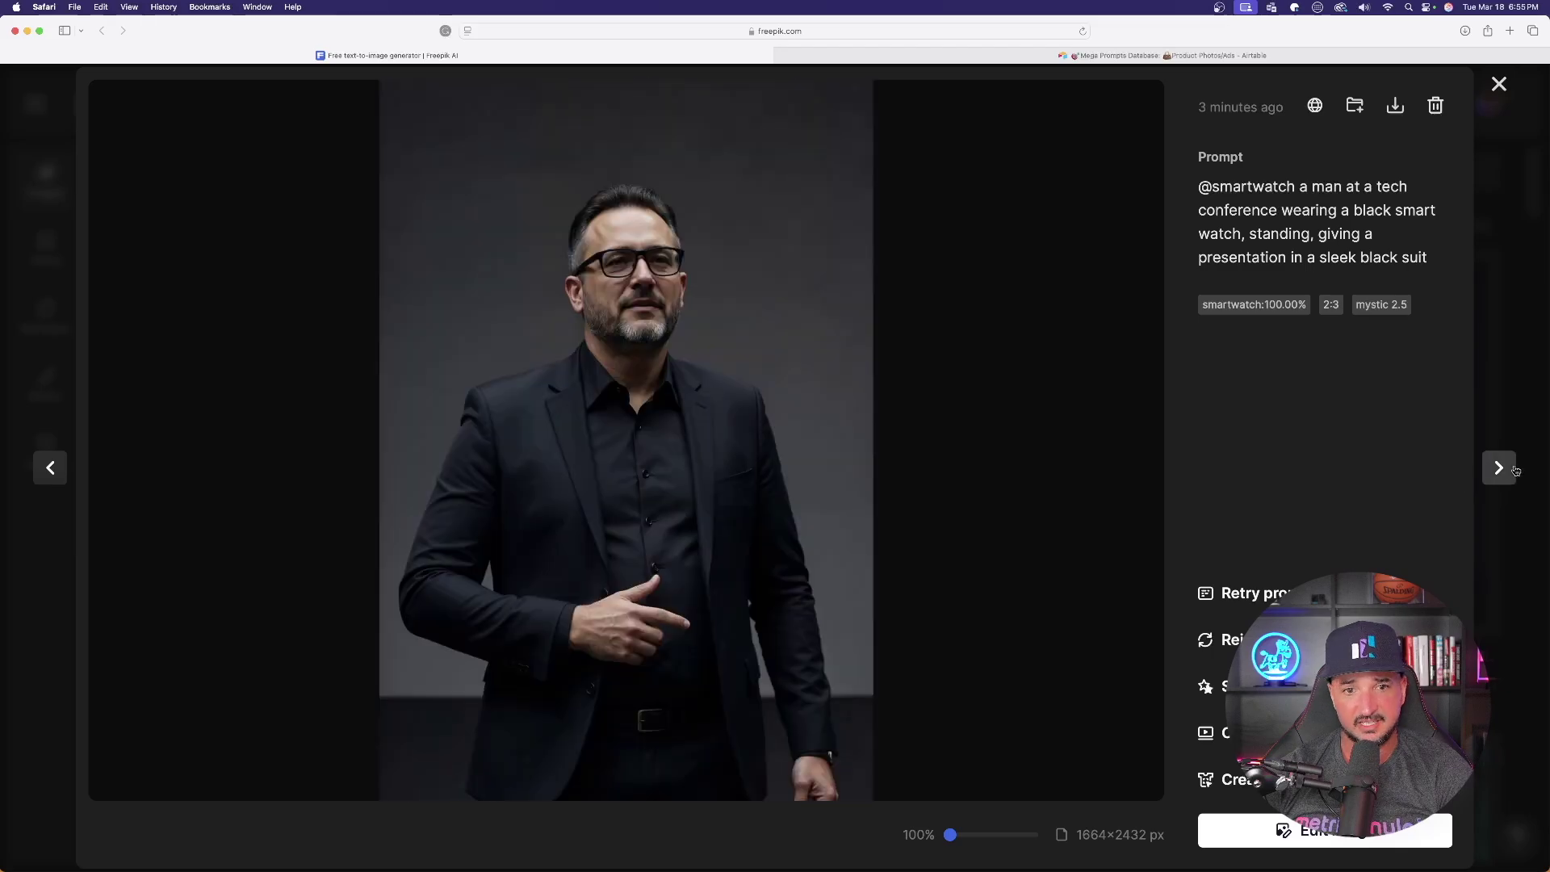
key(Right)
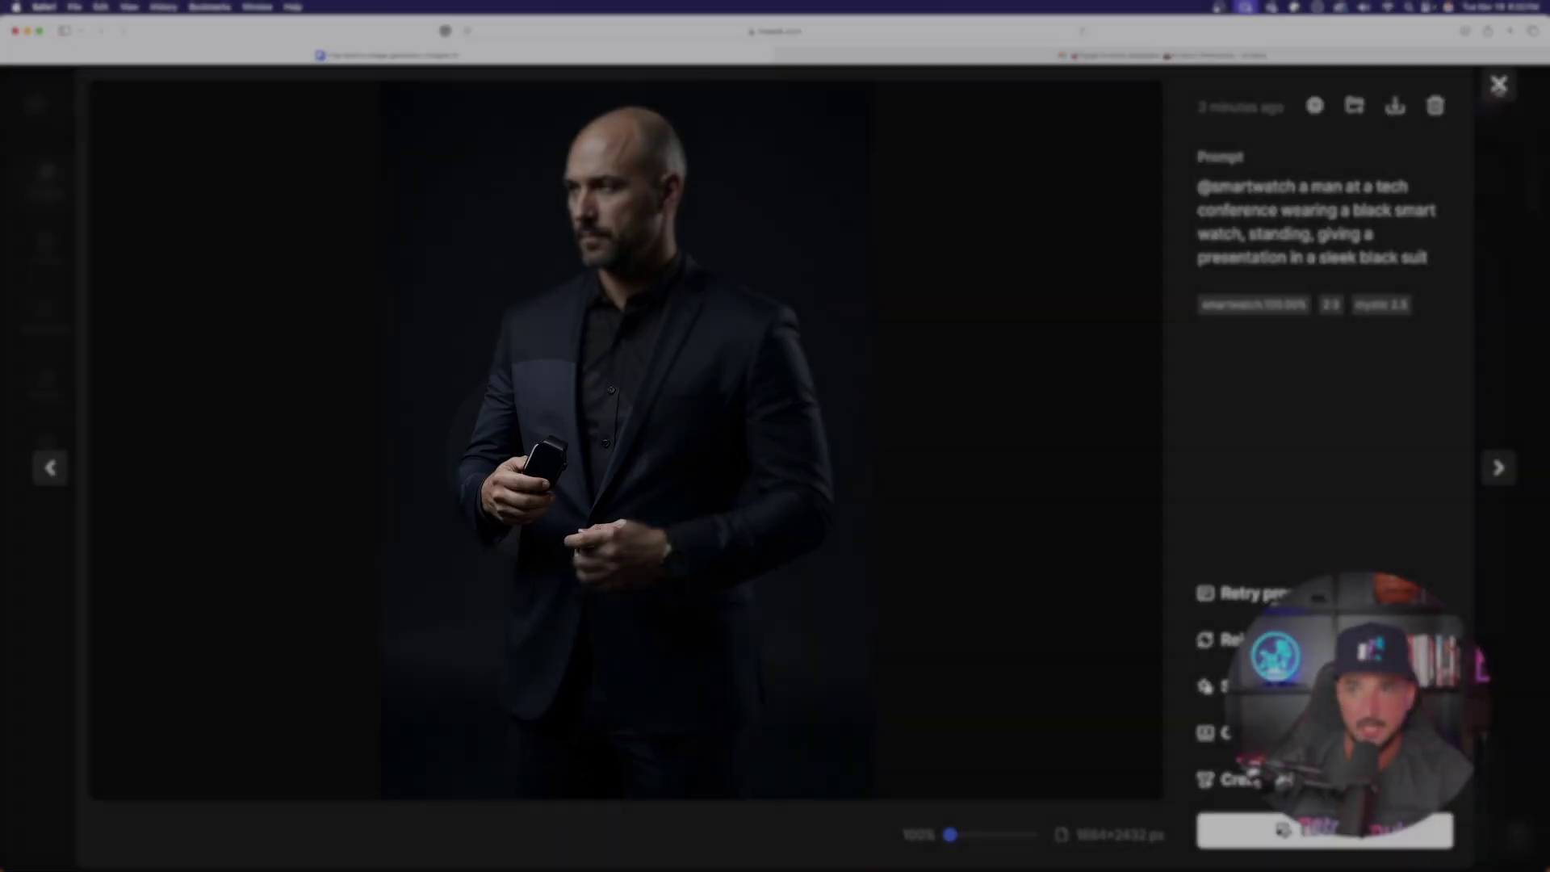
click(1499, 84)
click(507, 462)
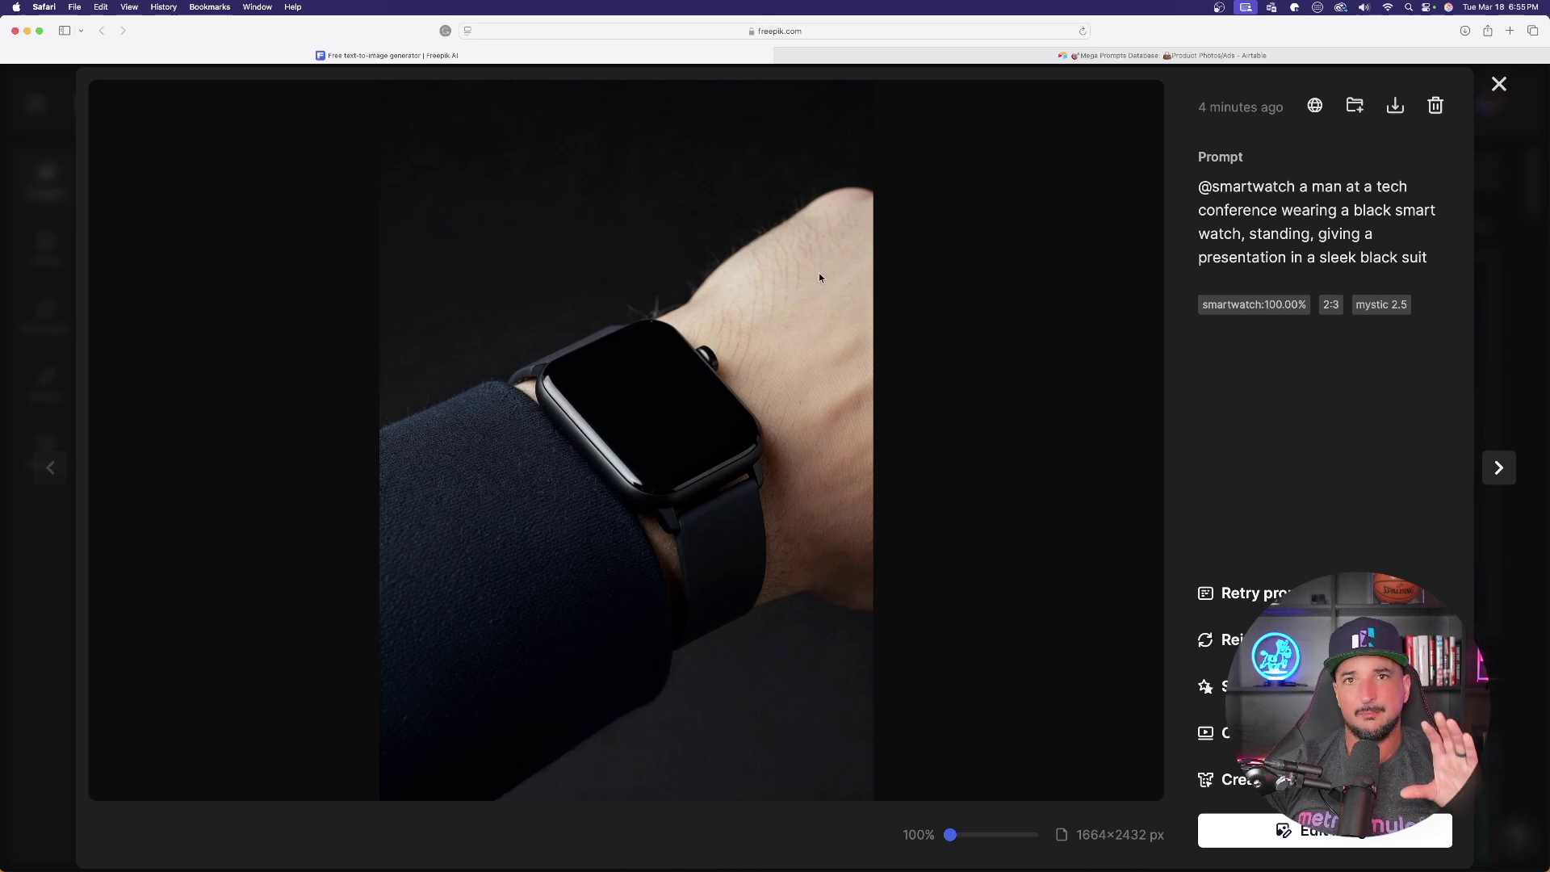
key(Escape)
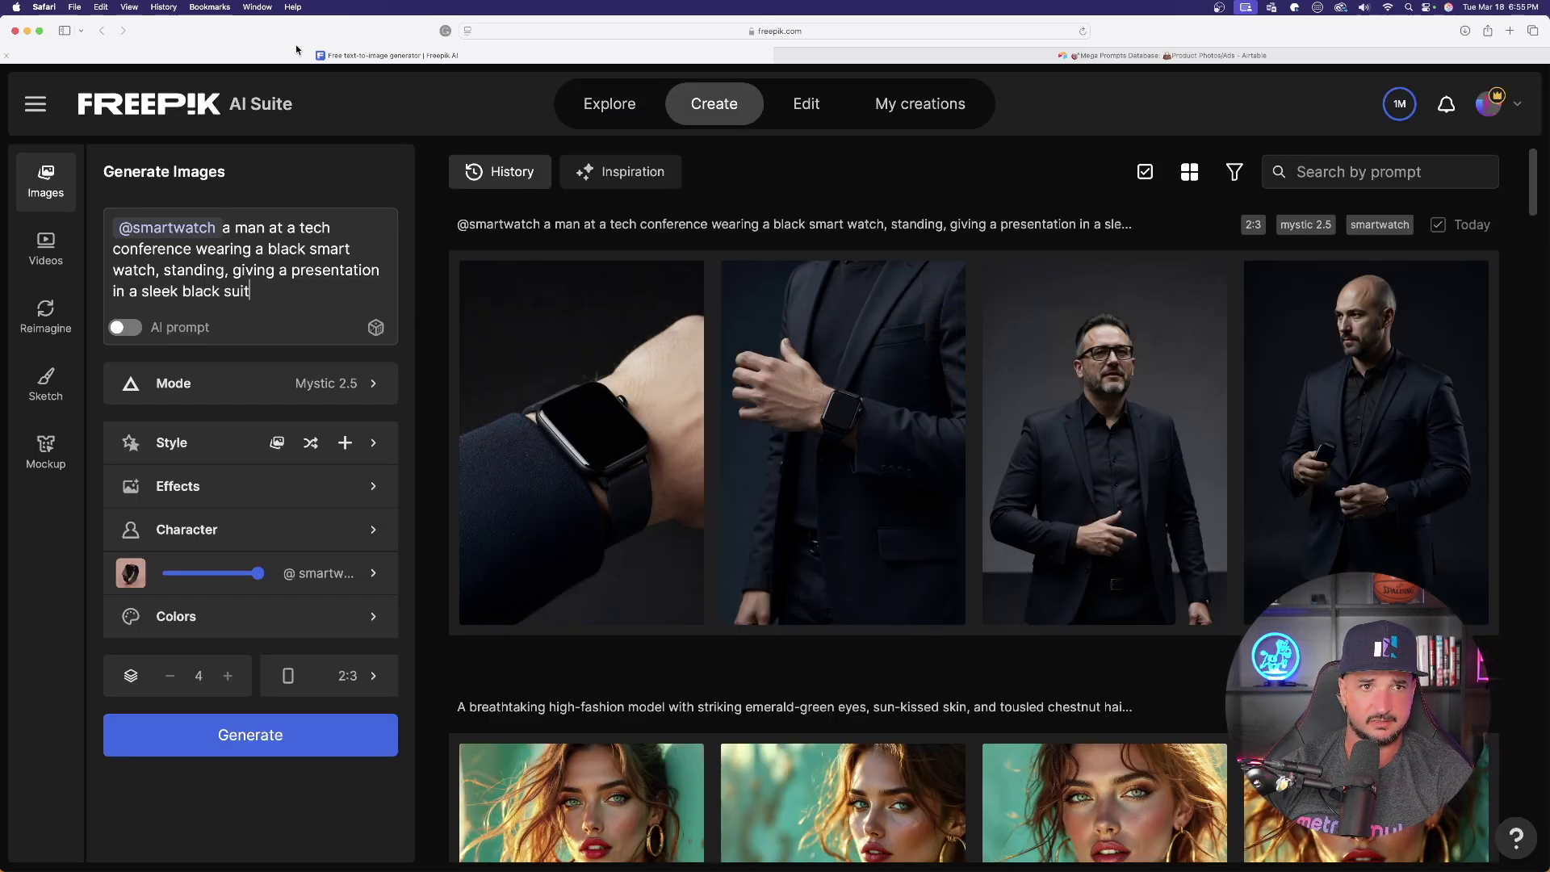
- Replace the smartwatch prompt with the copied Dior purse product photography prompt
scroll(850, 410, down, 10)
scroll(850, 410, down, 2)
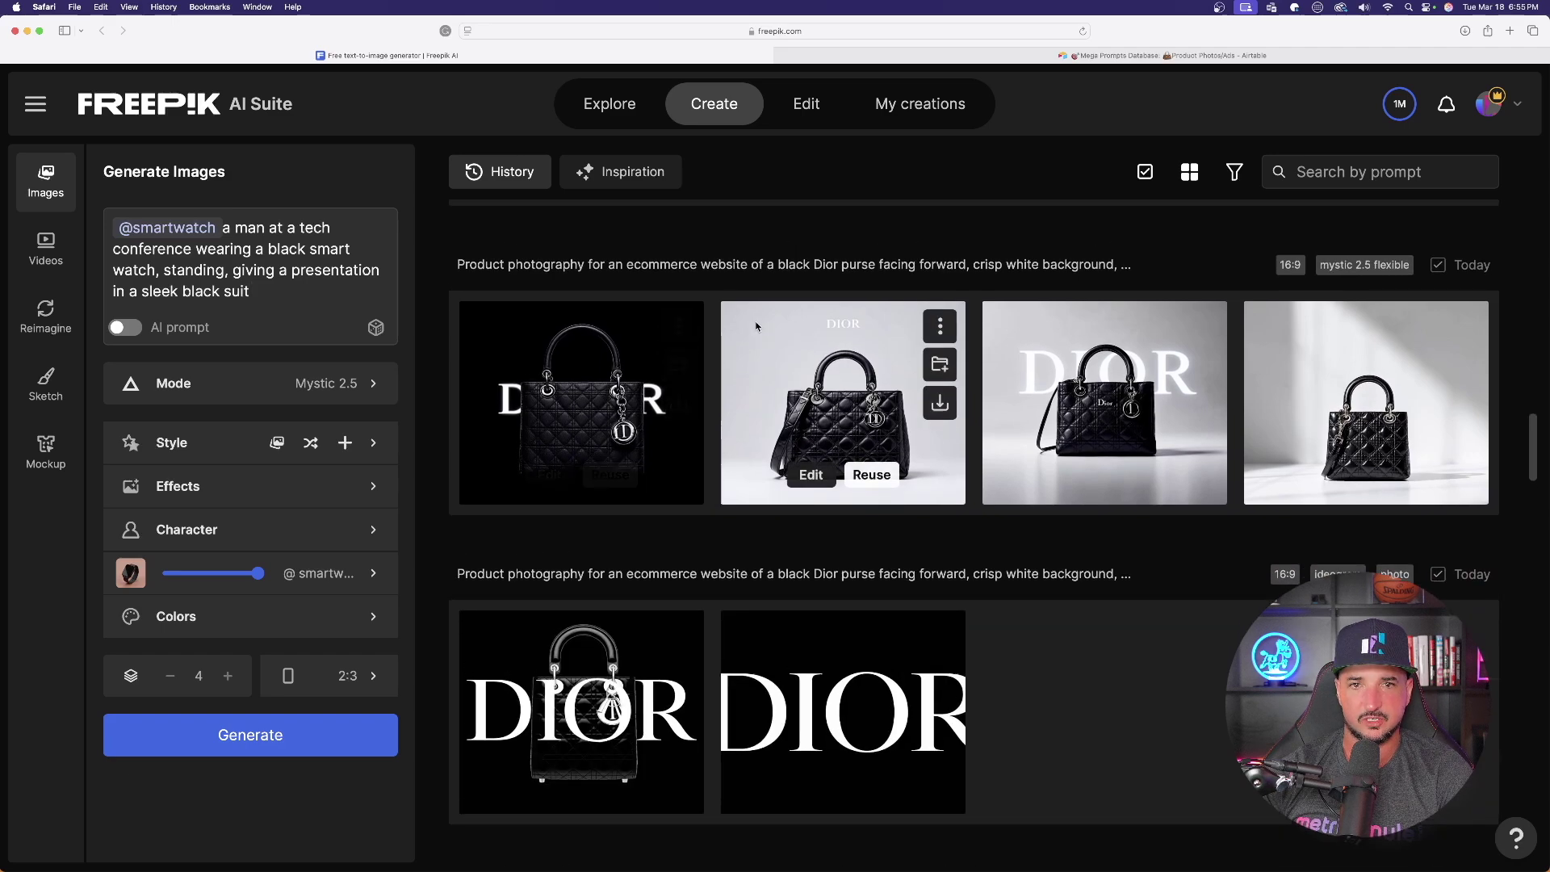
scroll(850, 410, up, 2)
click(609, 343)
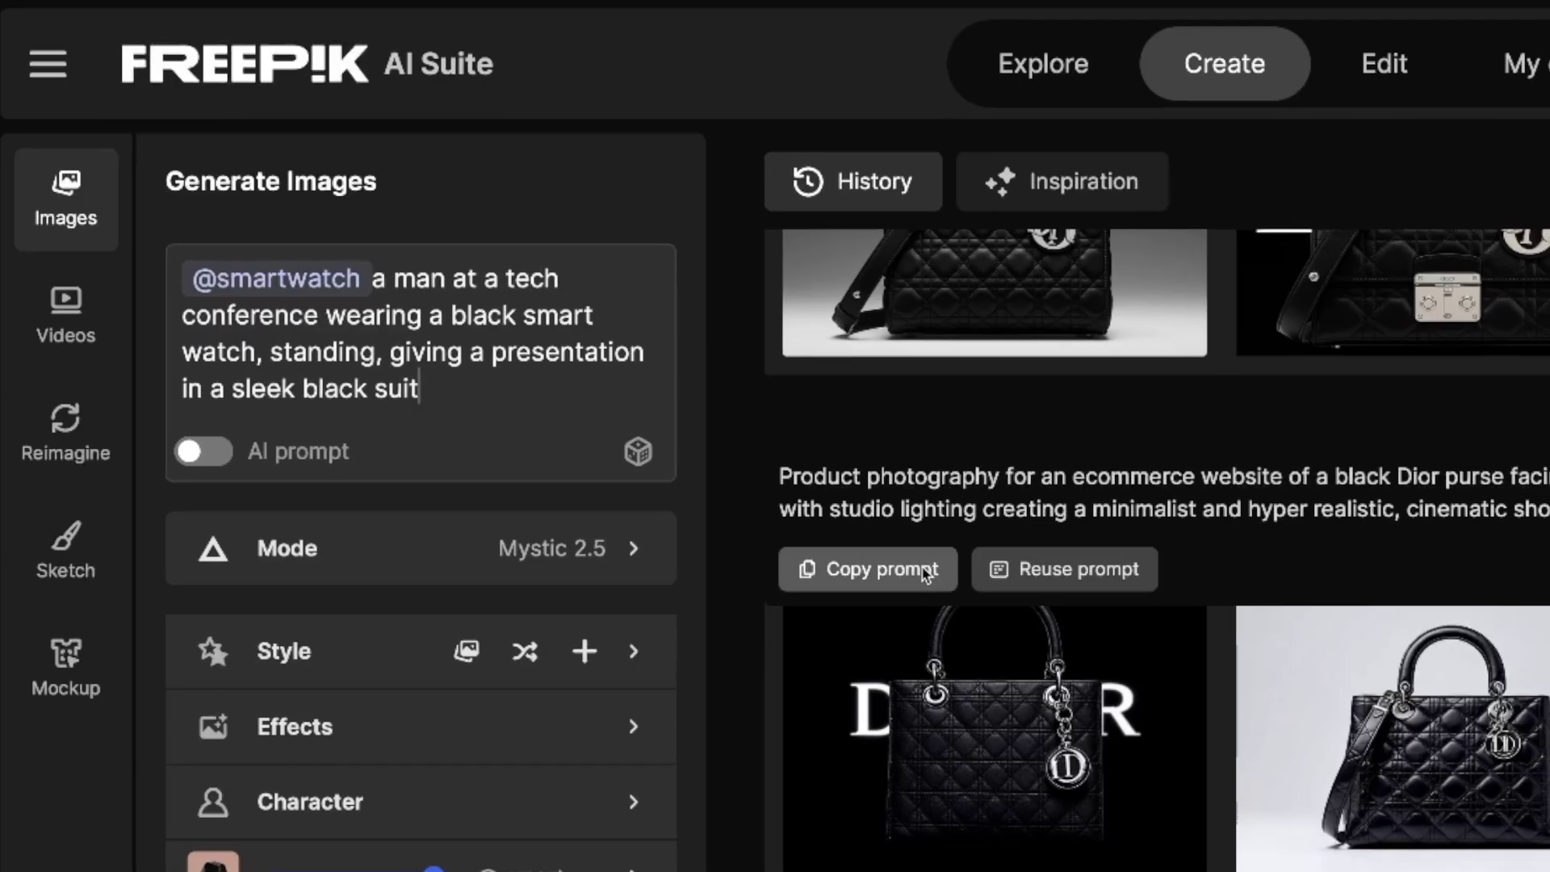
triple_click(412, 349)
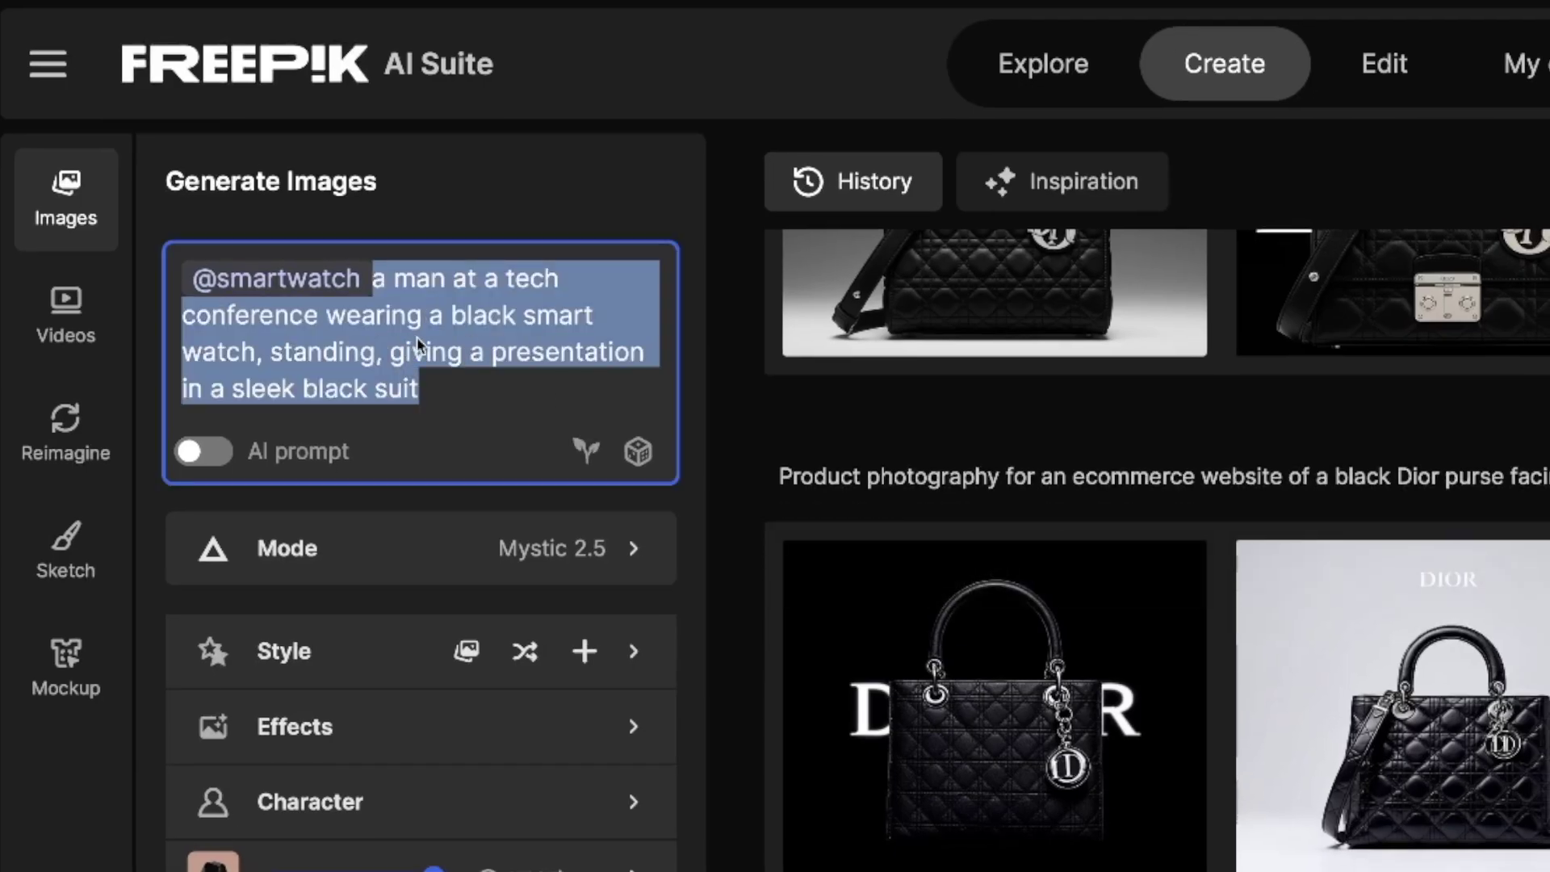
key(ctrl+v)
- Delete the Dior purse prompt text, leaving the prompt box empty
scroll(395, 390, down, 1)
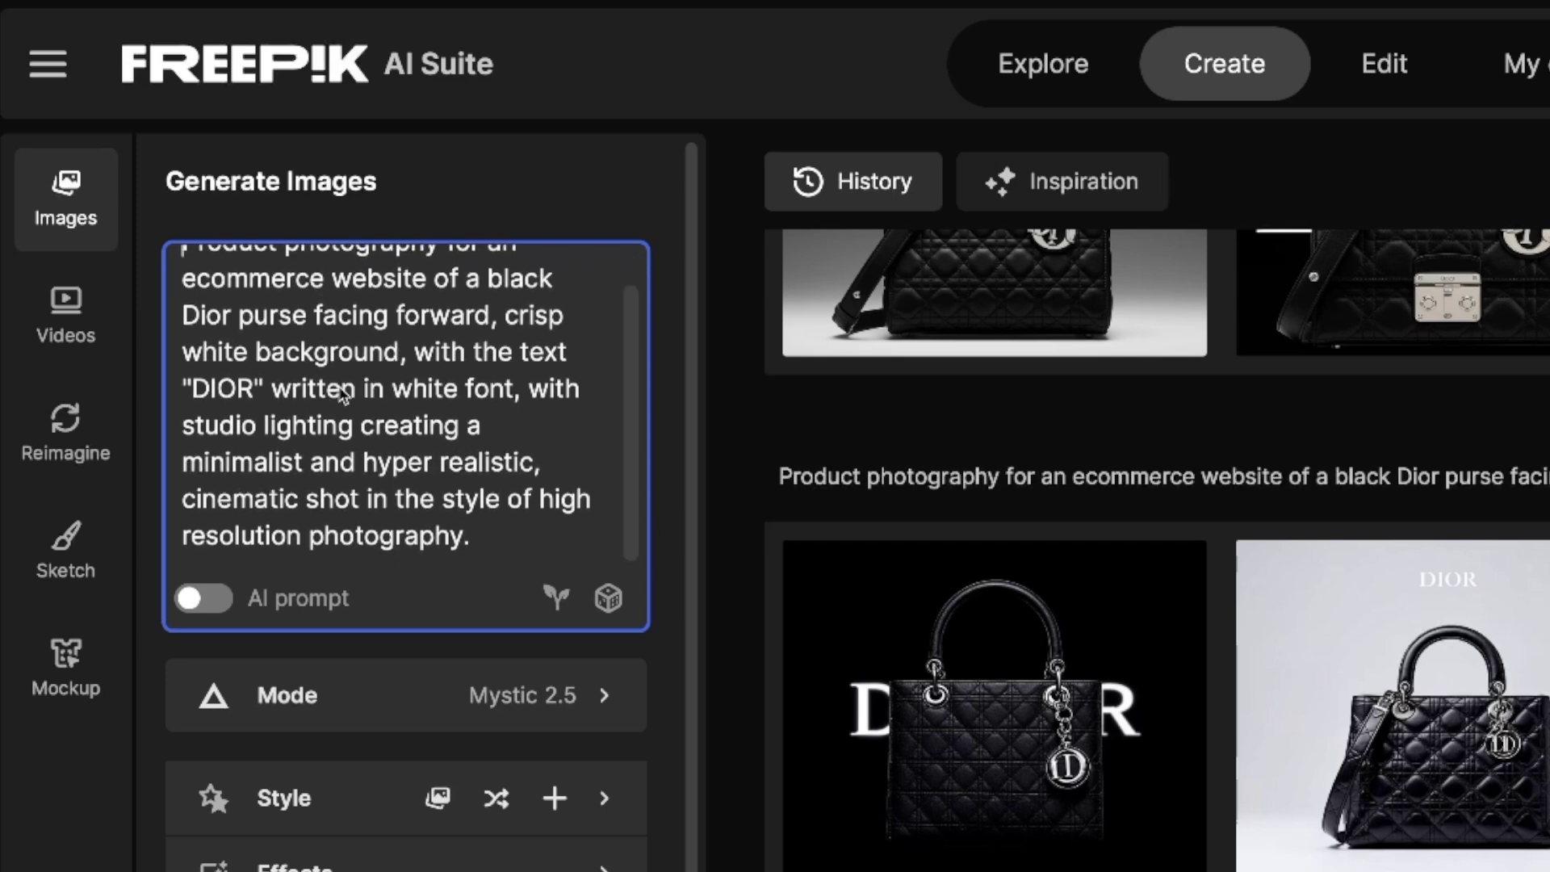
scroll(343, 393, down, 1)
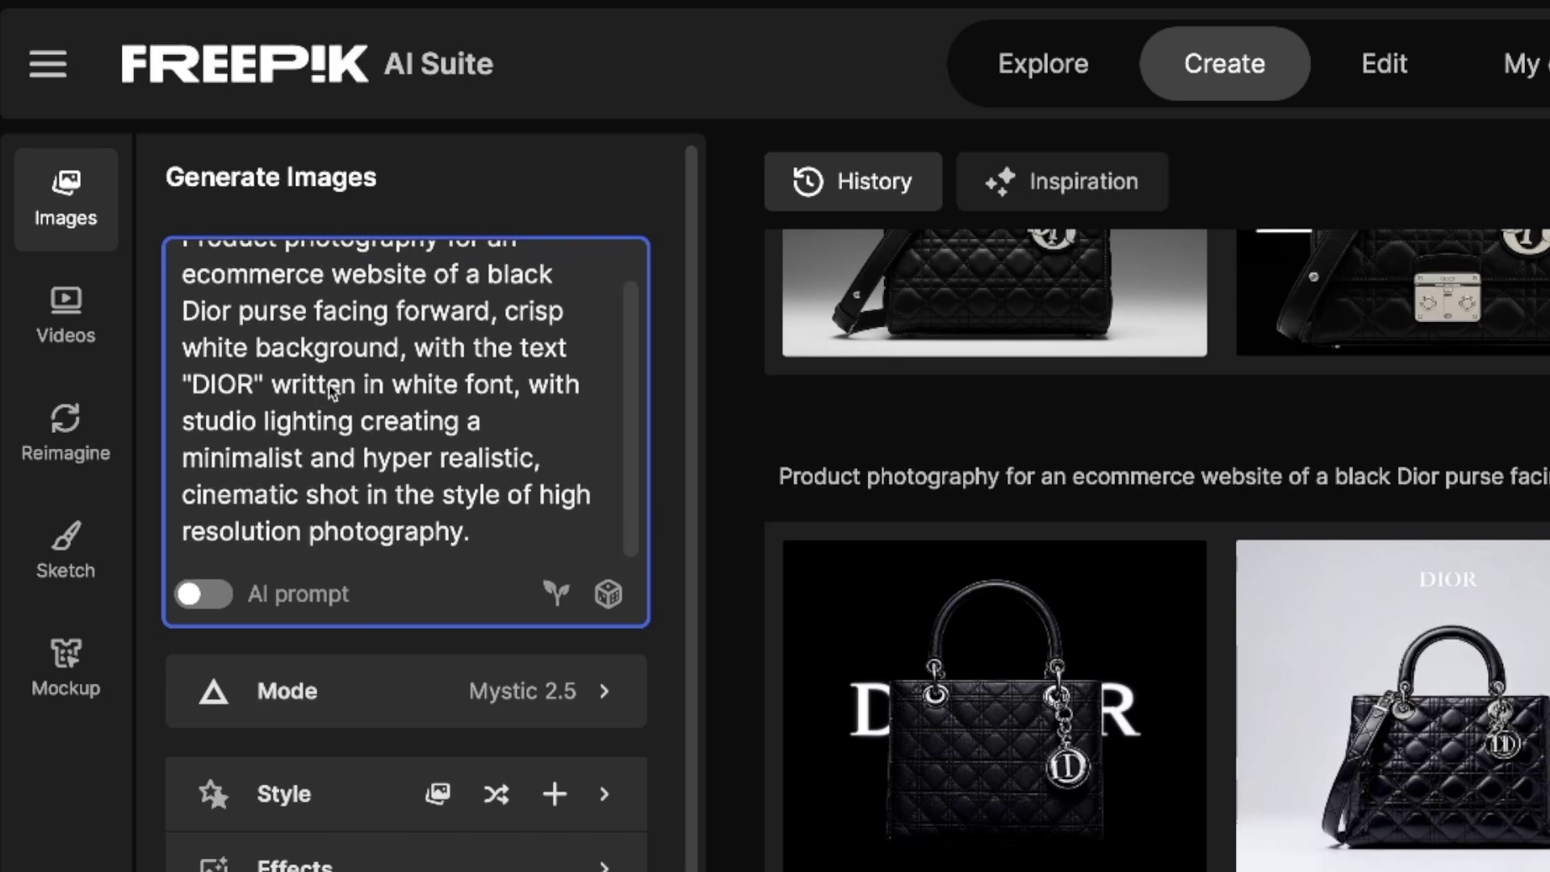
scroll(332, 391, up, 1)
scroll(306, 547, down, 1)
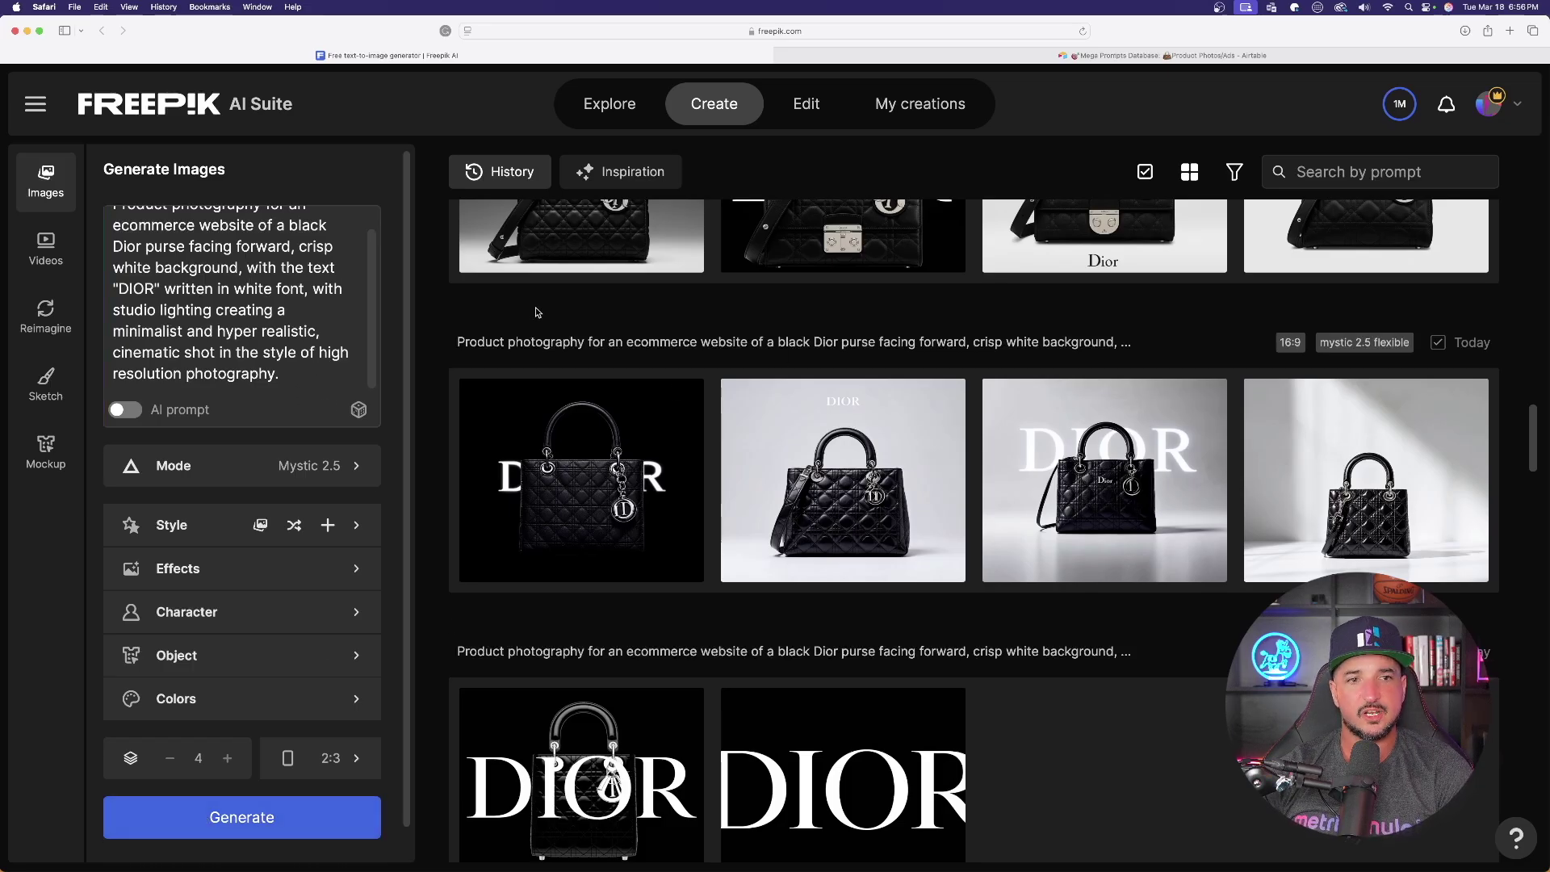
triple_click(282, 340)
key(BackSpace)
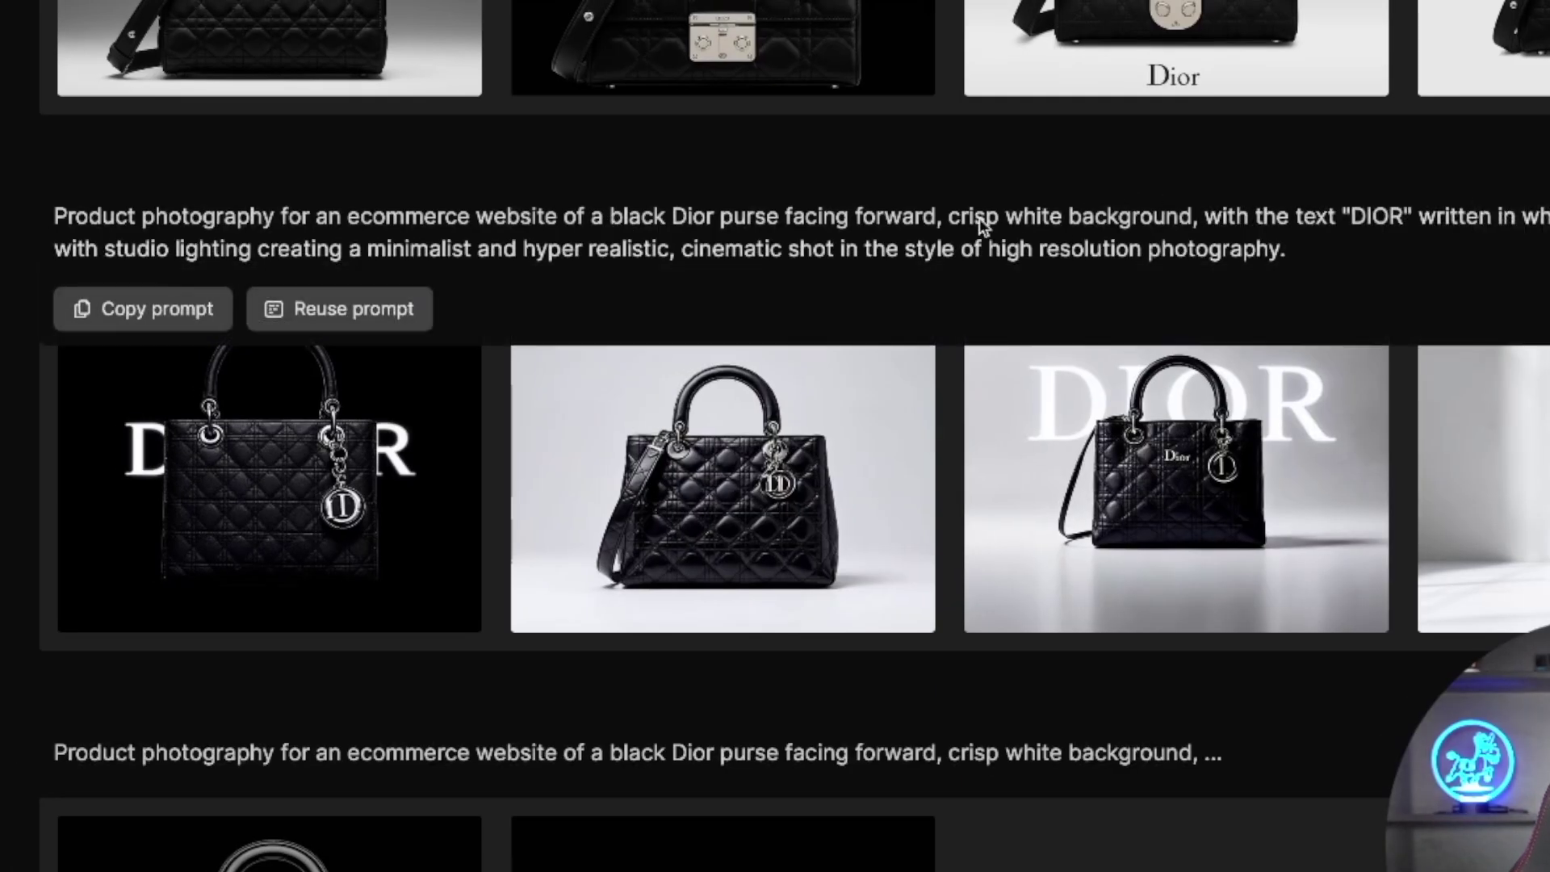
- Reuse the Dior purse prompt settings and open the first black Dior purse image full size
click(313, 313)
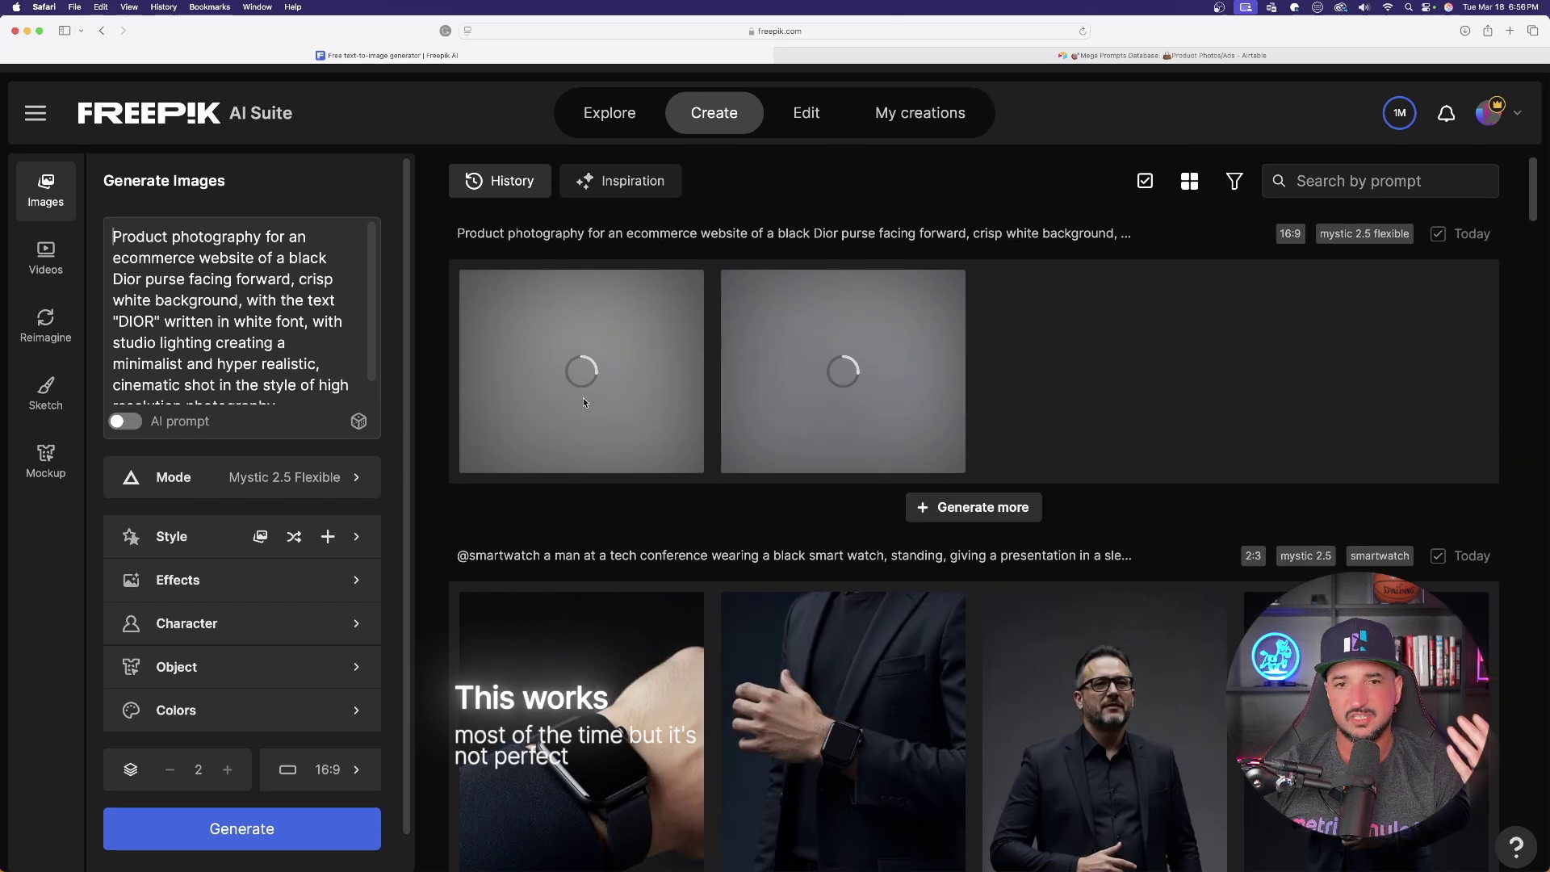
scroll(775, 379, down, 15)
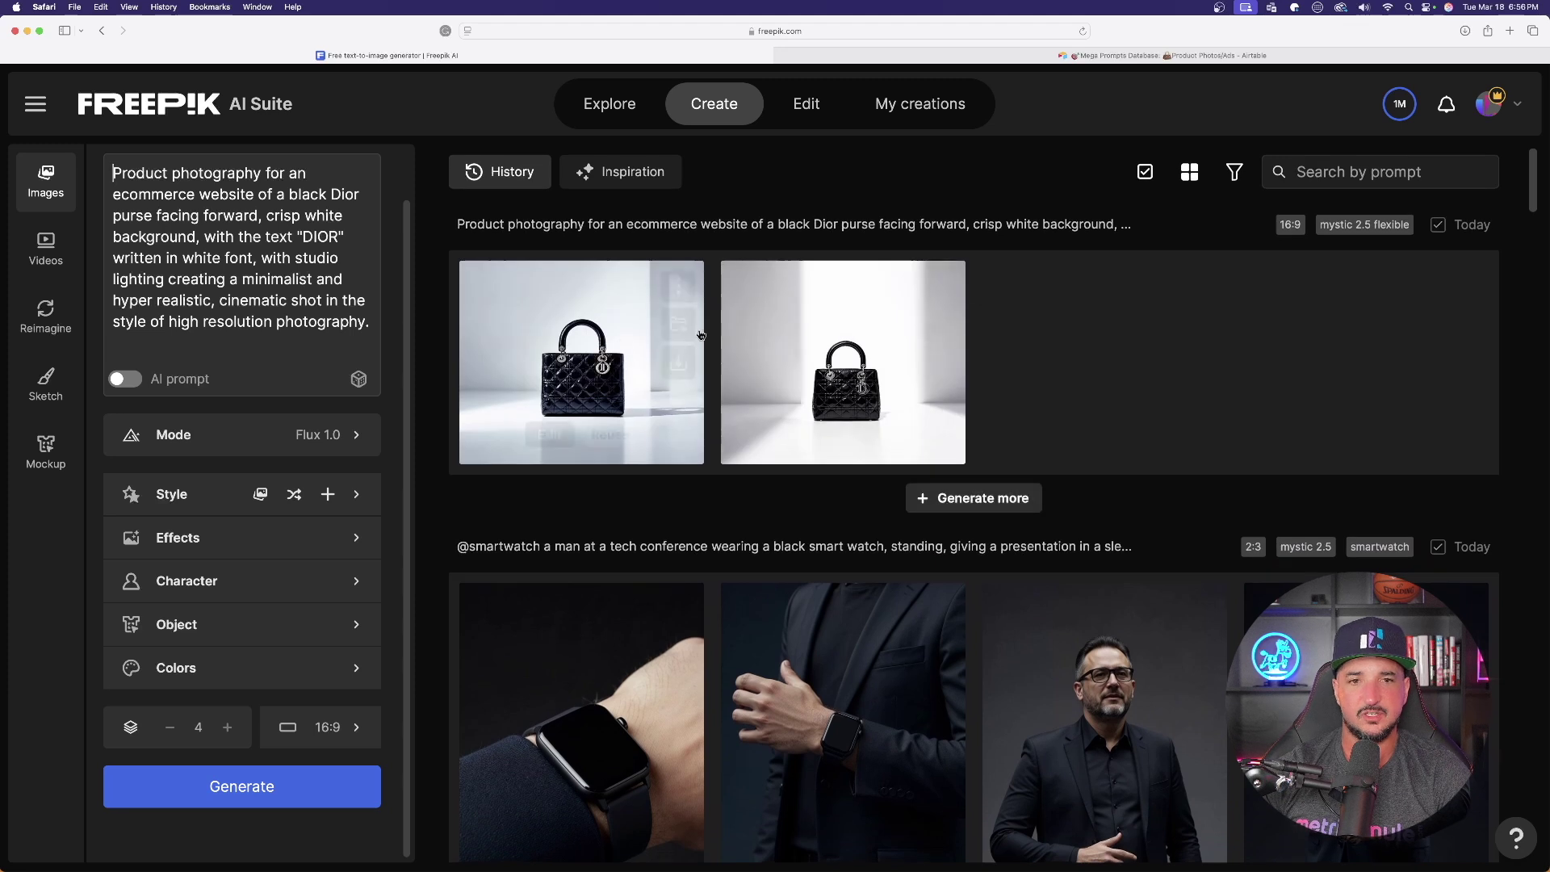
click(587, 339)
- Download the Dior purse image as a PNG and begin a new custom object
click(1401, 105)
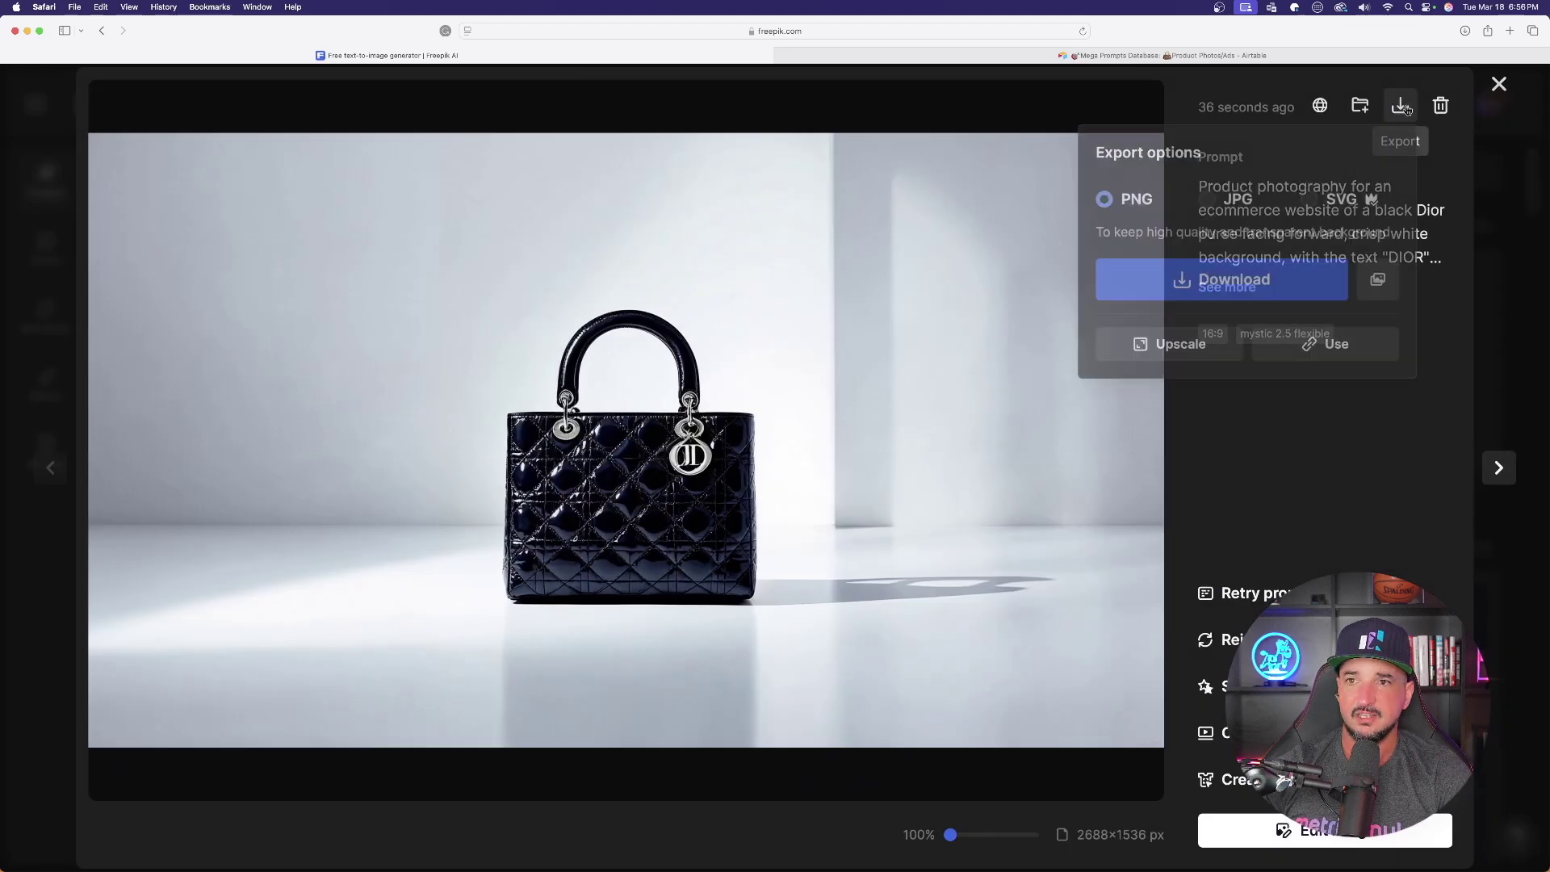
click(1242, 311)
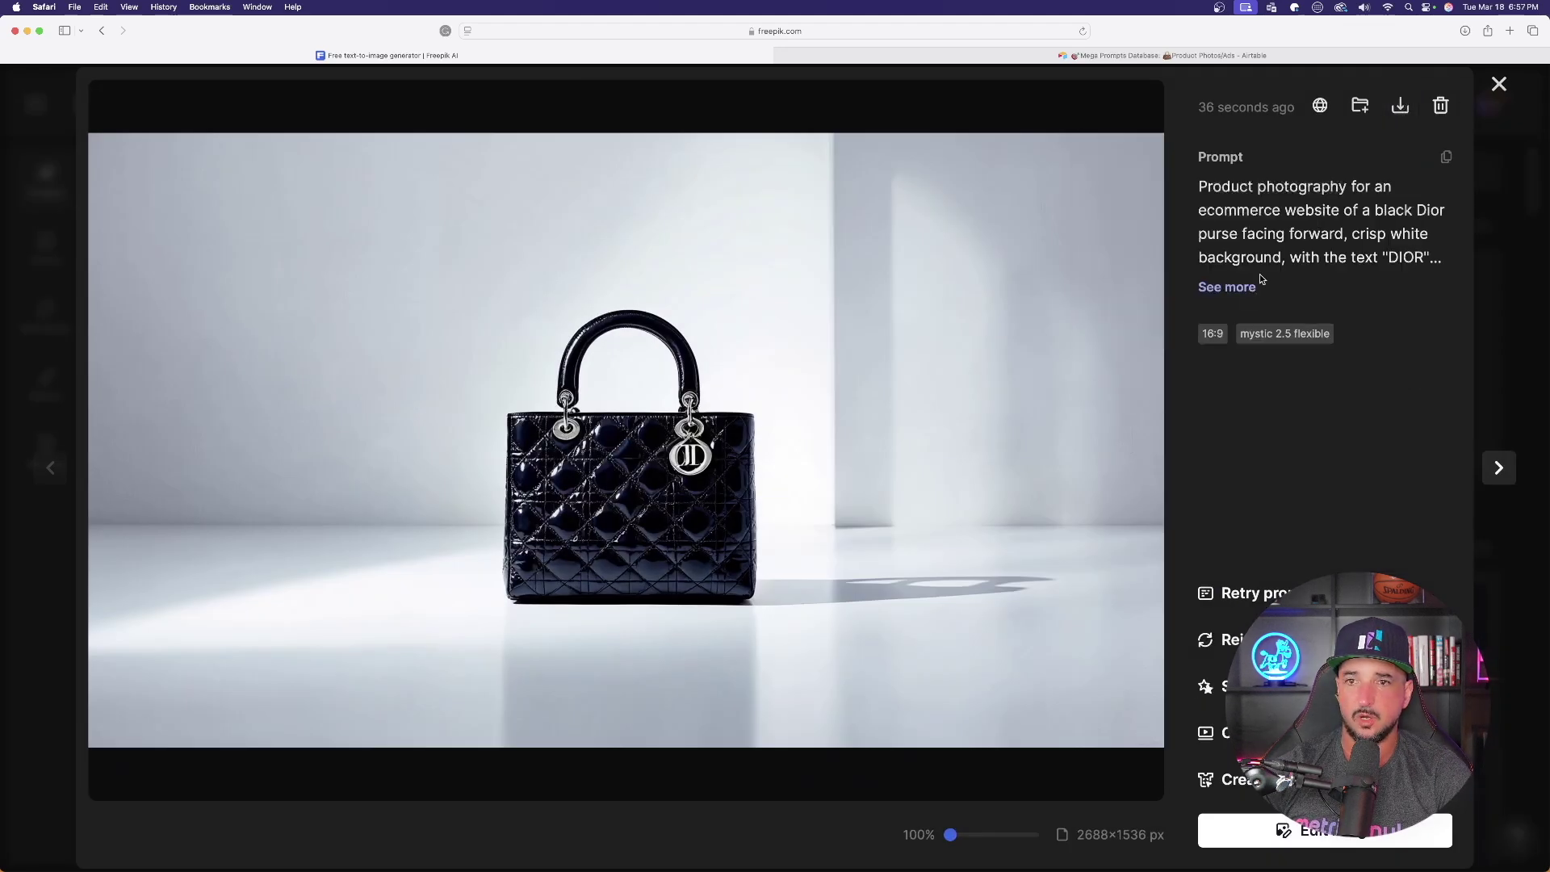
click(1500, 84)
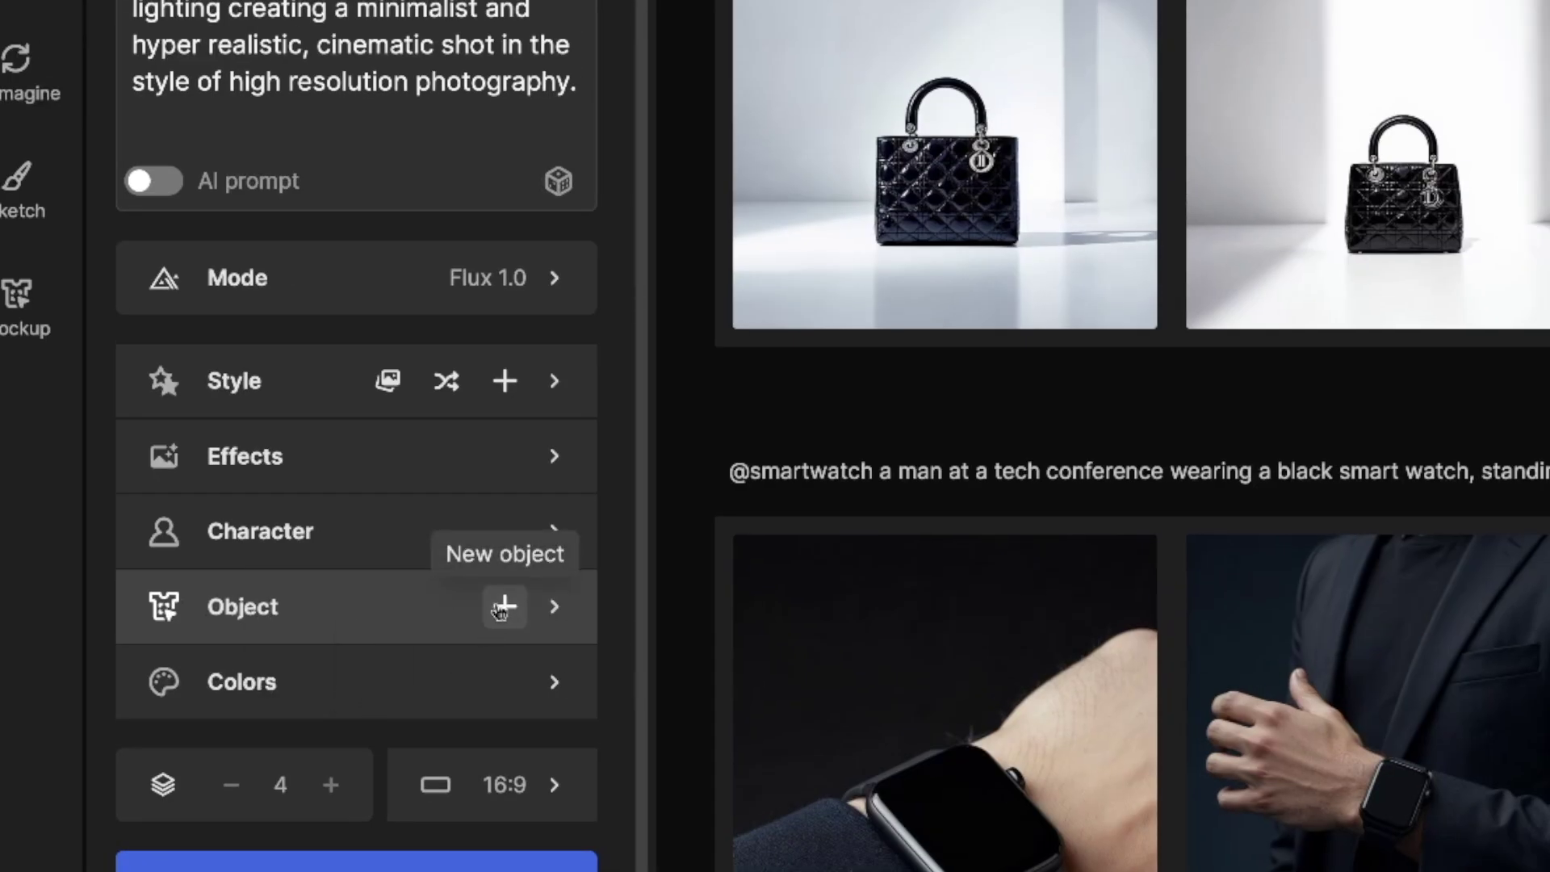
click(501, 610)
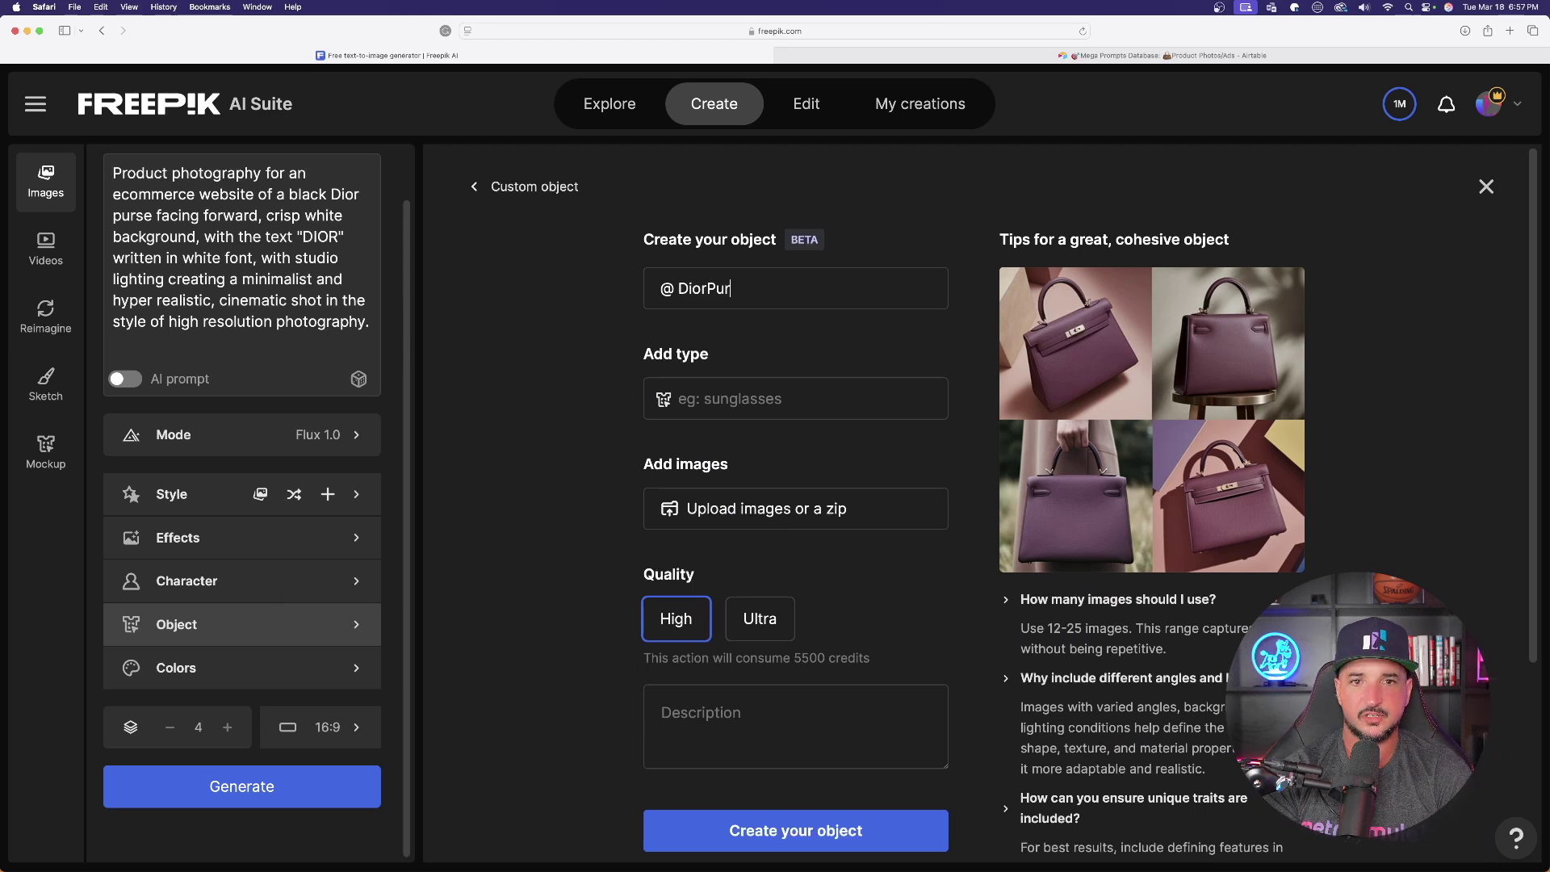
click(703, 395)
text(purse)
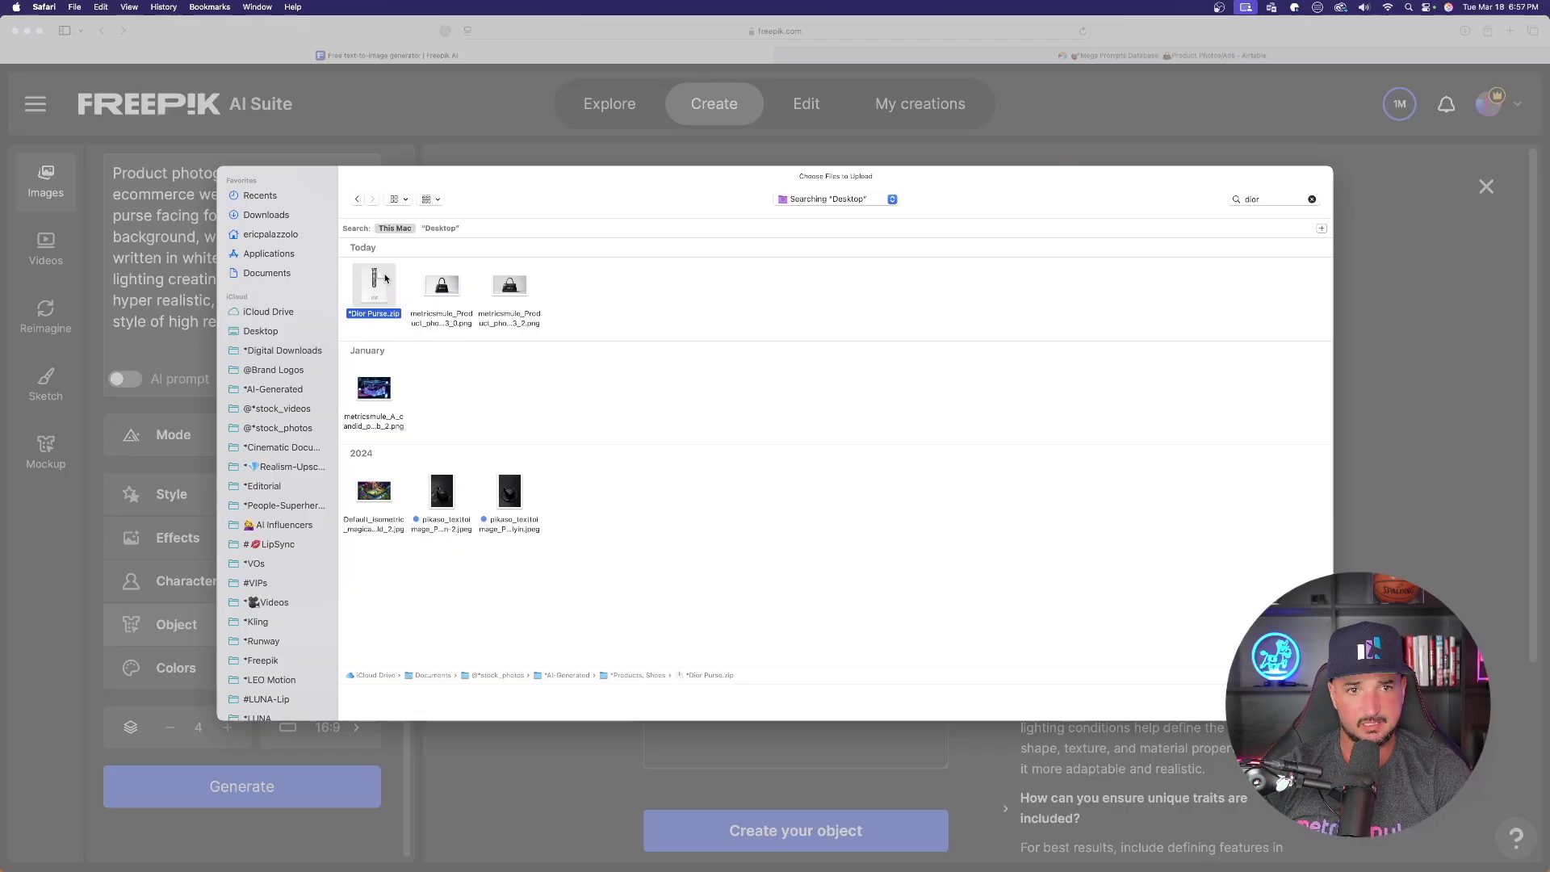
key(Return)
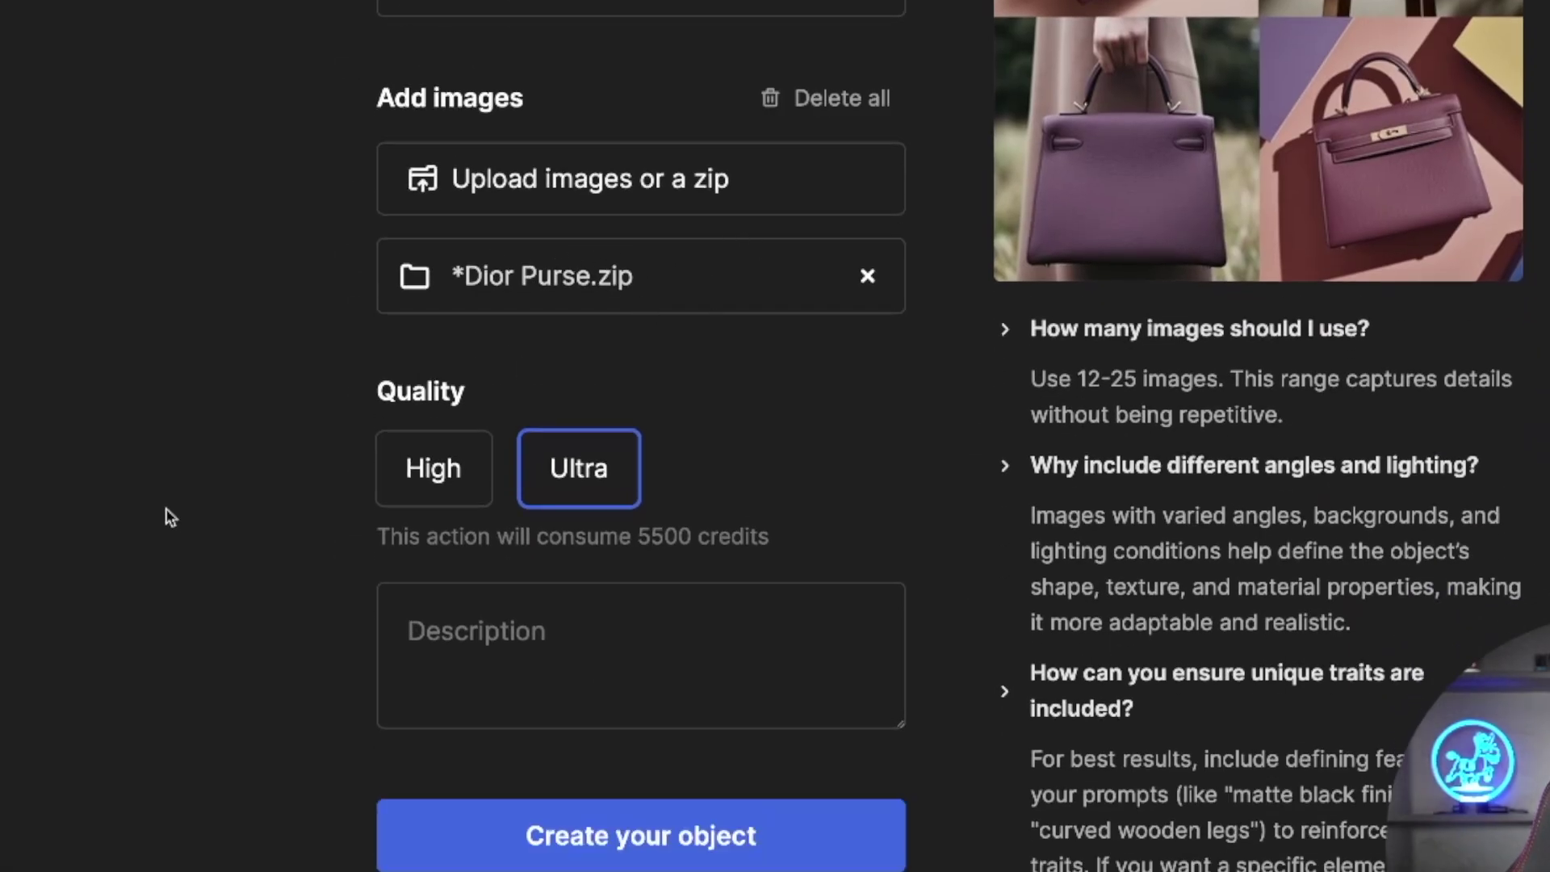
scroll(169, 520, down, 1)
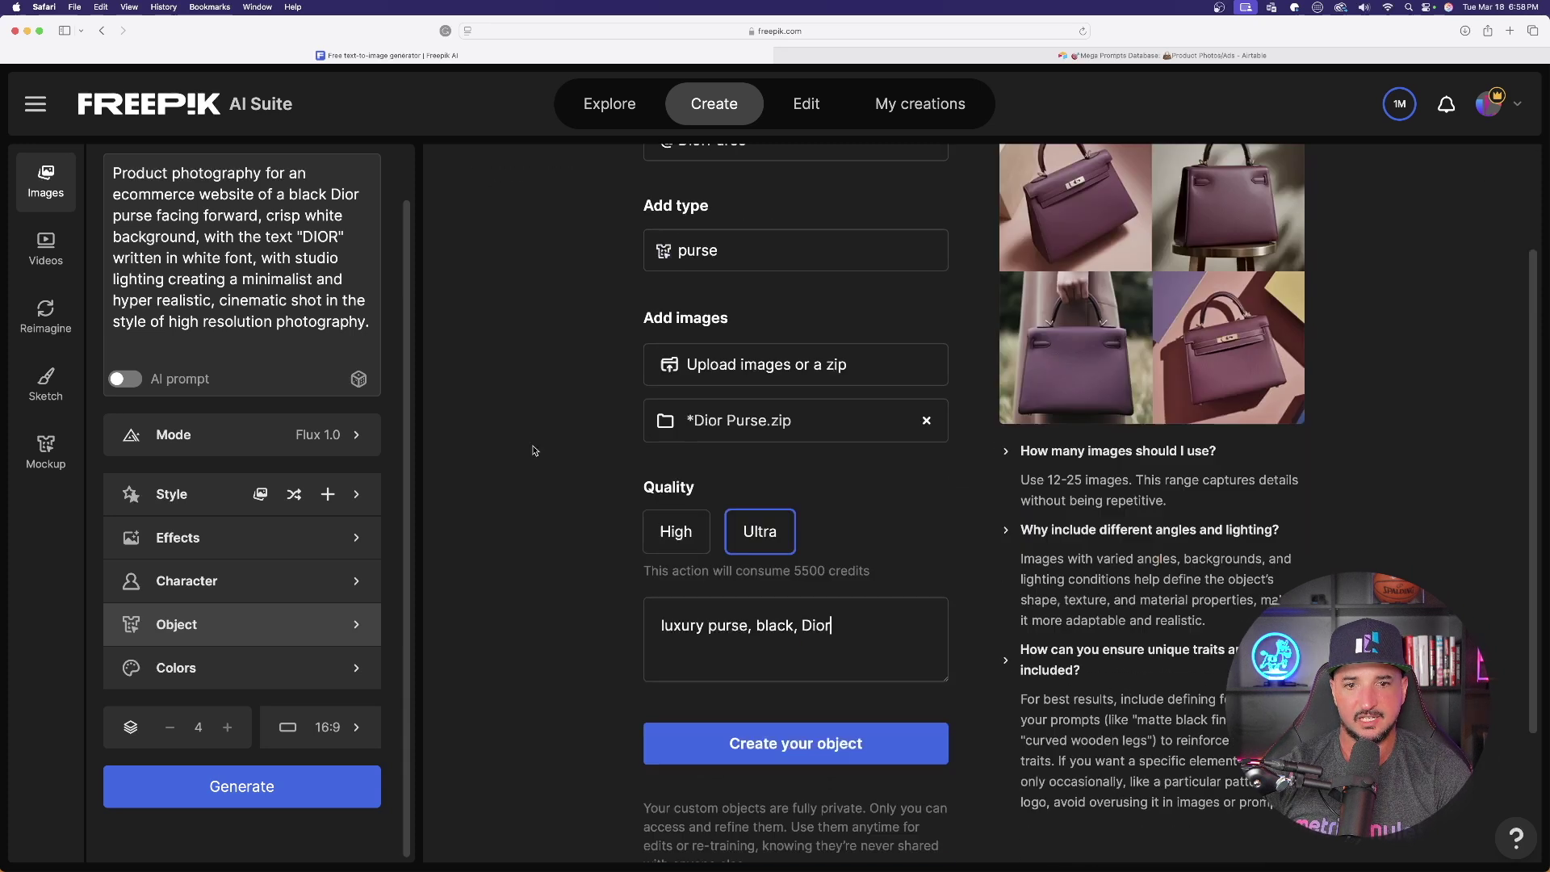
scroll(530, 443, down, 2)
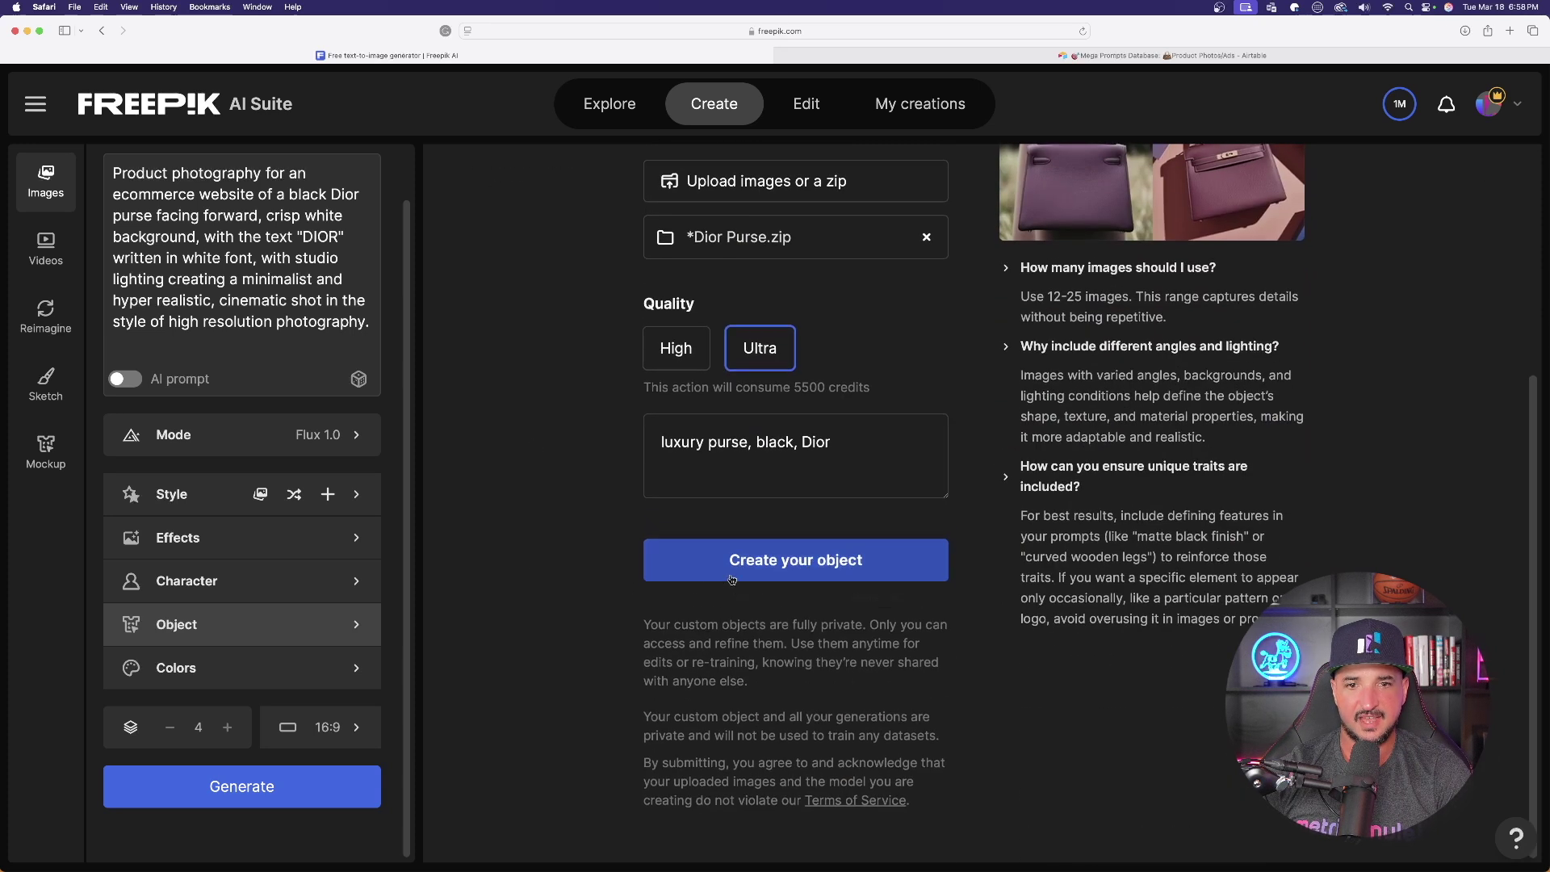
click(816, 566)
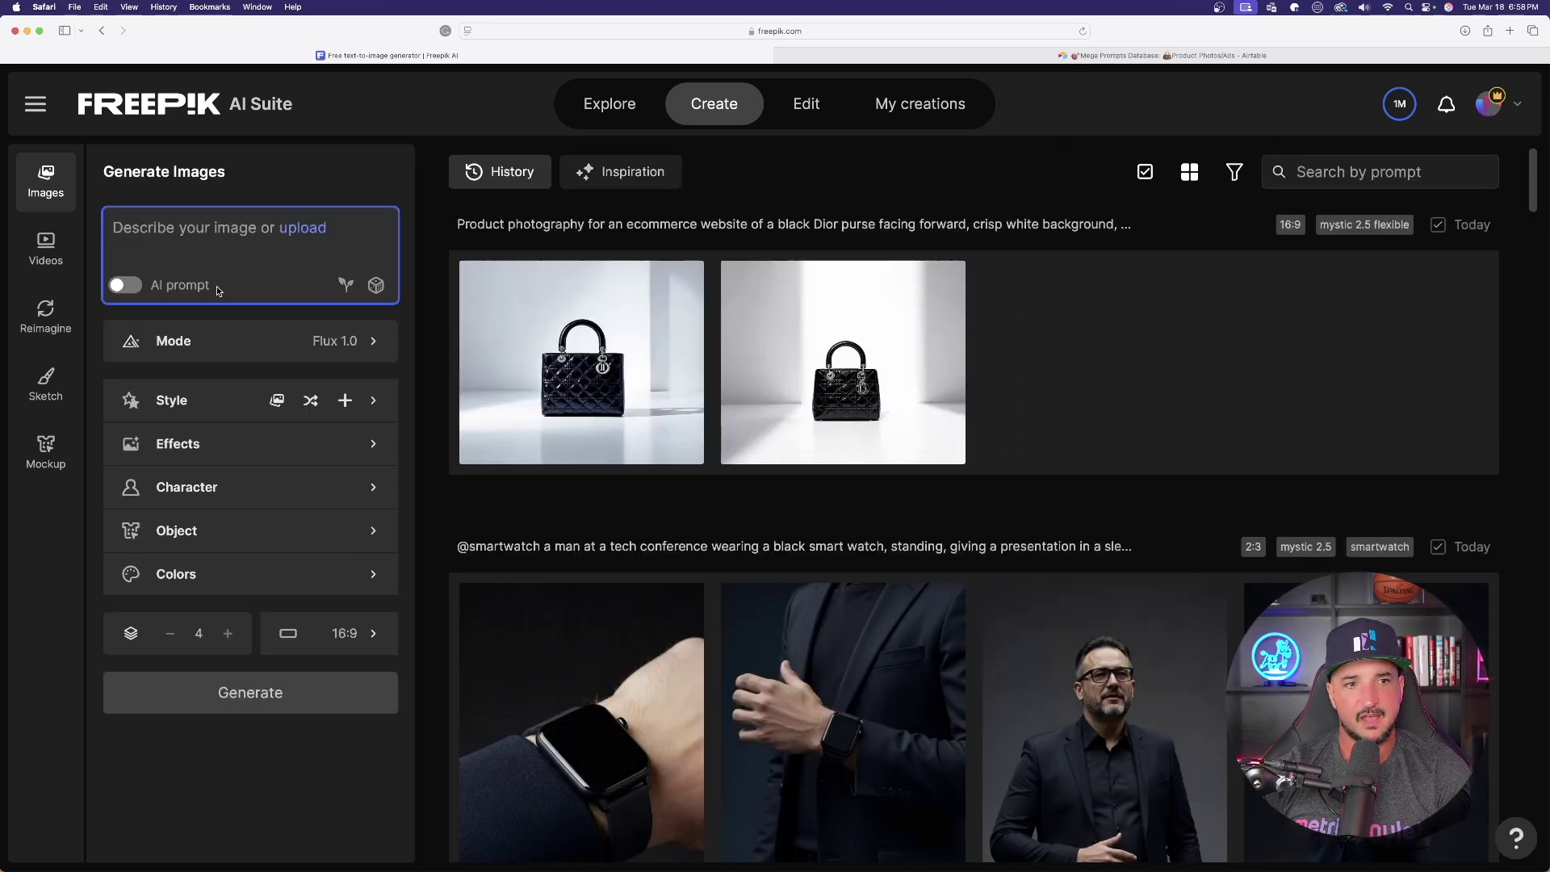
click(377, 538)
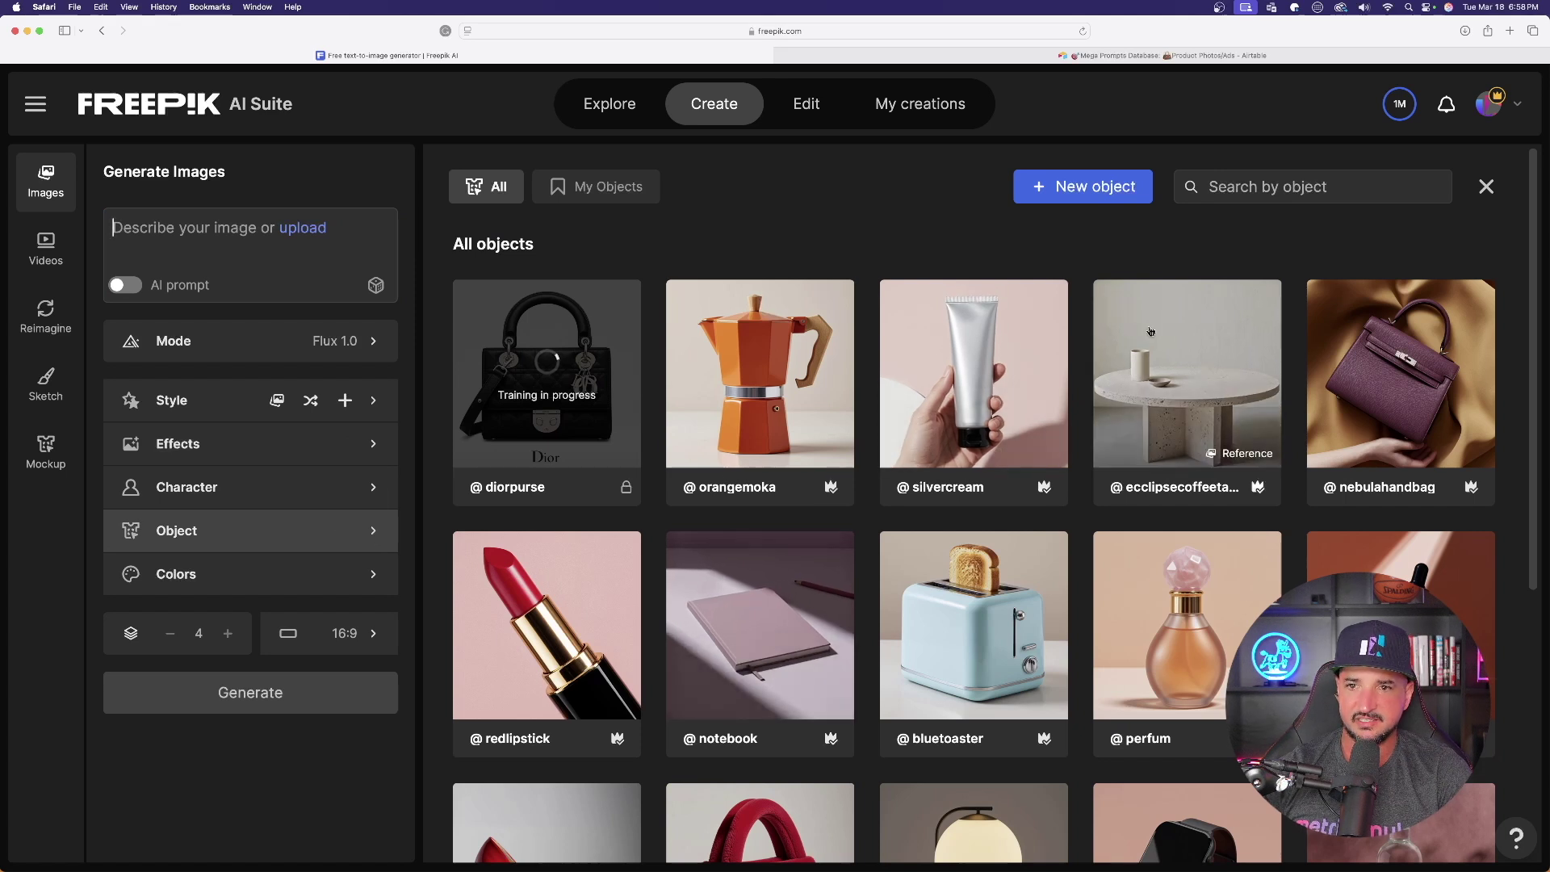
scroll(1091, 411, down, 1)
click(1183, 350)
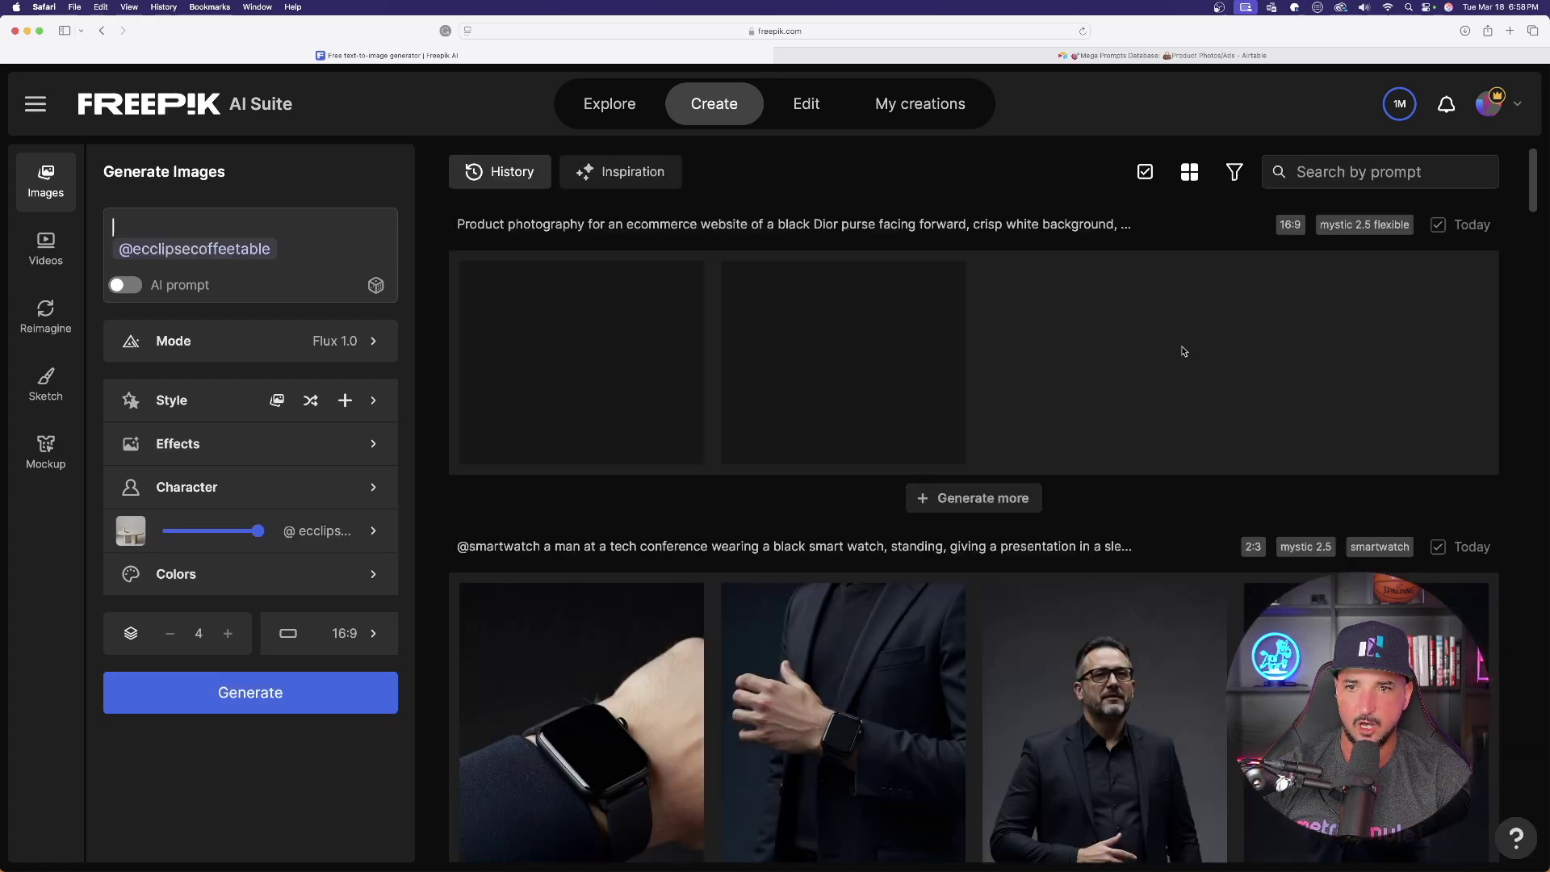
click(162, 227)
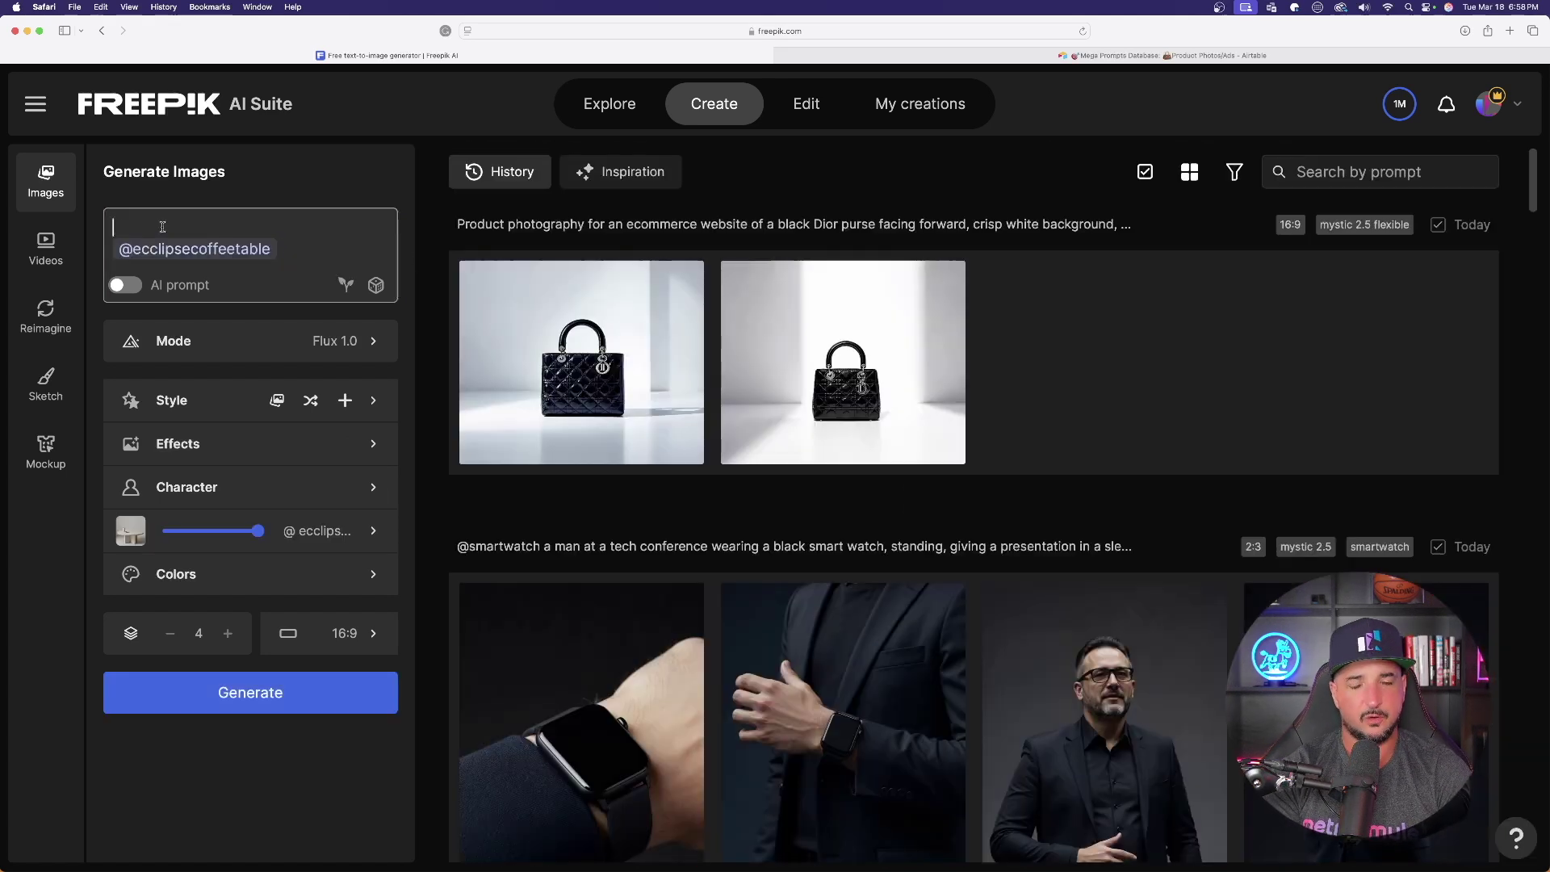
text(a middle aged man at a coffee shop sitting next to a)
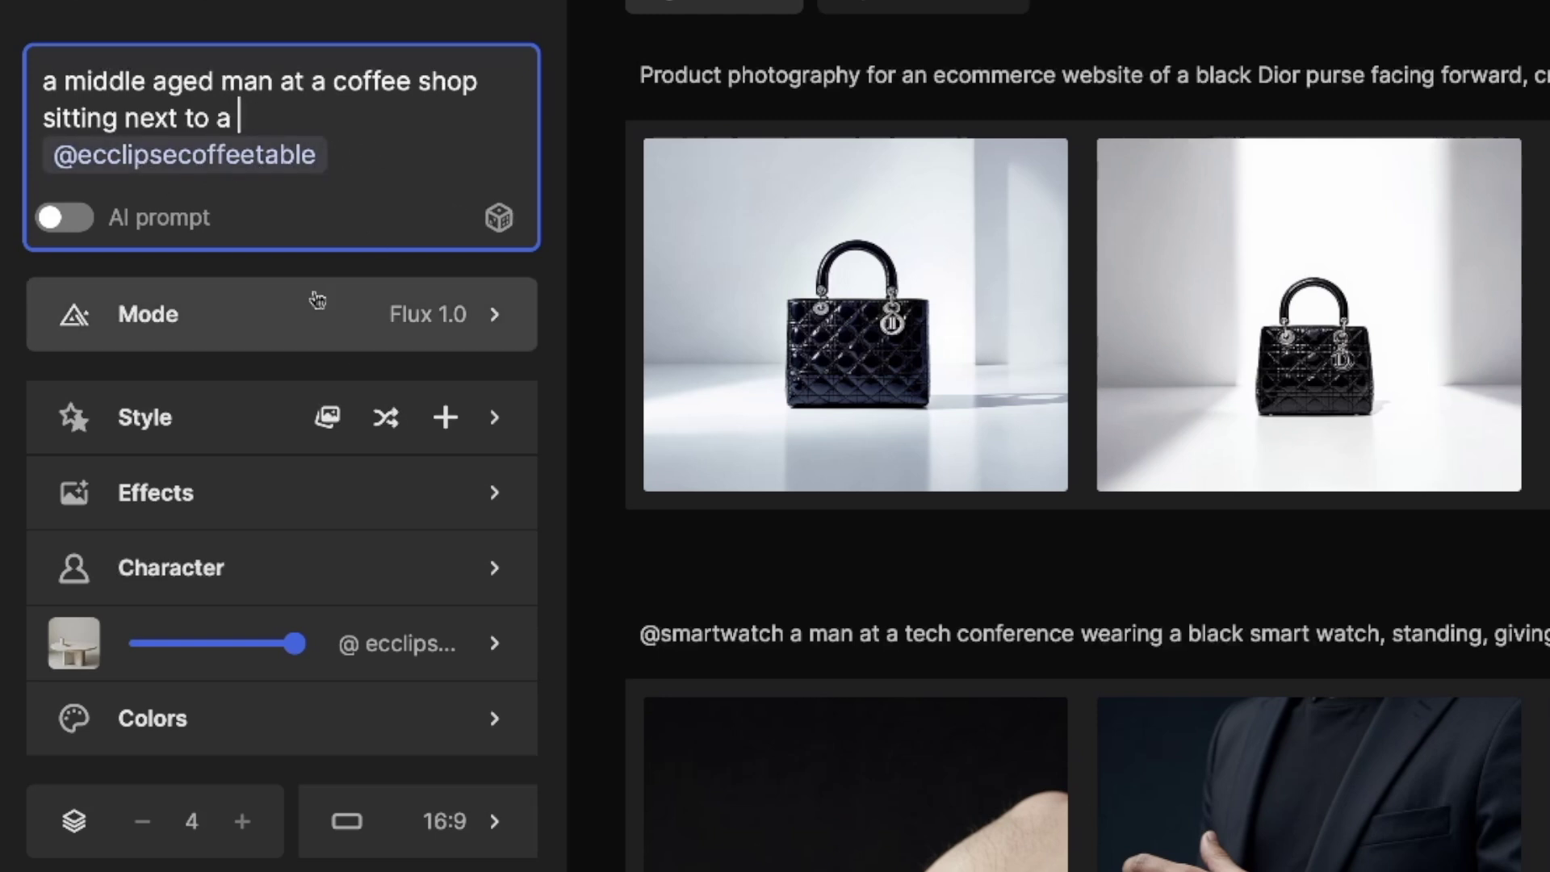
click(63, 226)
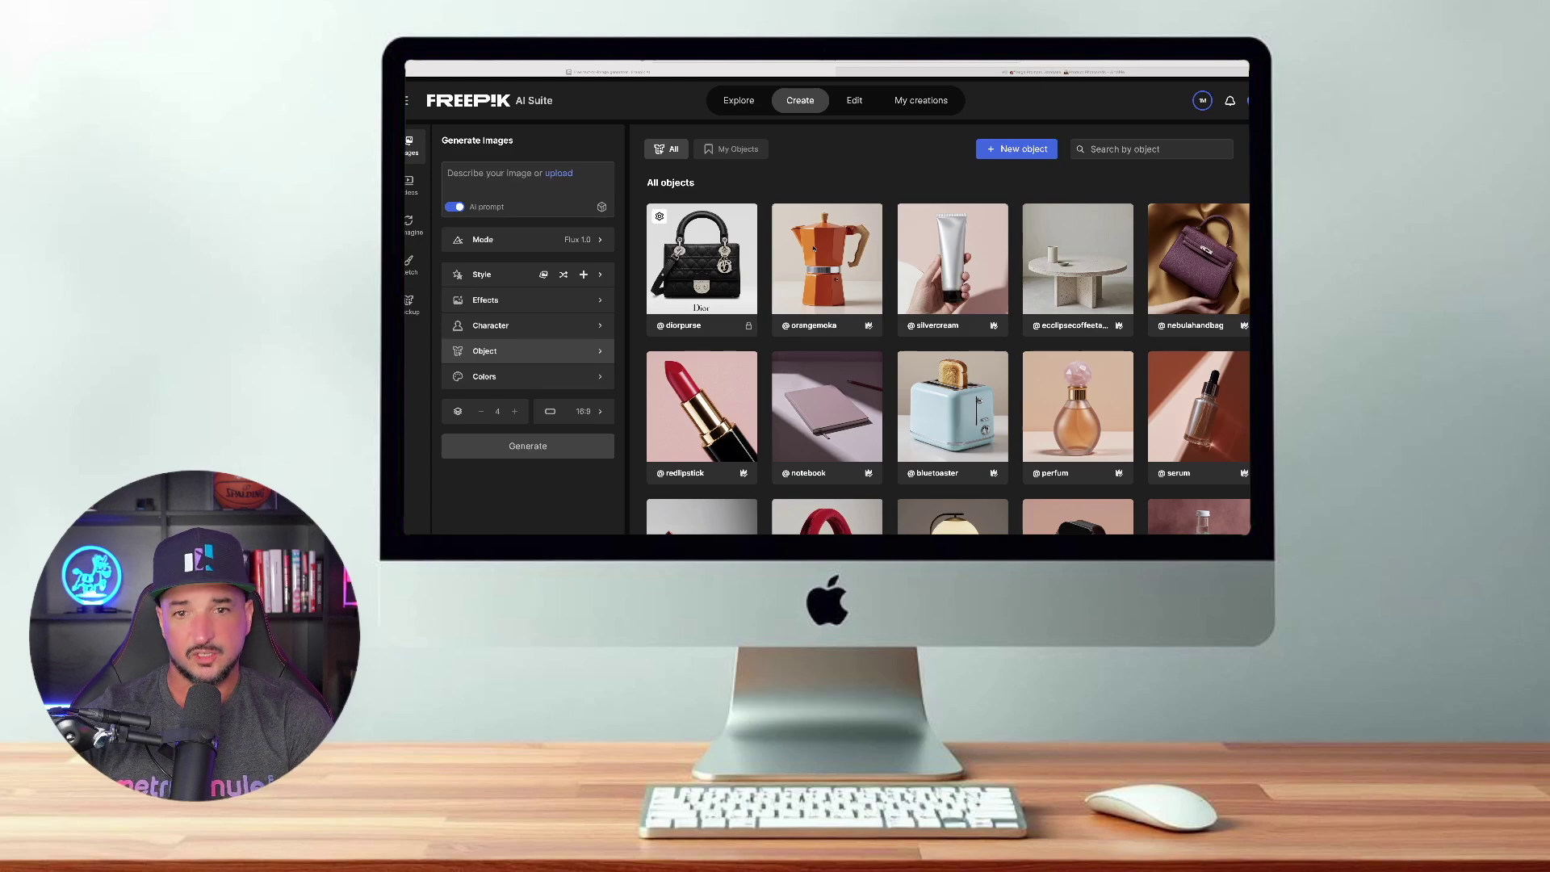
scroll(733, 218, down, 1)
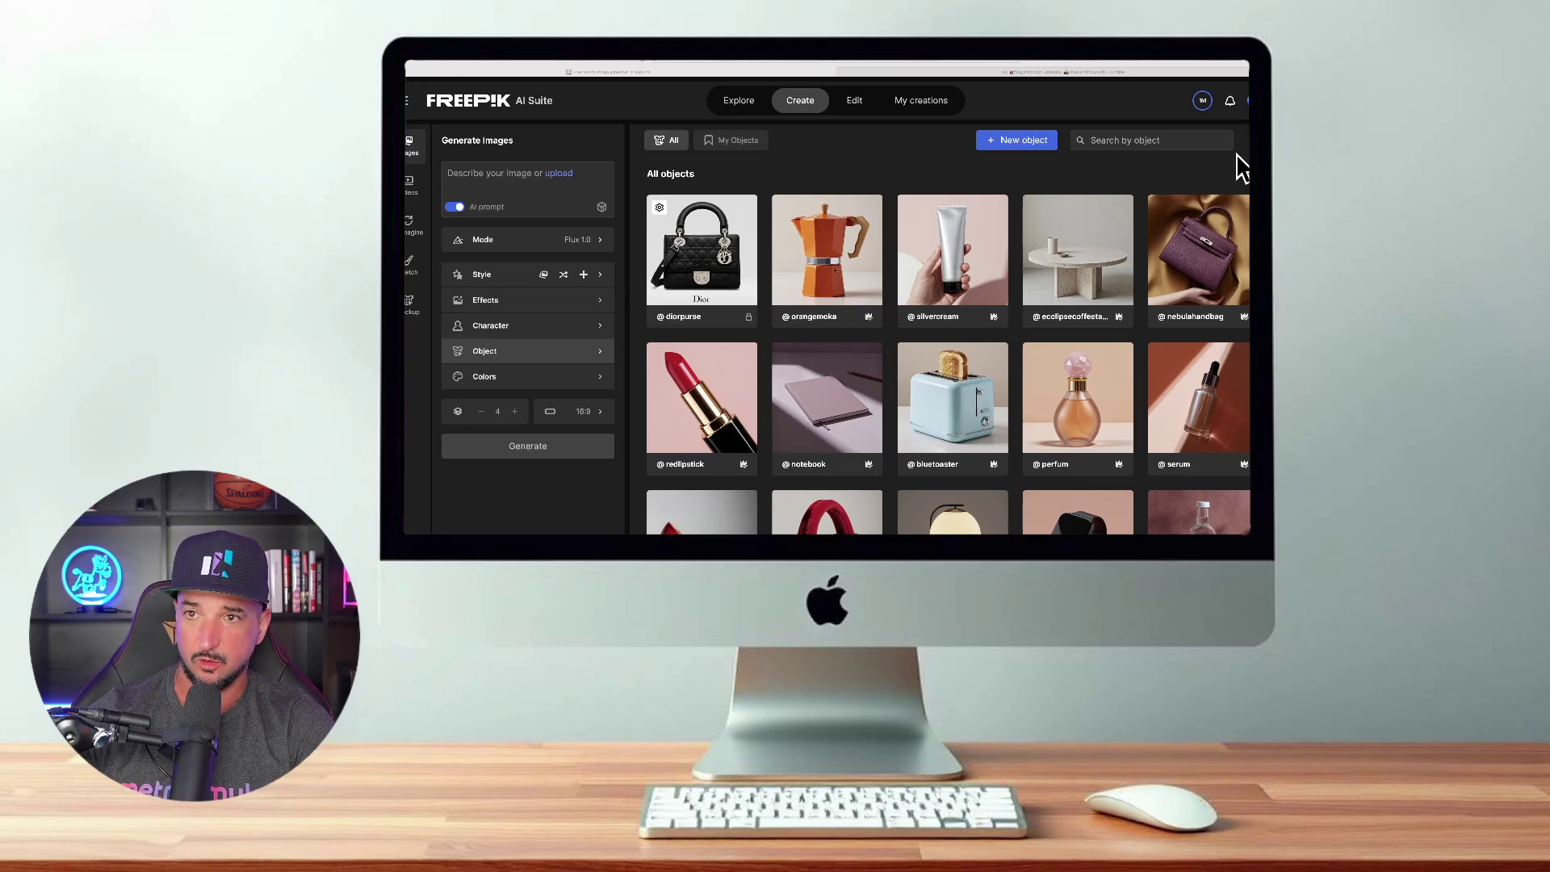
key(Escape)
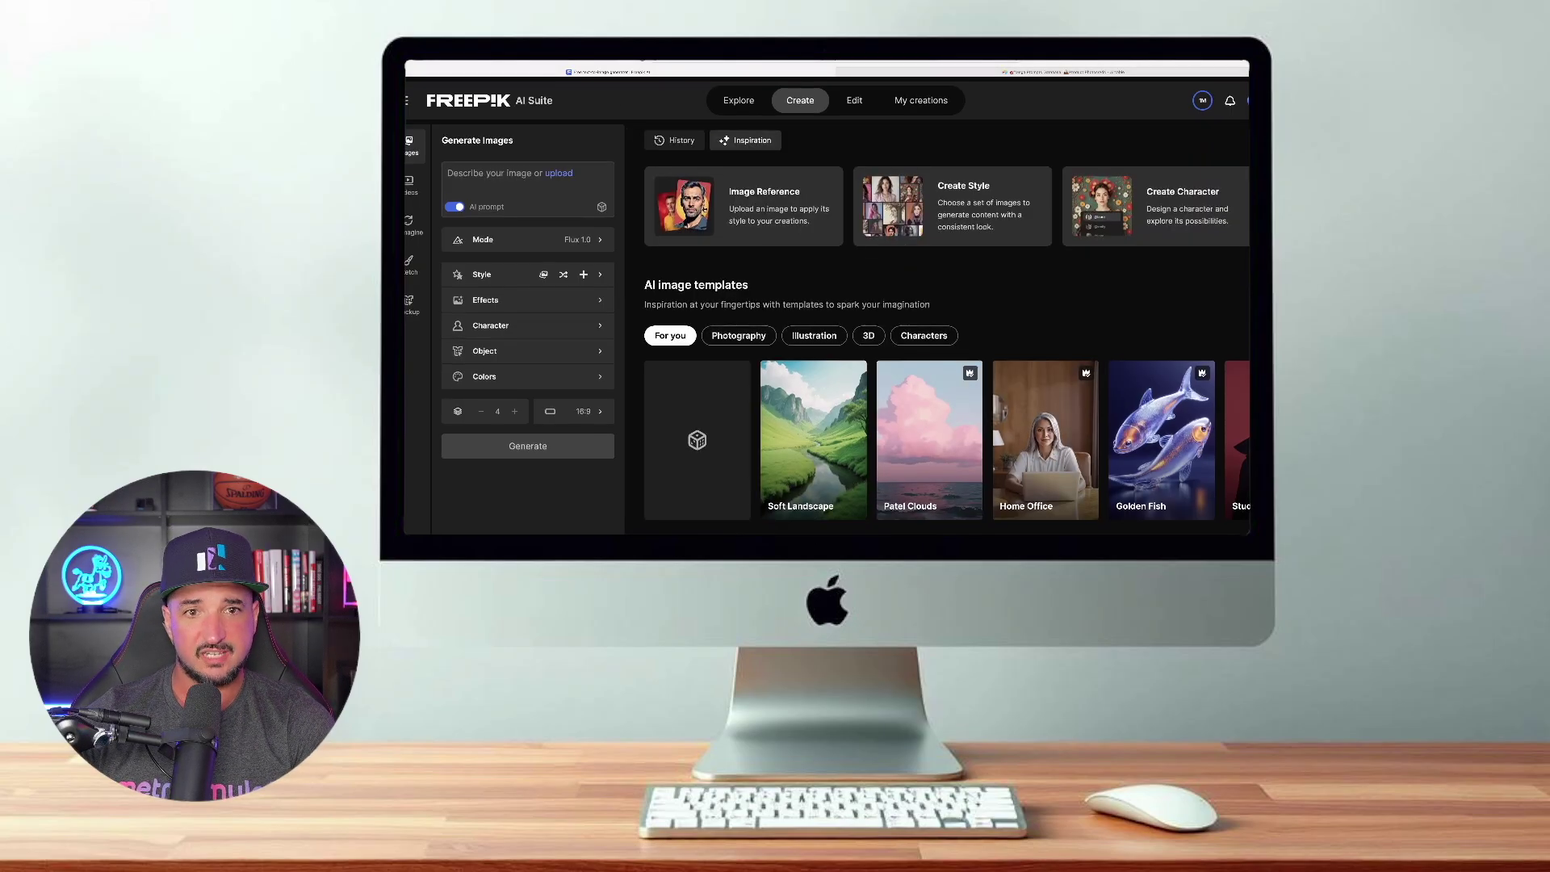
click(660, 142)
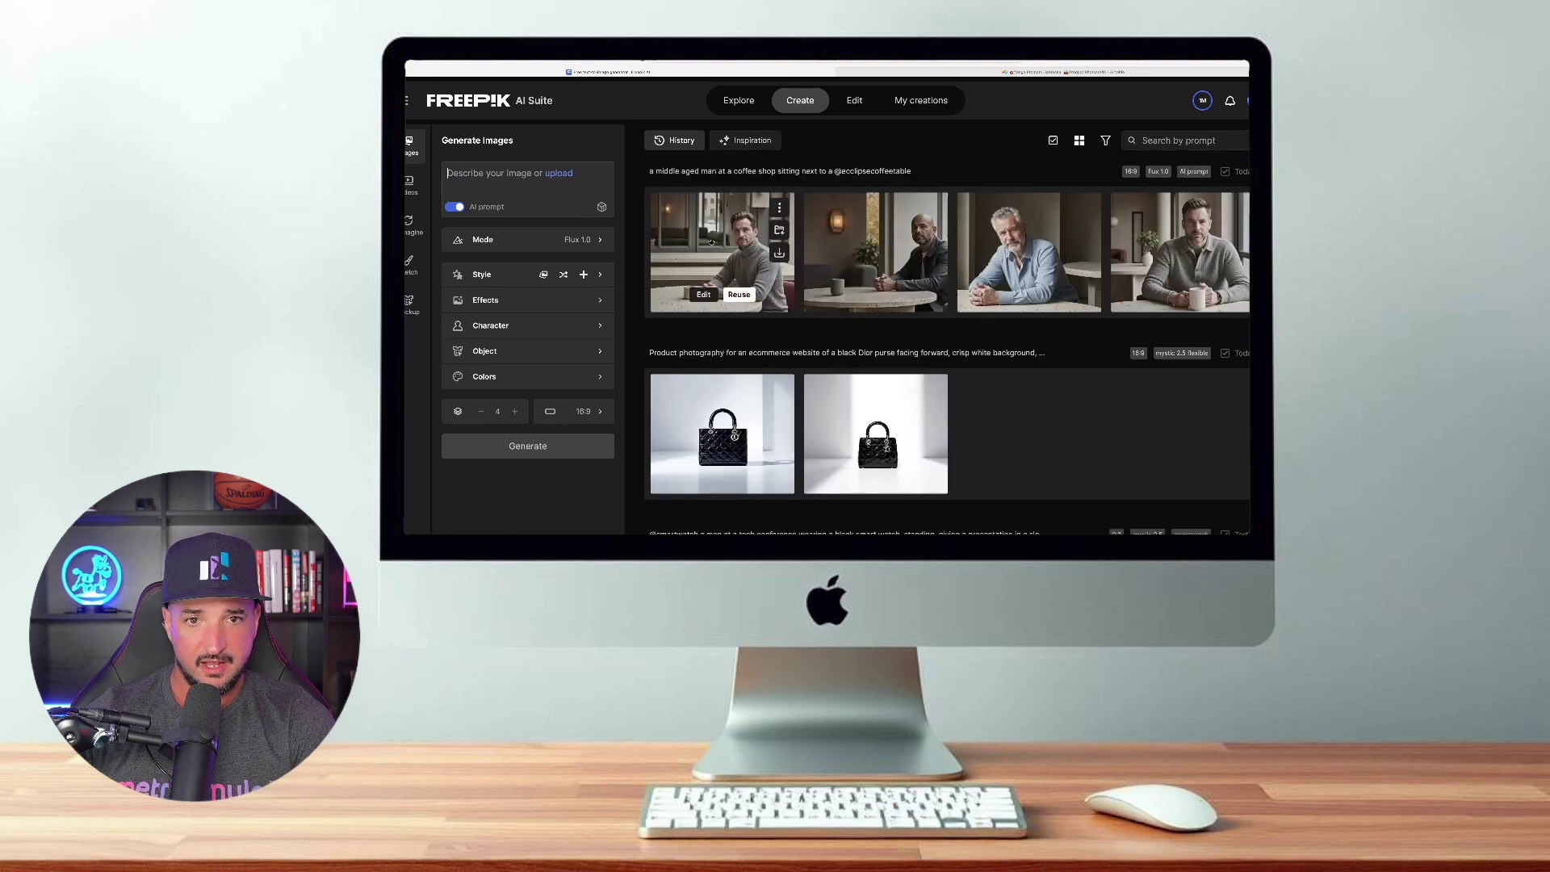
click(711, 240)
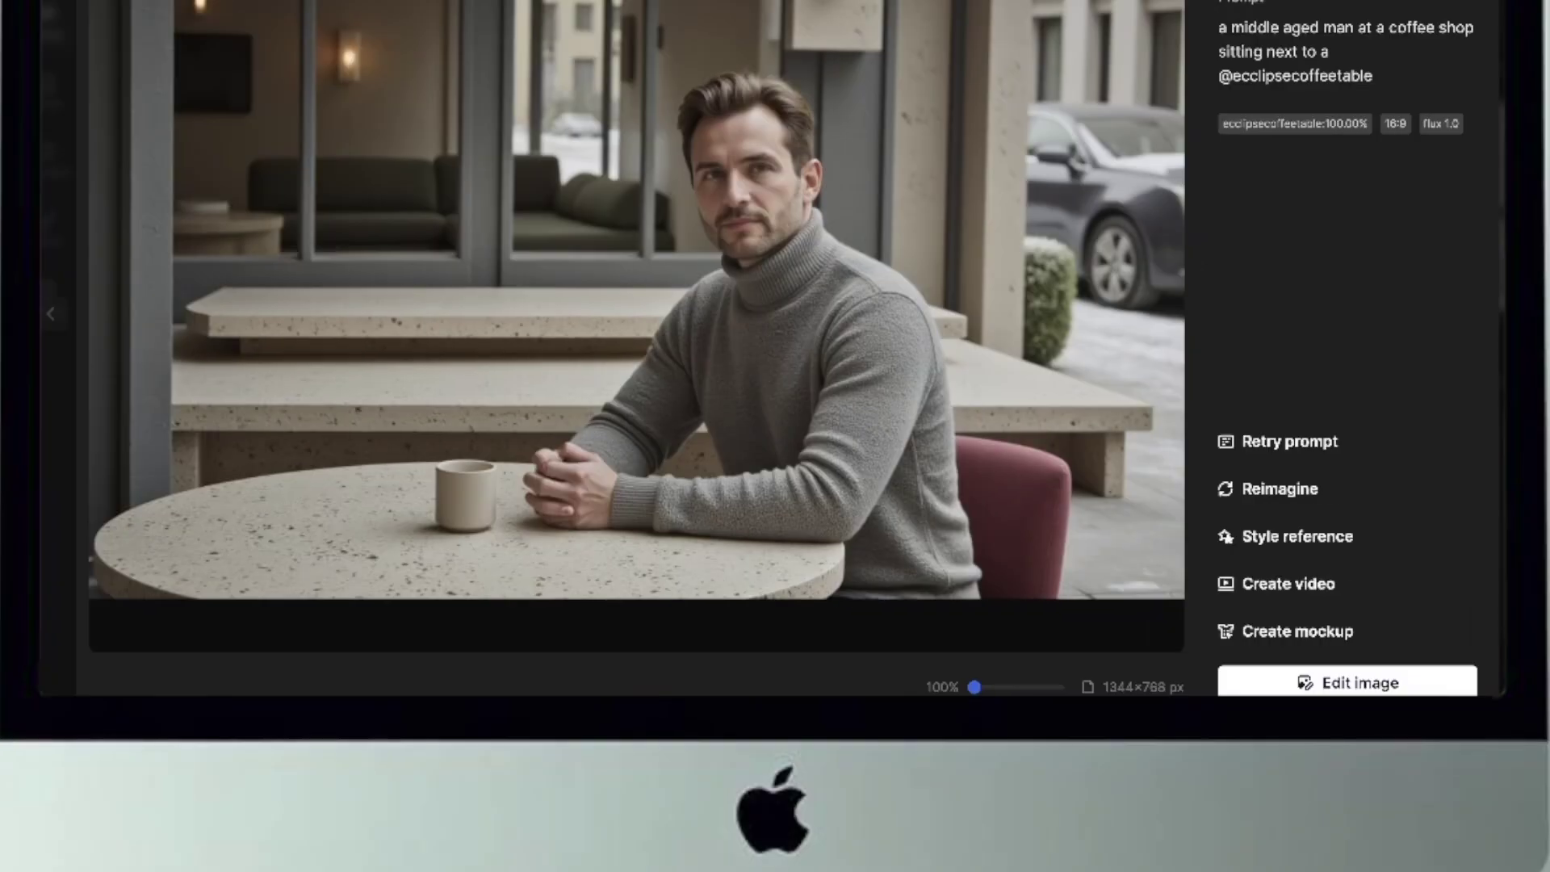
key(Right)
key(Right)
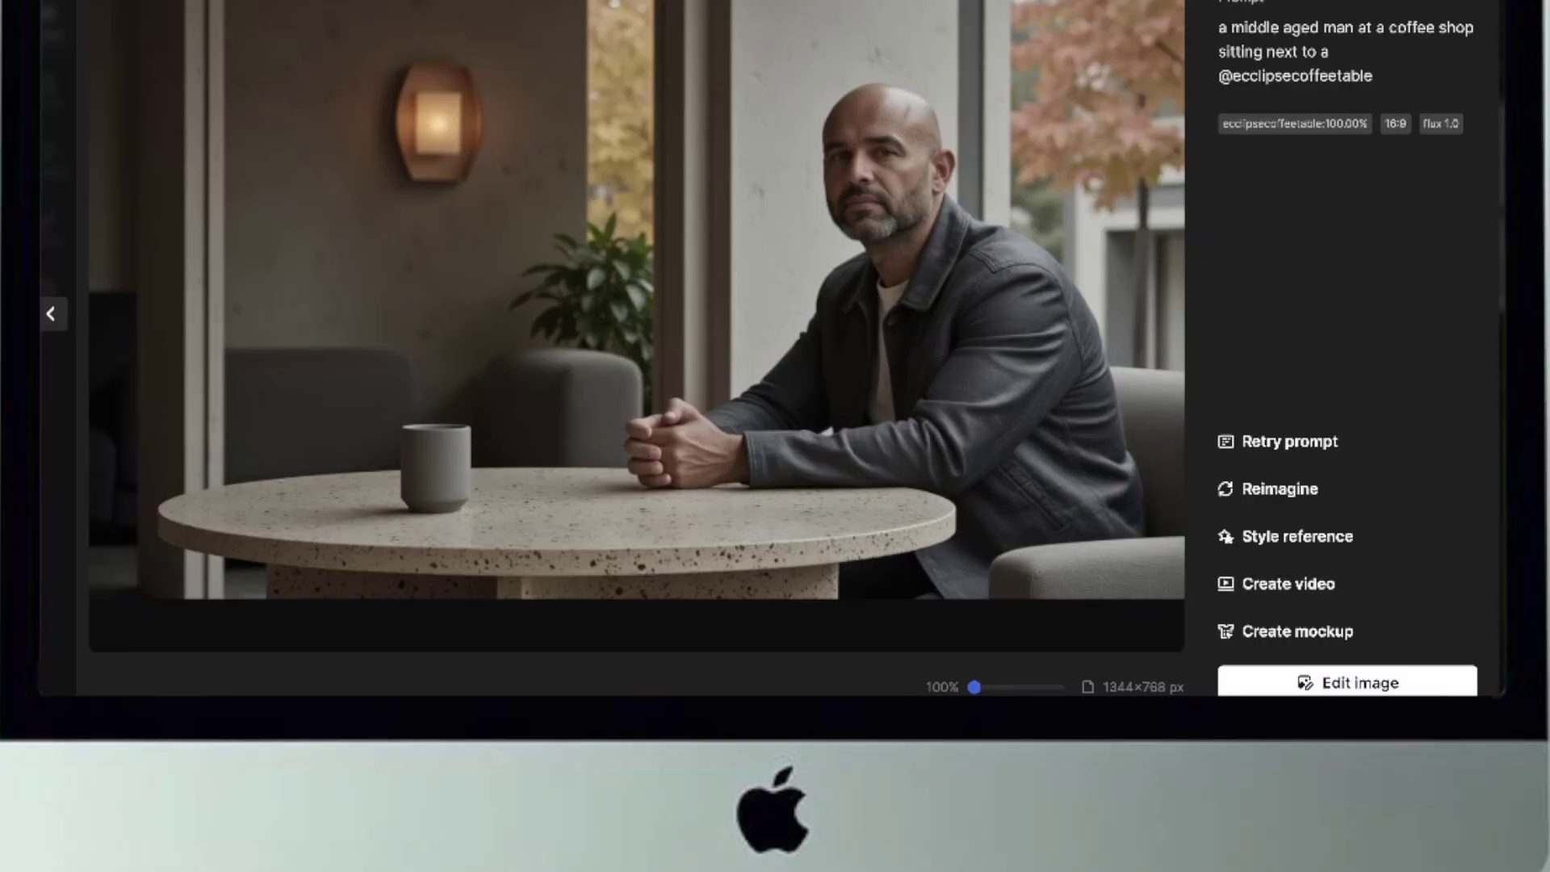
key(Right)
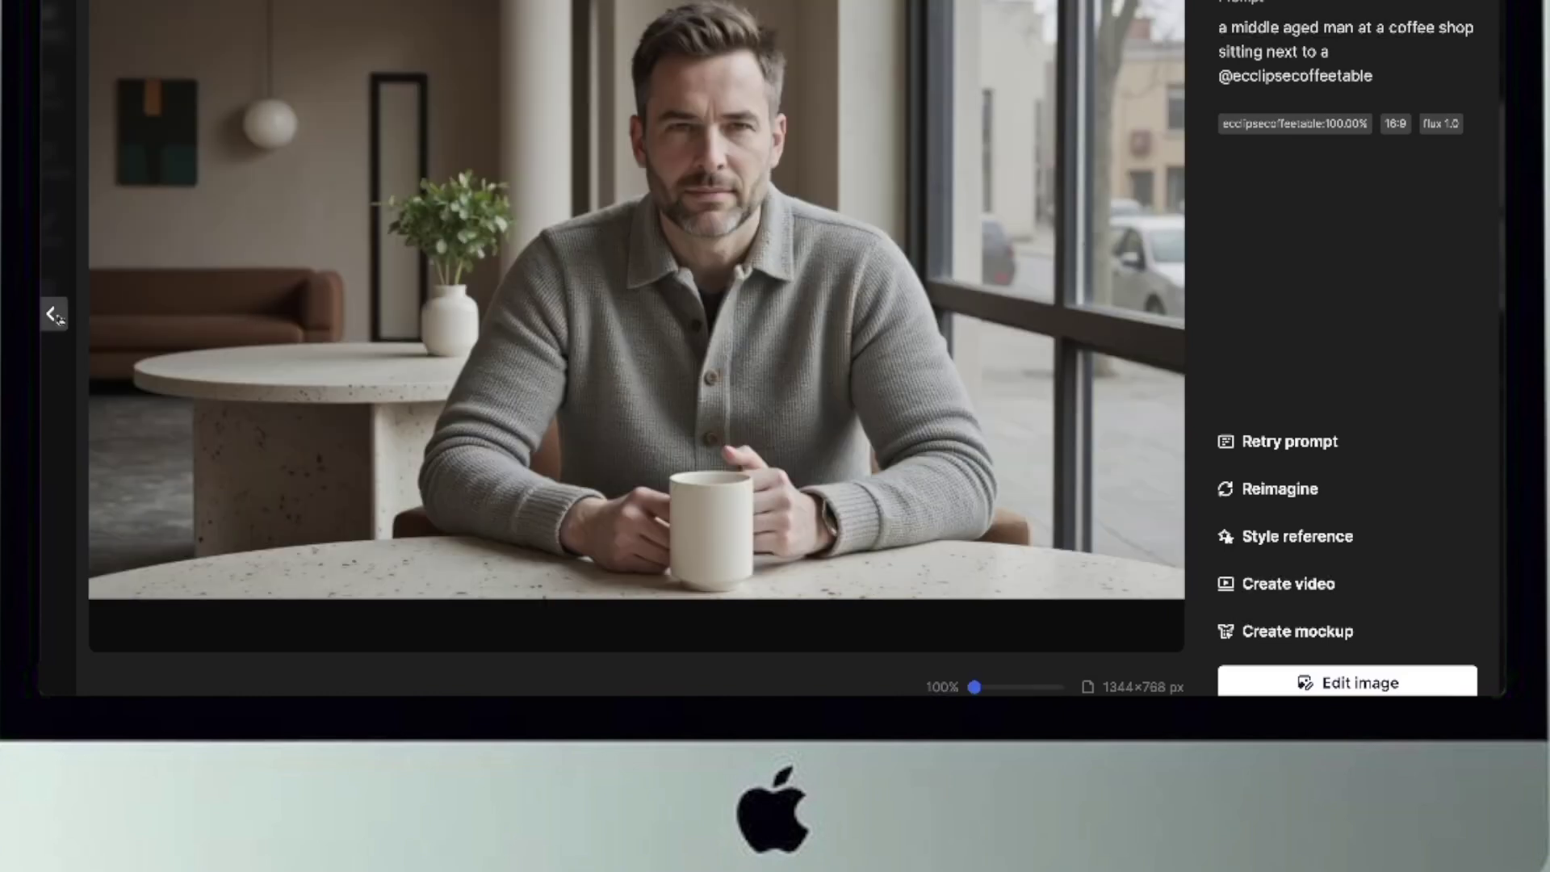
click(53, 314)
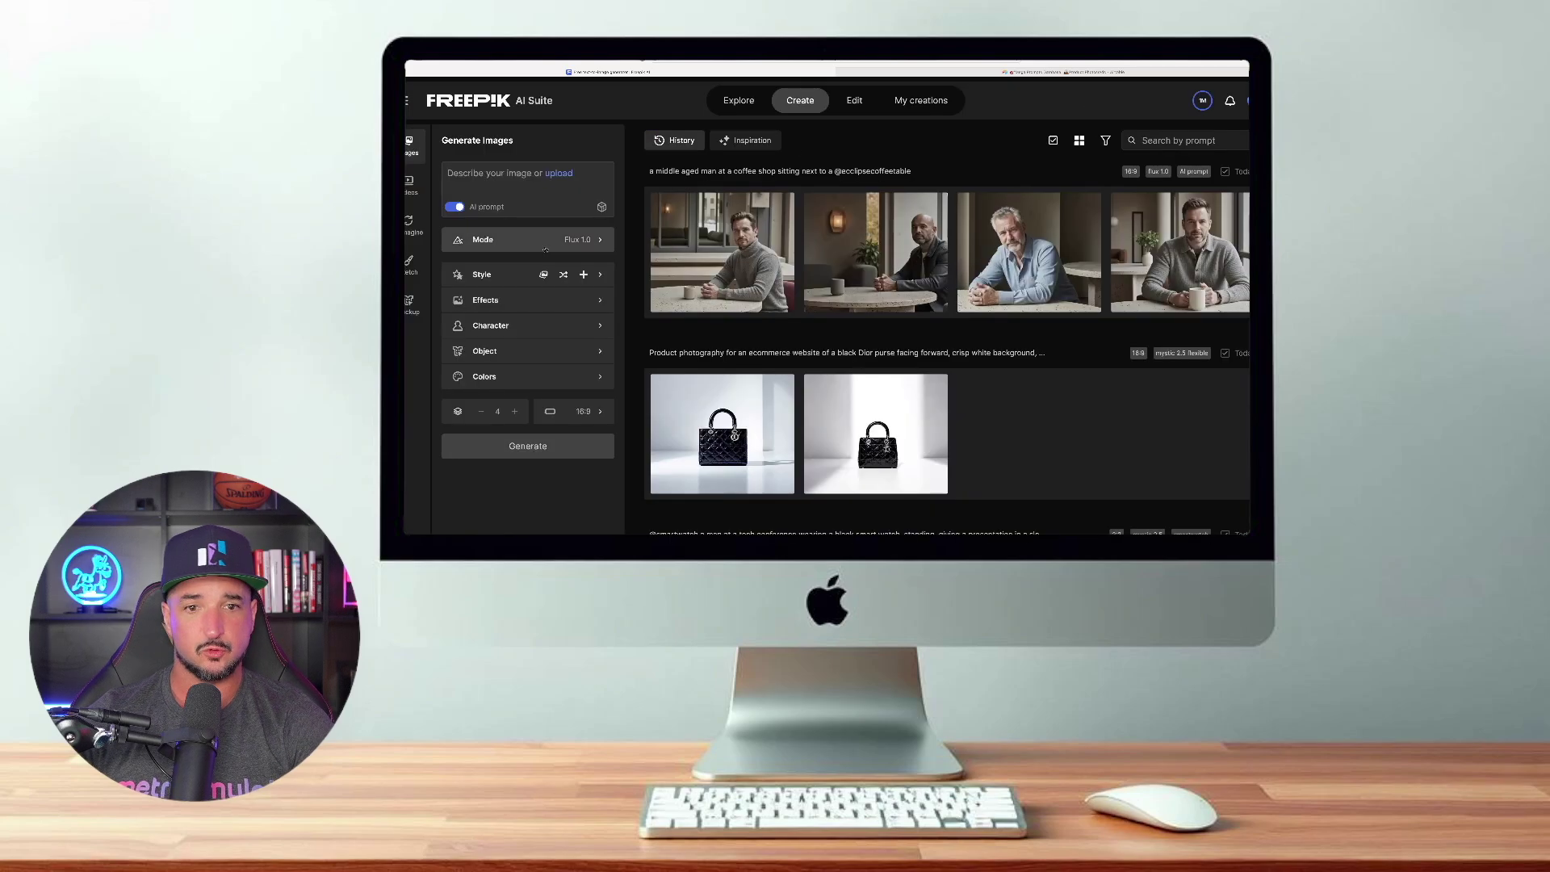
click(532, 207)
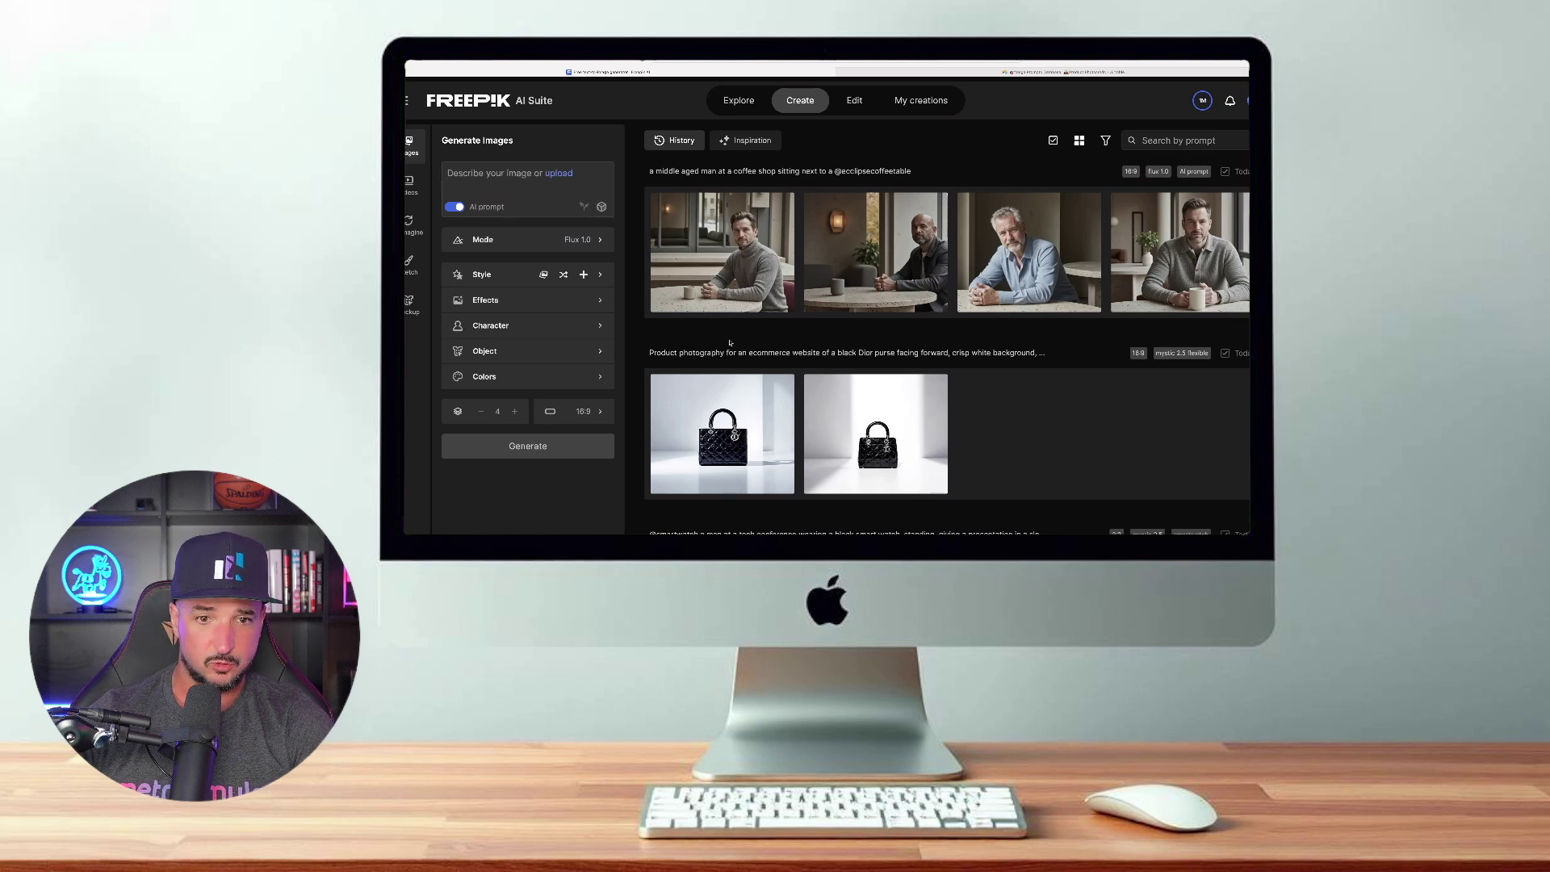
mouse_move(726, 266)
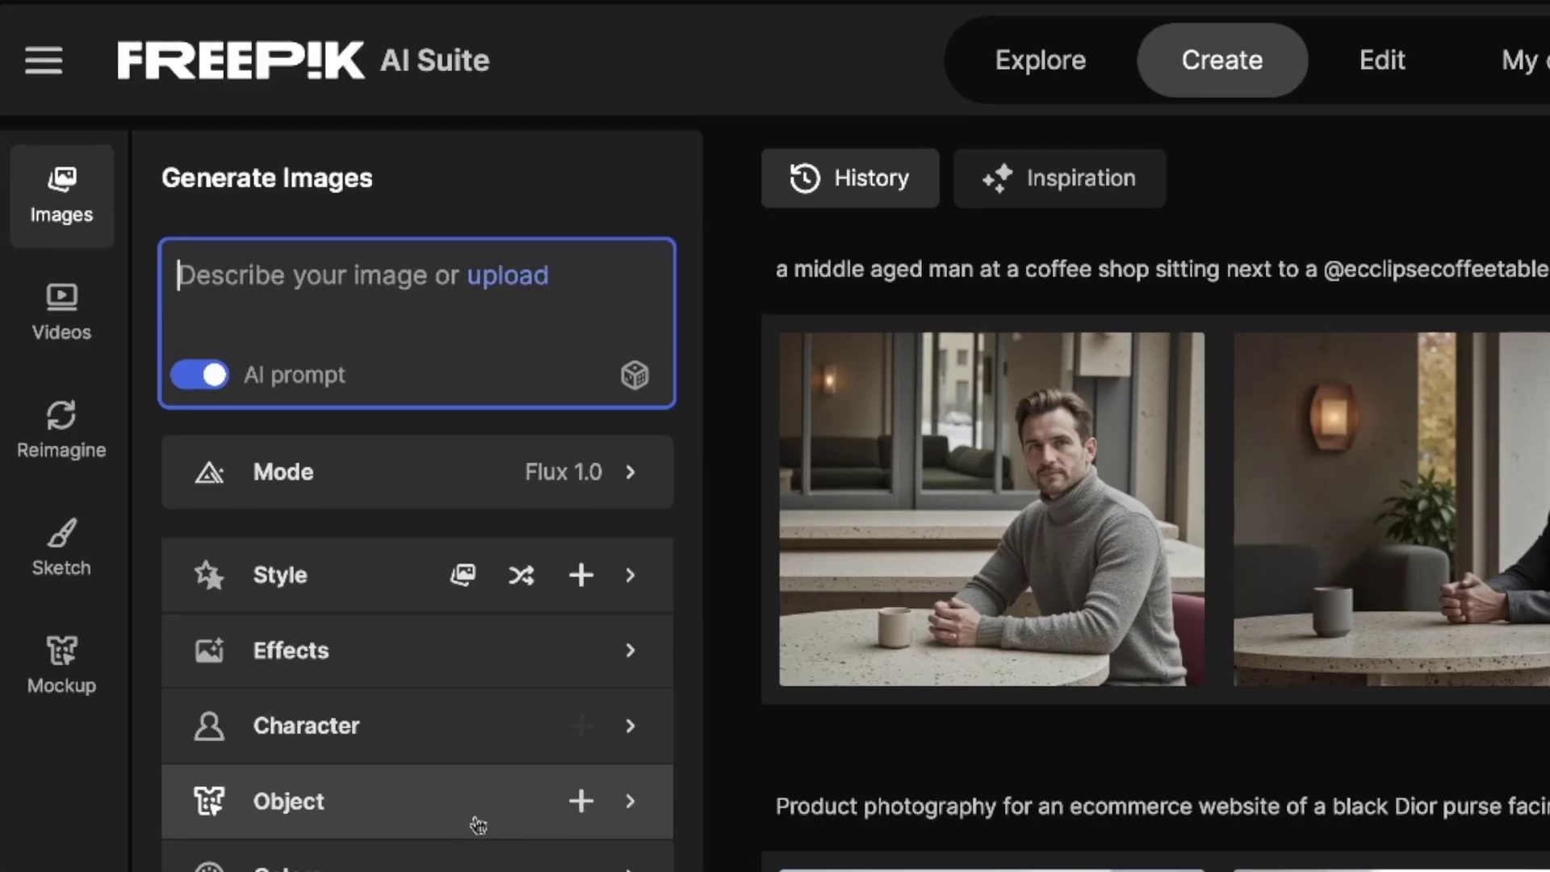
click(626, 807)
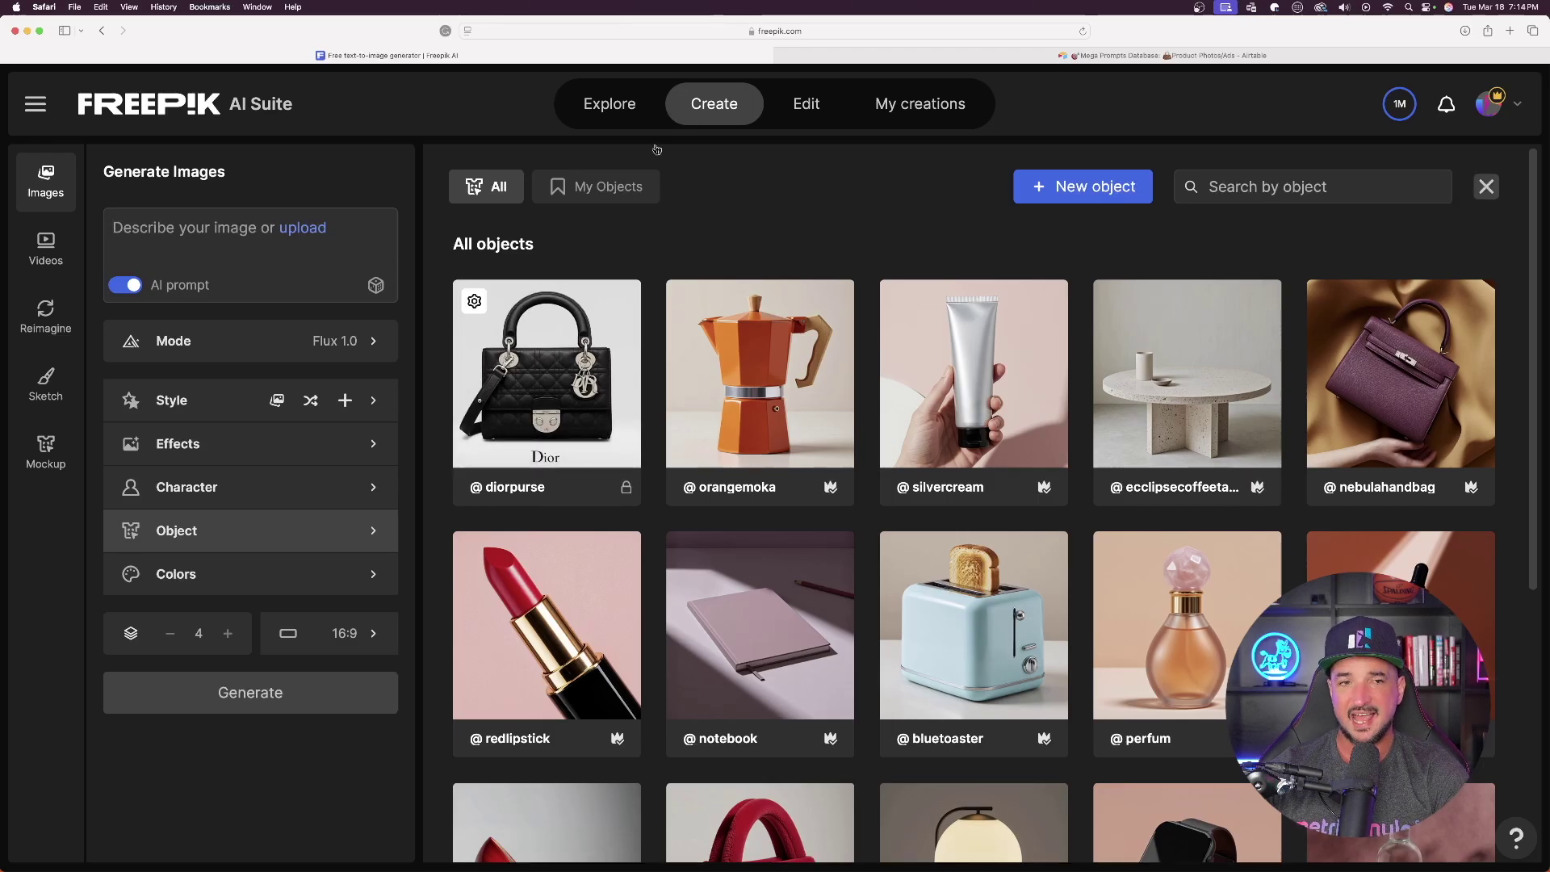
click(1486, 186)
click(185, 228)
text(@d)
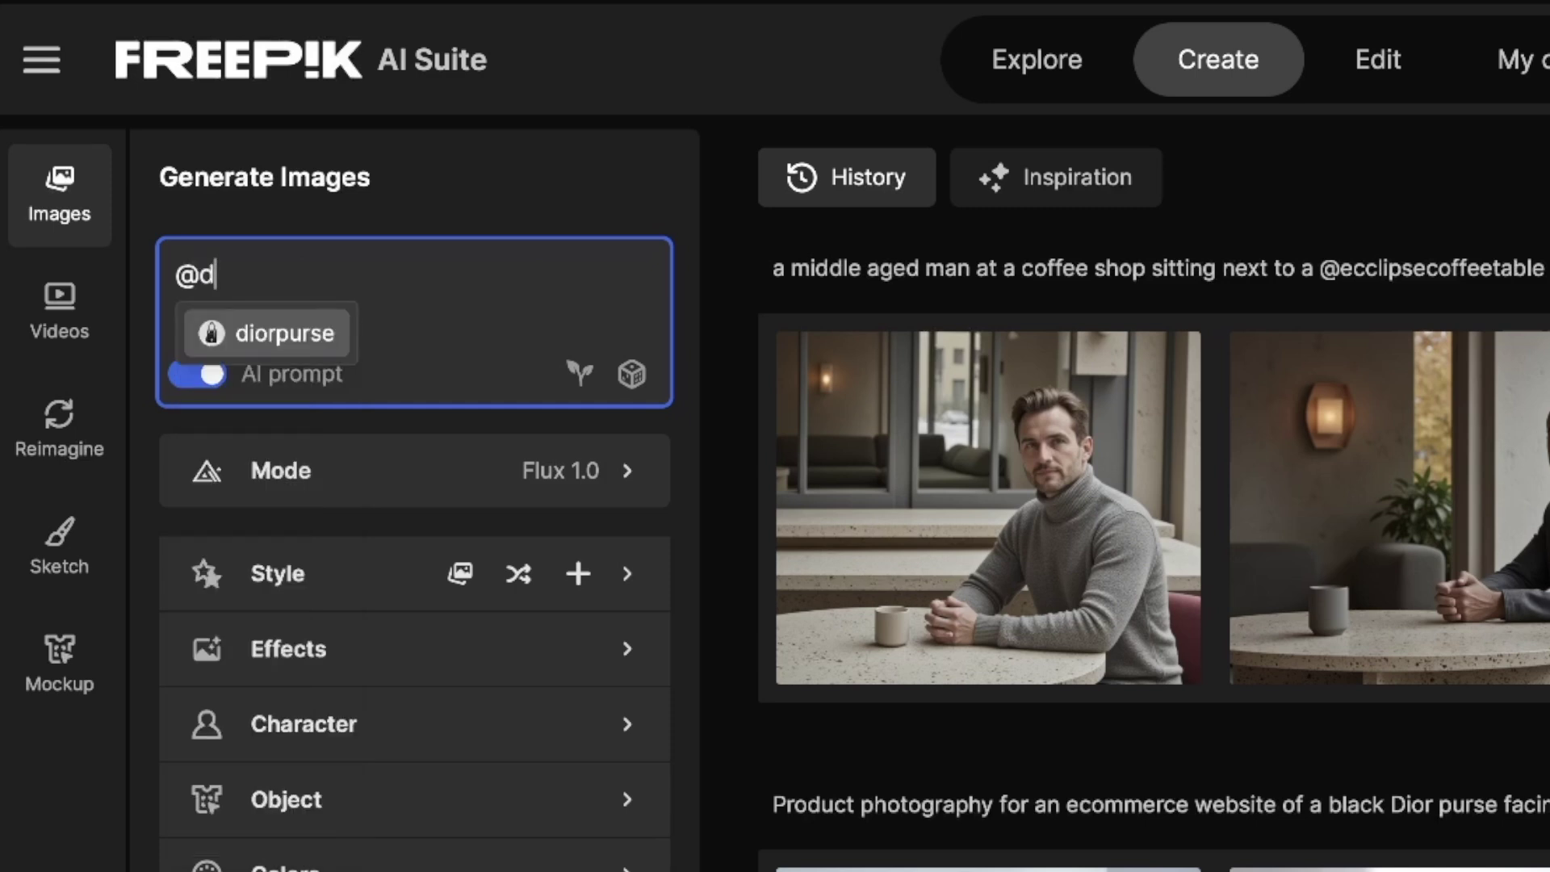
click(281, 334)
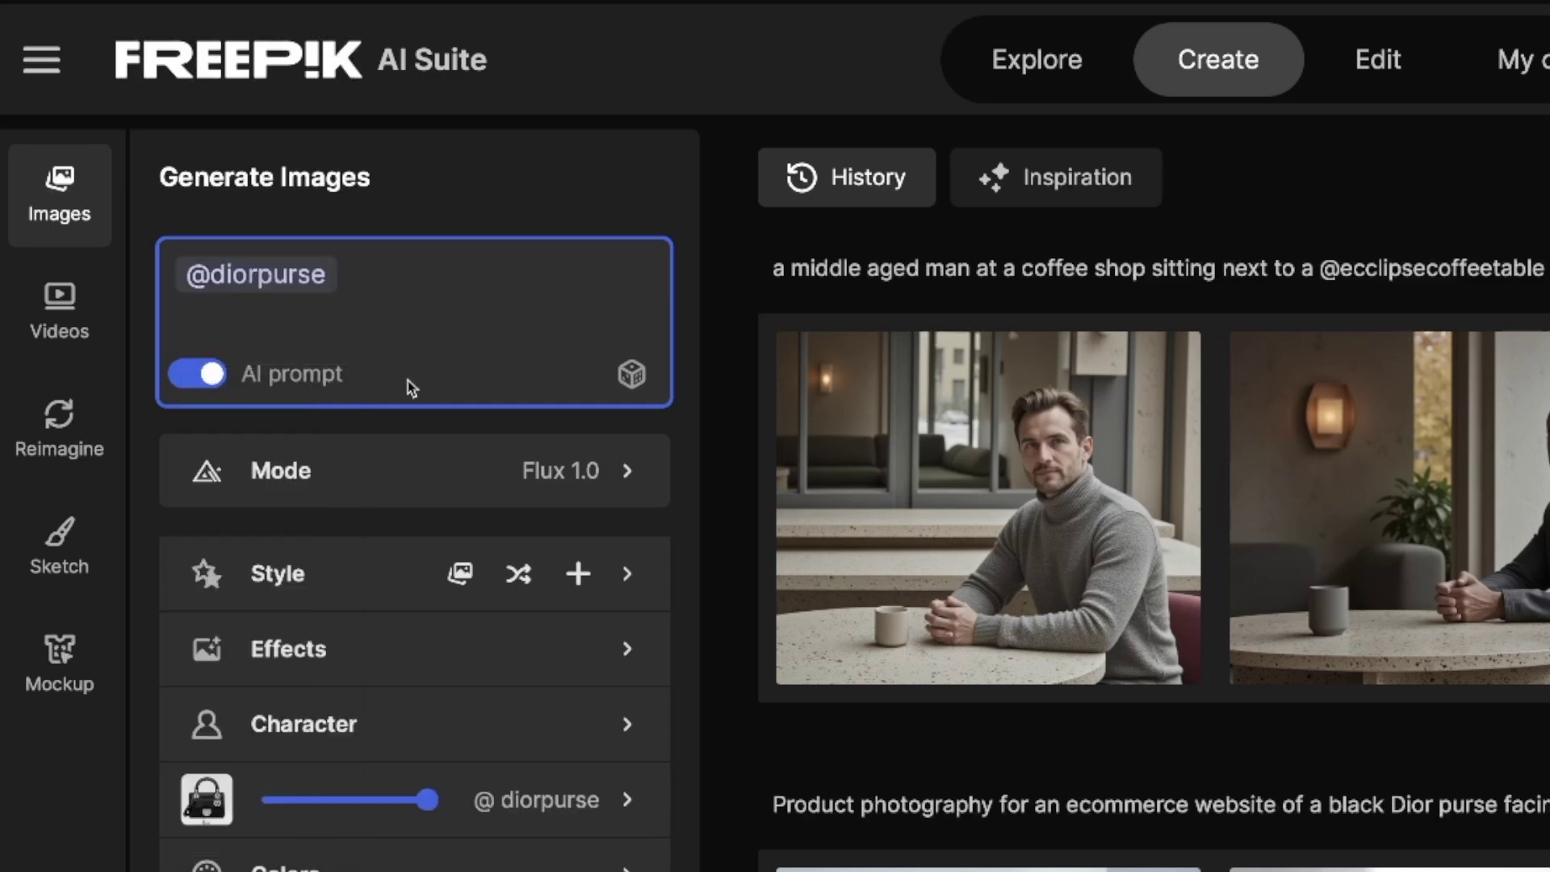
text(Vogue magazine fashion model holding a purse)
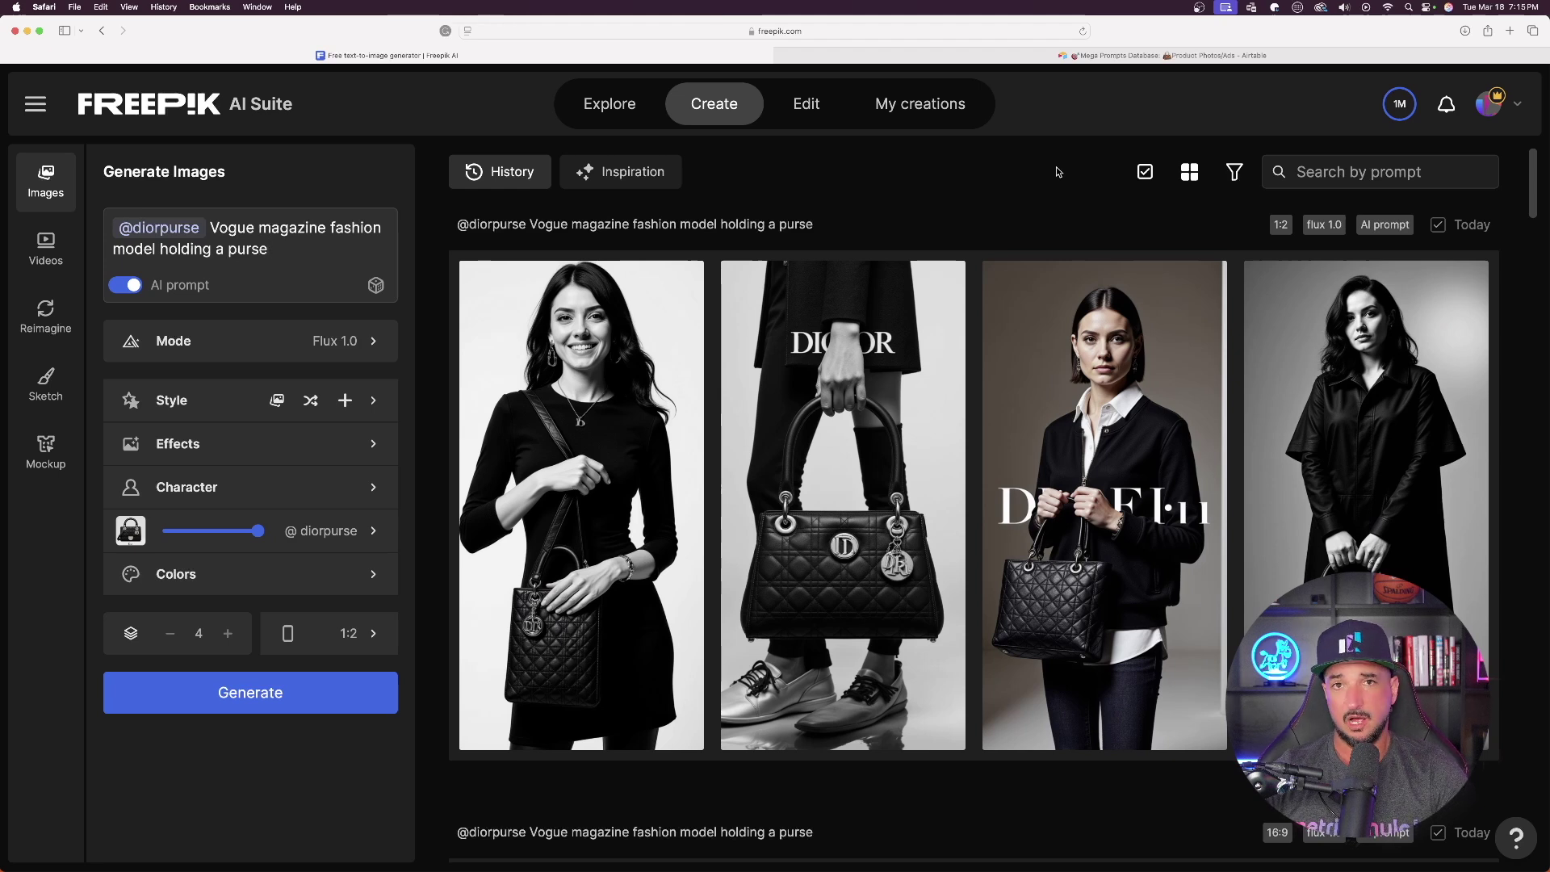
- Browse the diorpurse Vogue results full size, starting from the forest image, then go to the prompts database
scroll(592, 484, down, 5)
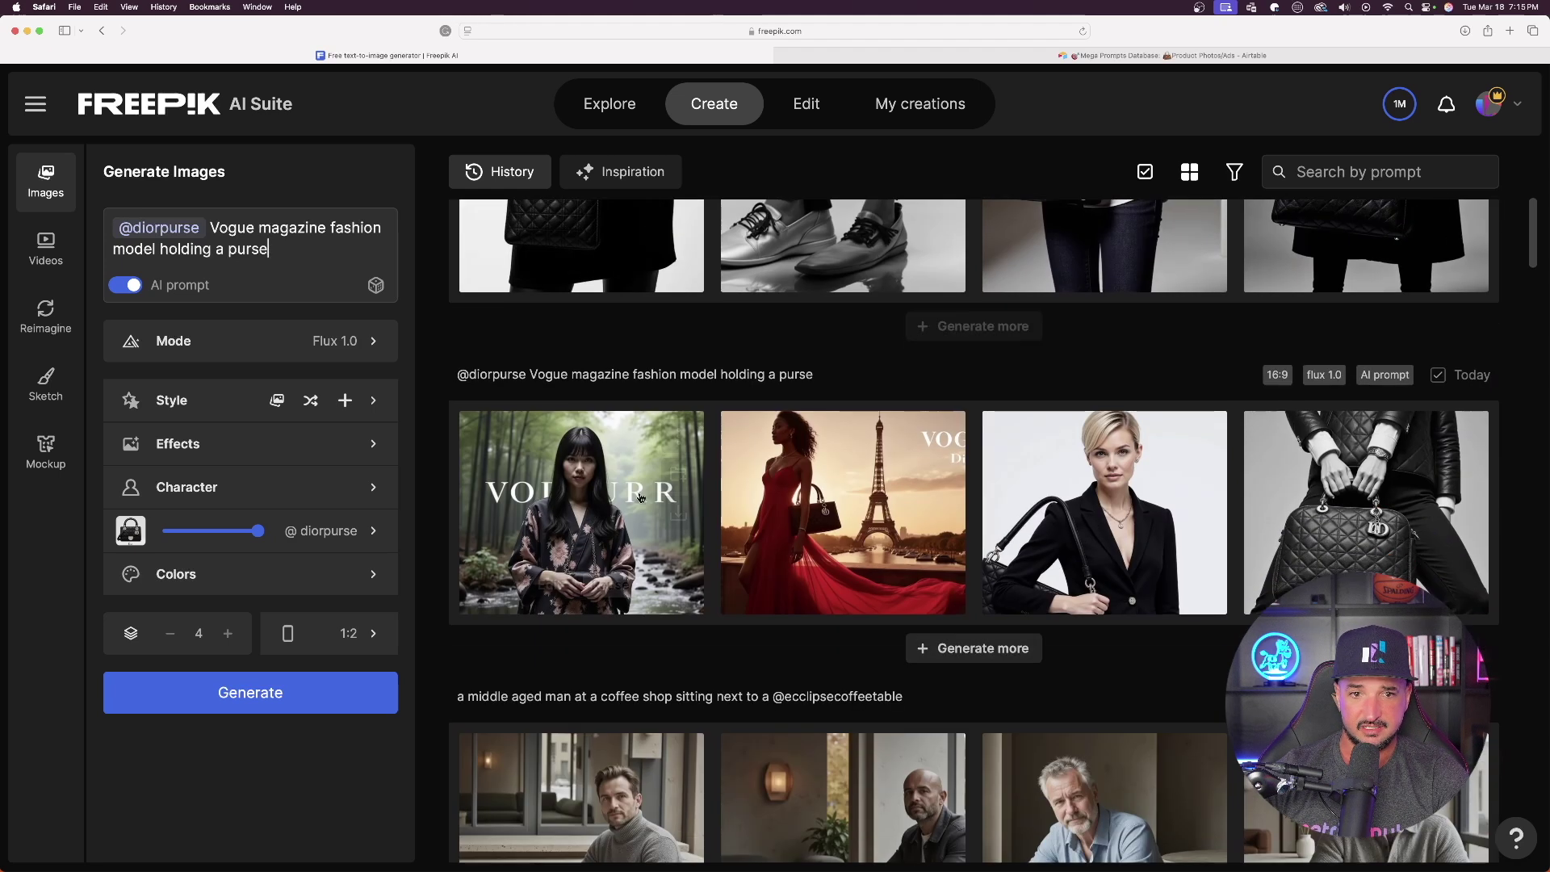
click(1157, 486)
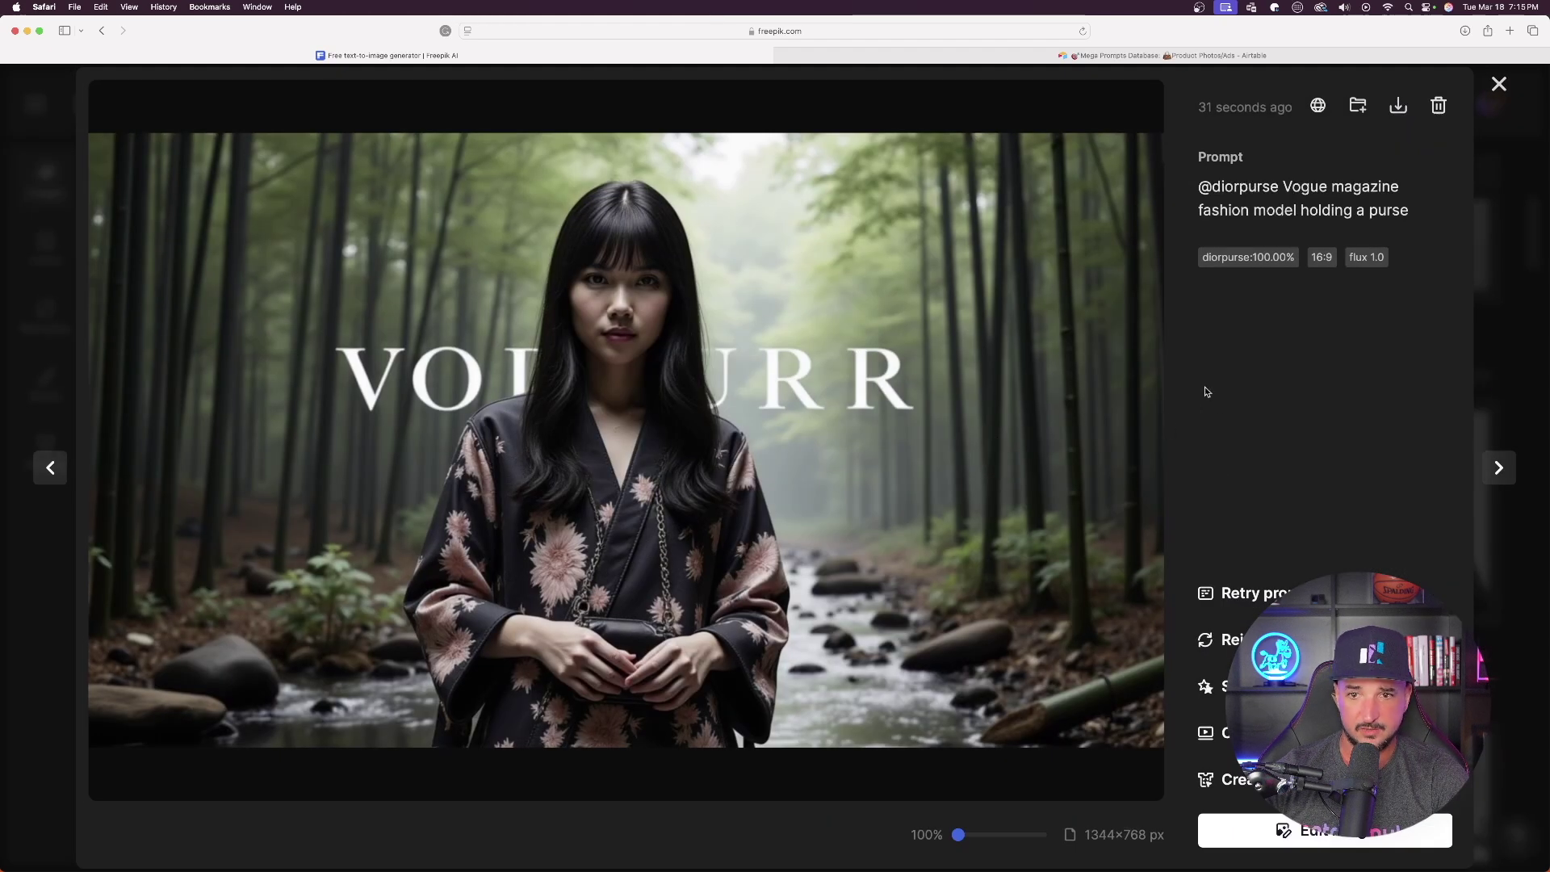
click(1503, 469)
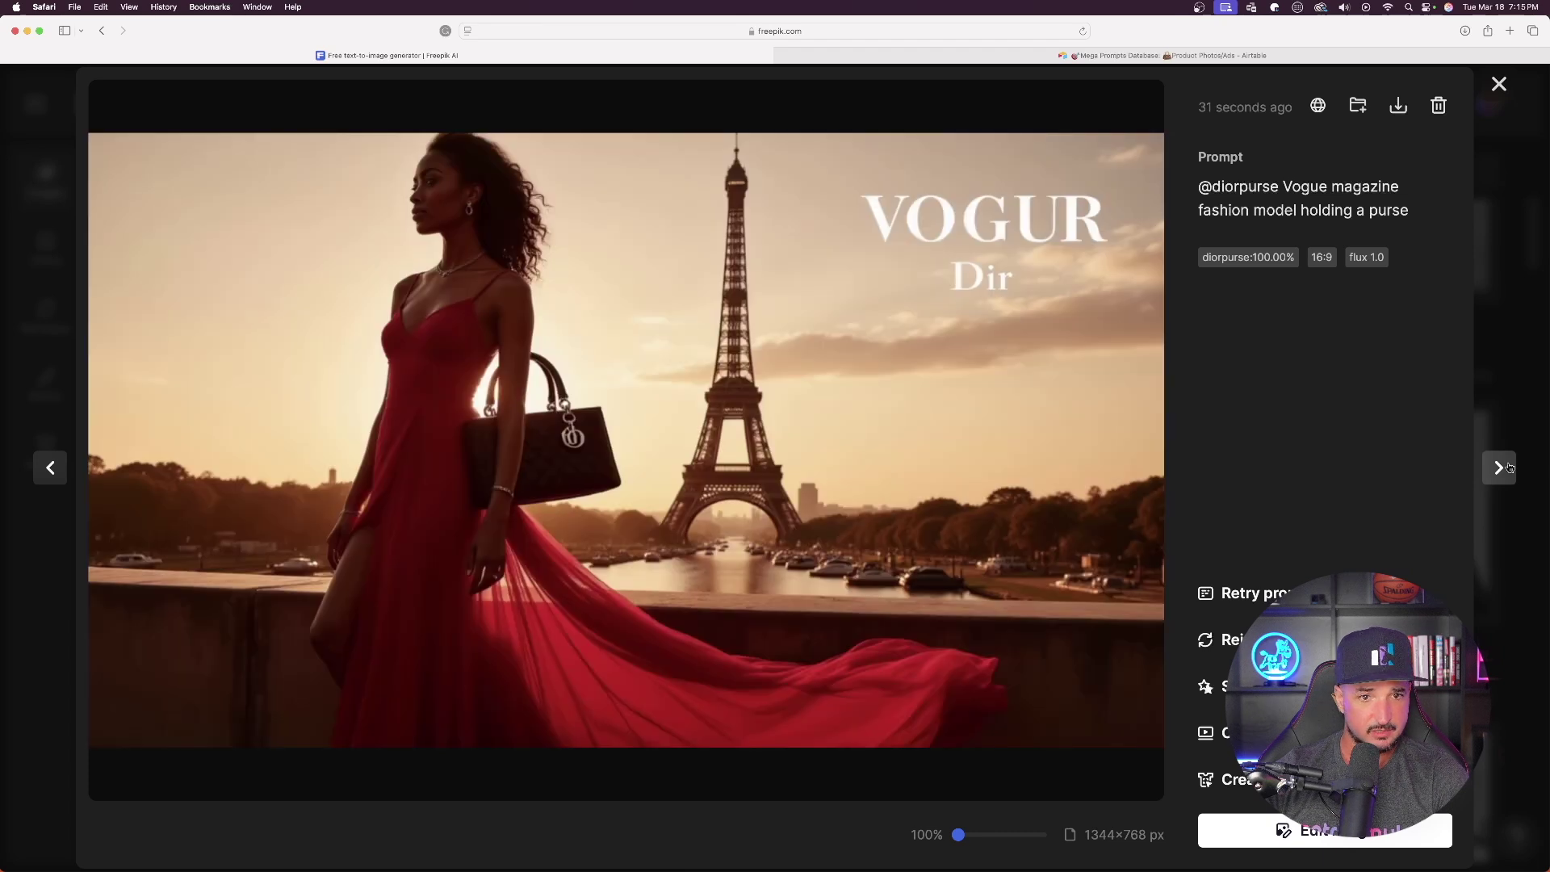
click(1503, 468)
click(1501, 467)
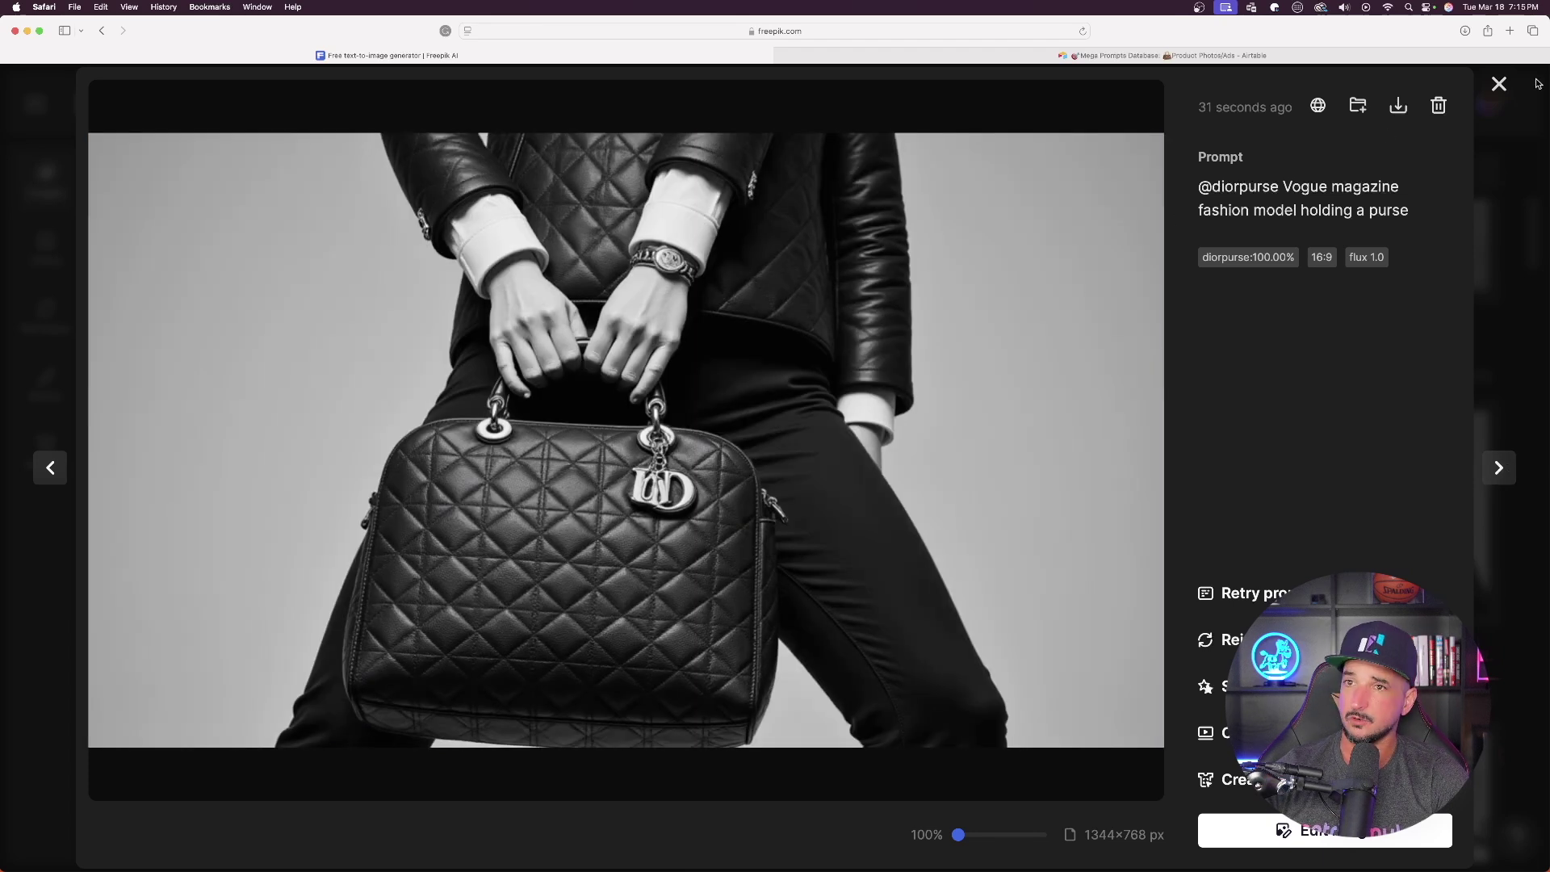
click(1499, 84)
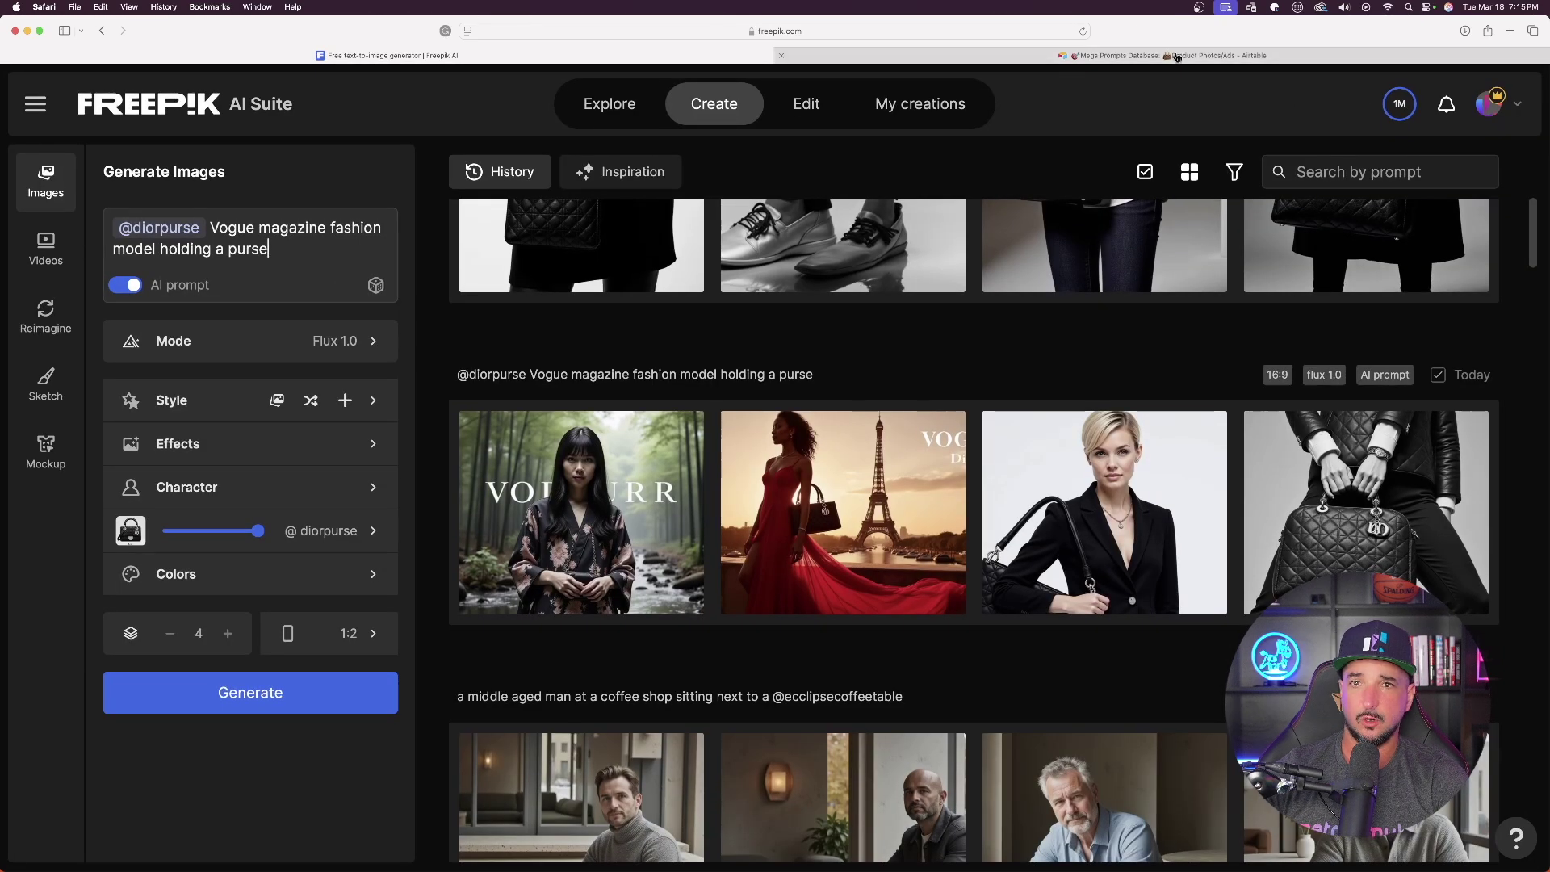
click(1176, 58)
- In Airtable's Freepik prompts table, open a saved prompt record, select its prompt text, then close it
click(151, 142)
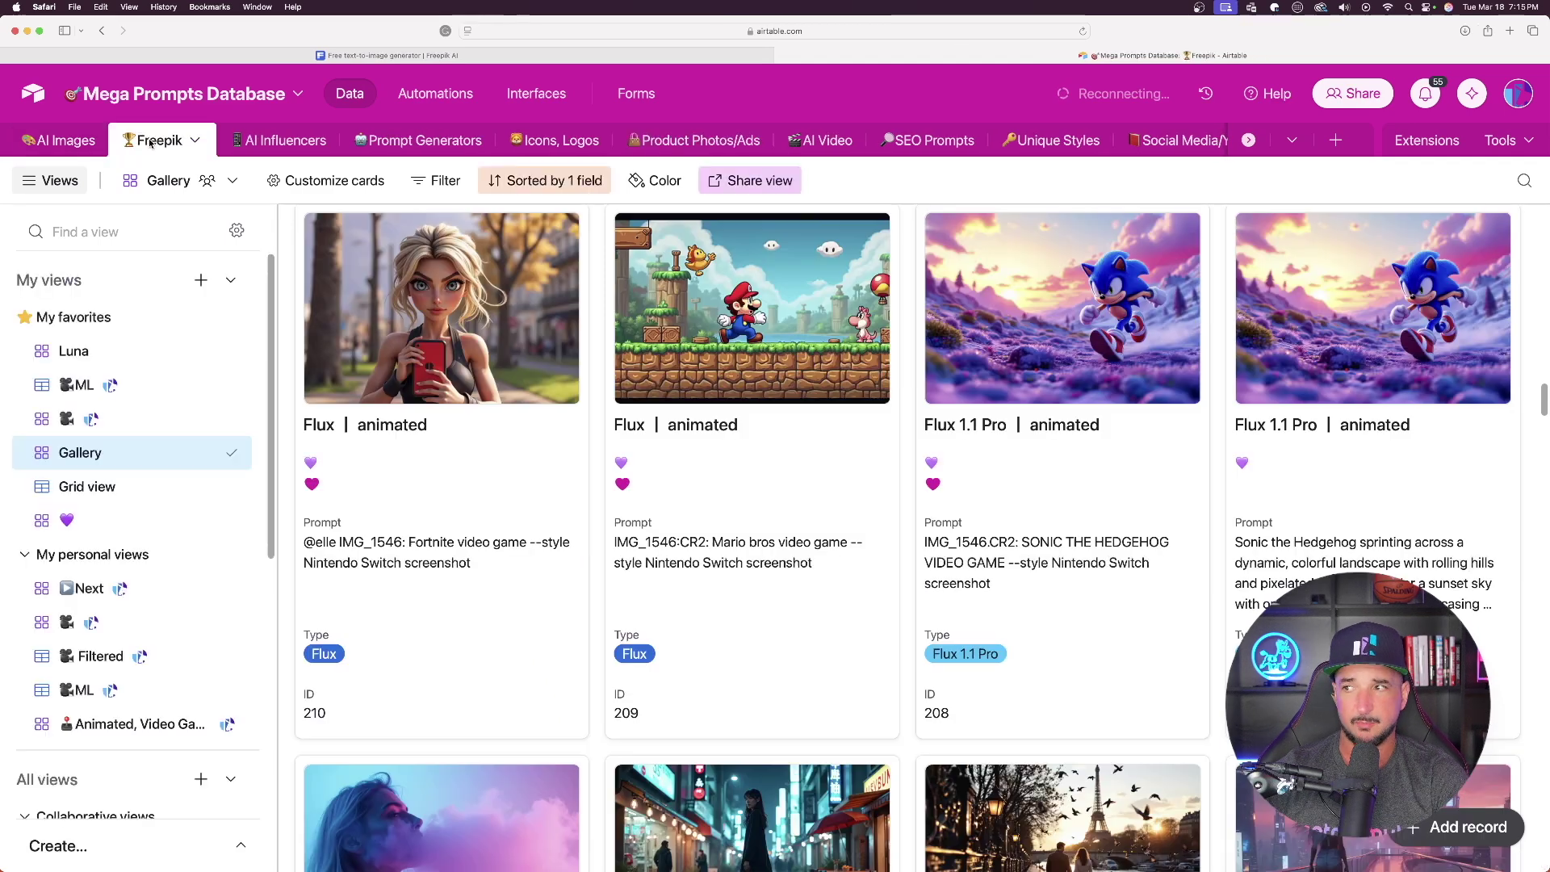
scroll(944, 338, up, 10)
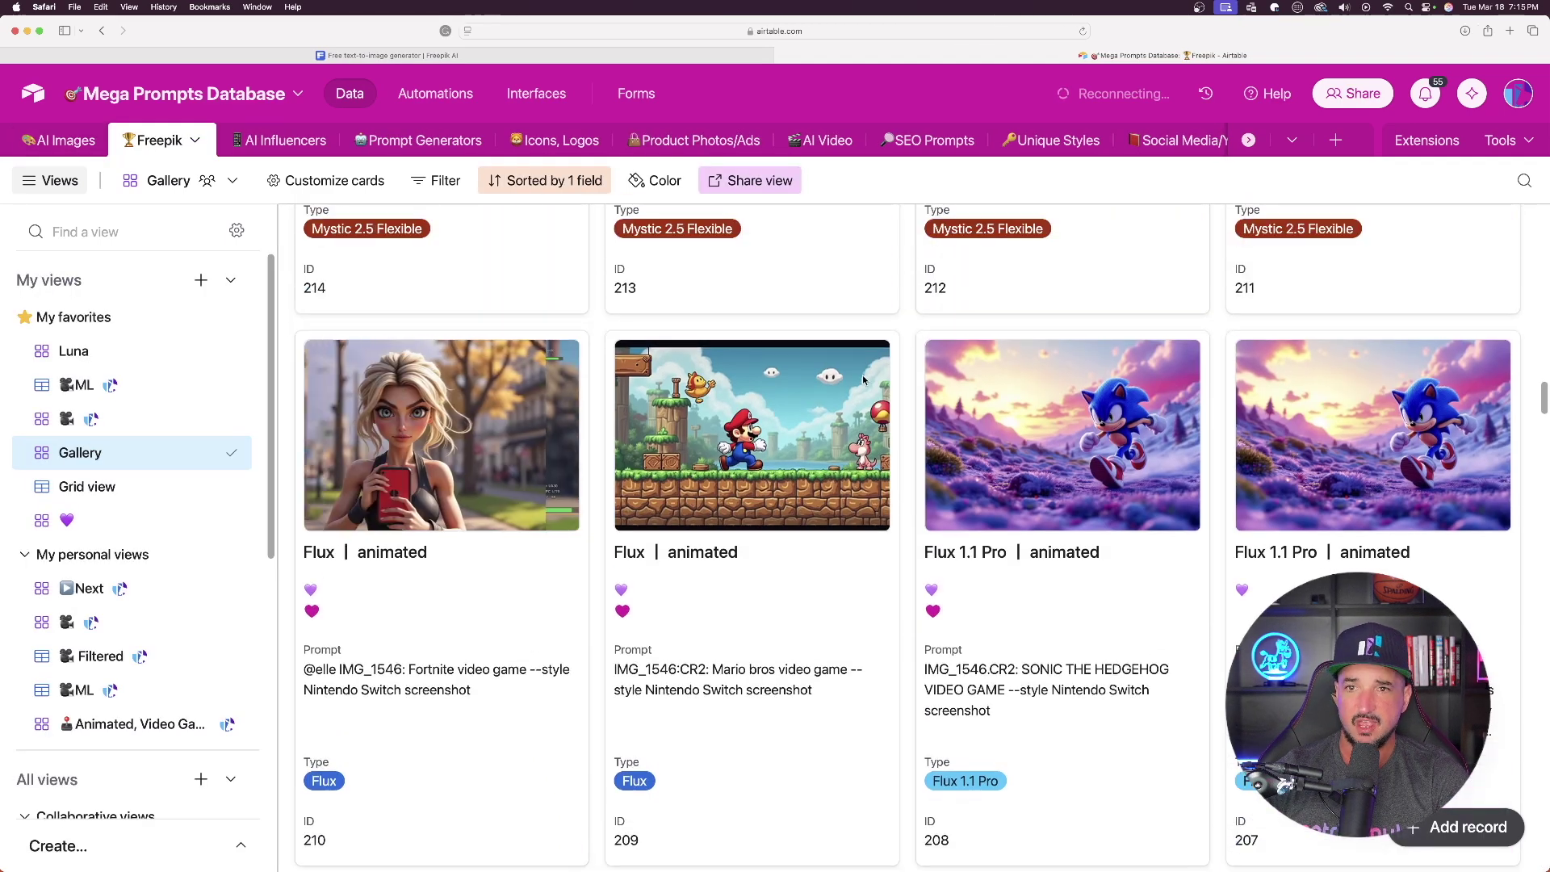
scroll(945, 337, up, 15)
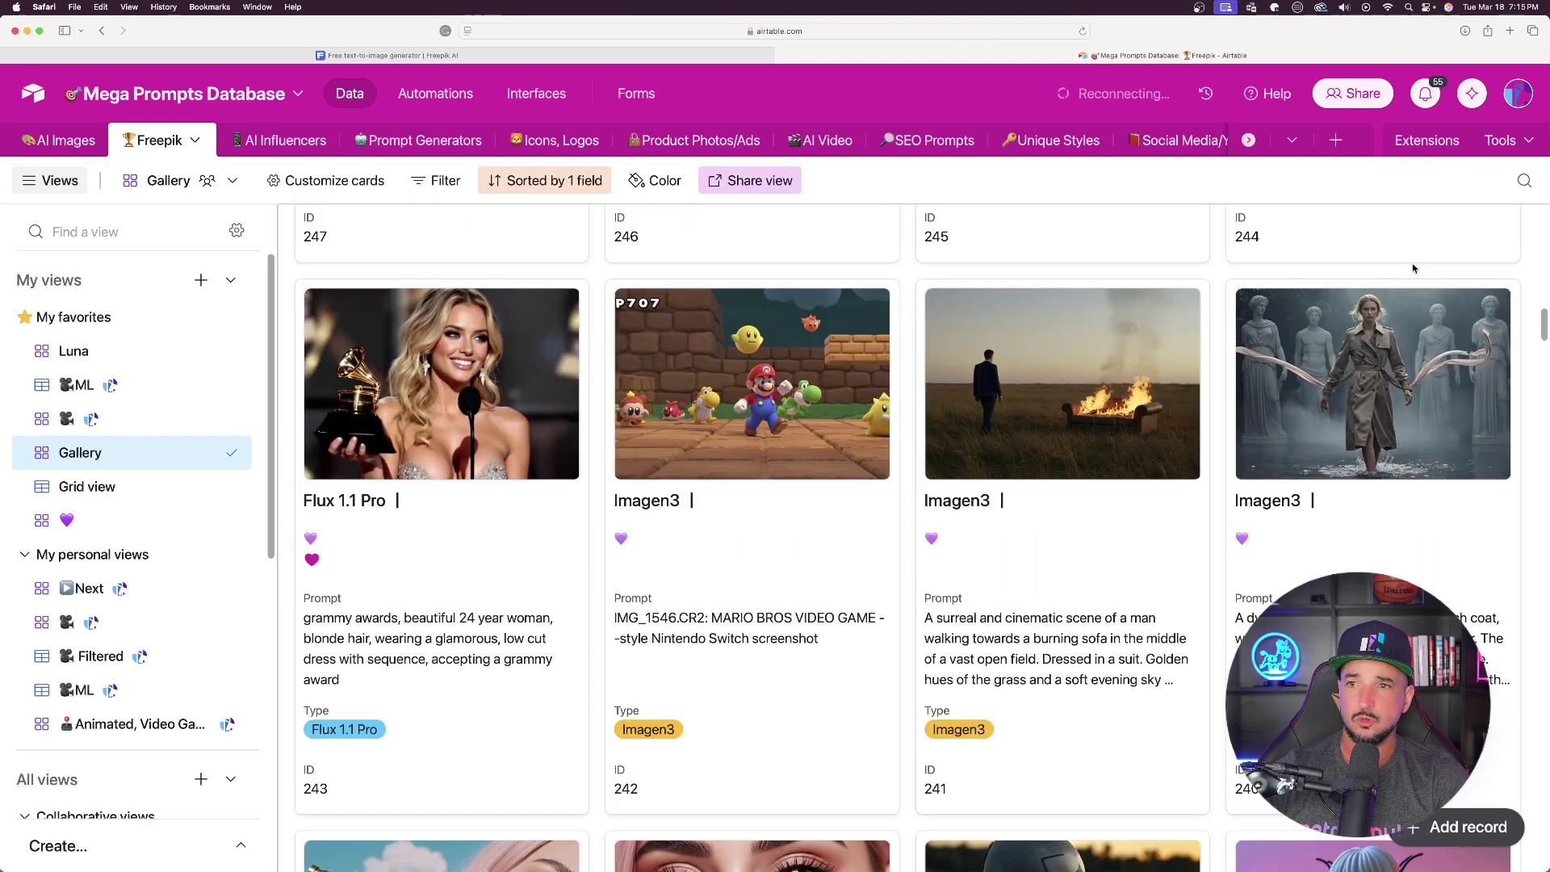
drag(1543, 330, 1543, 222)
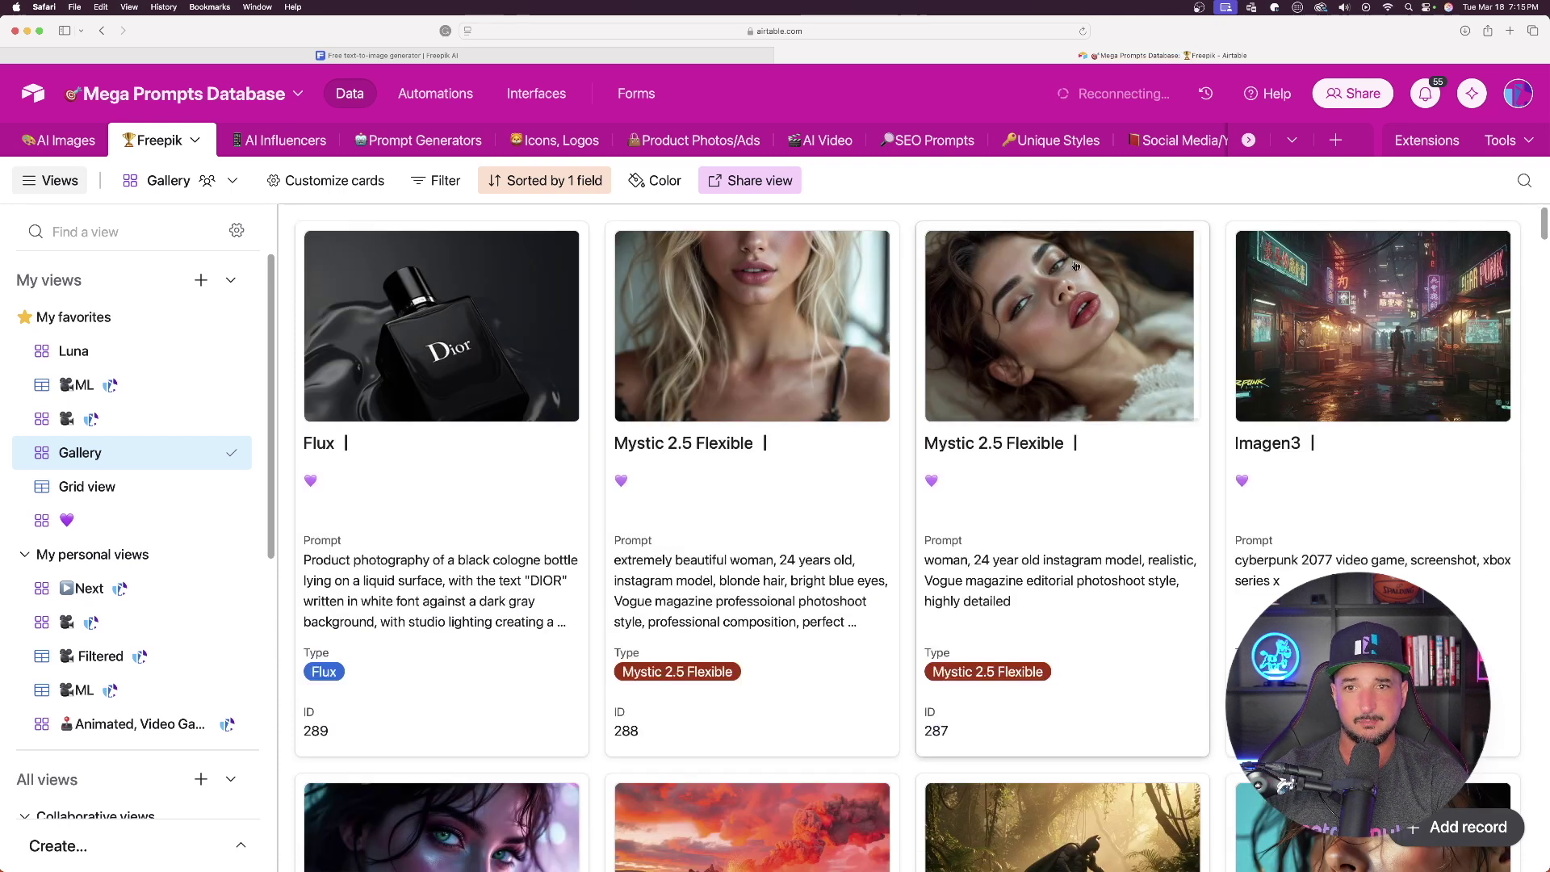
click(934, 438)
triple_click(722, 428)
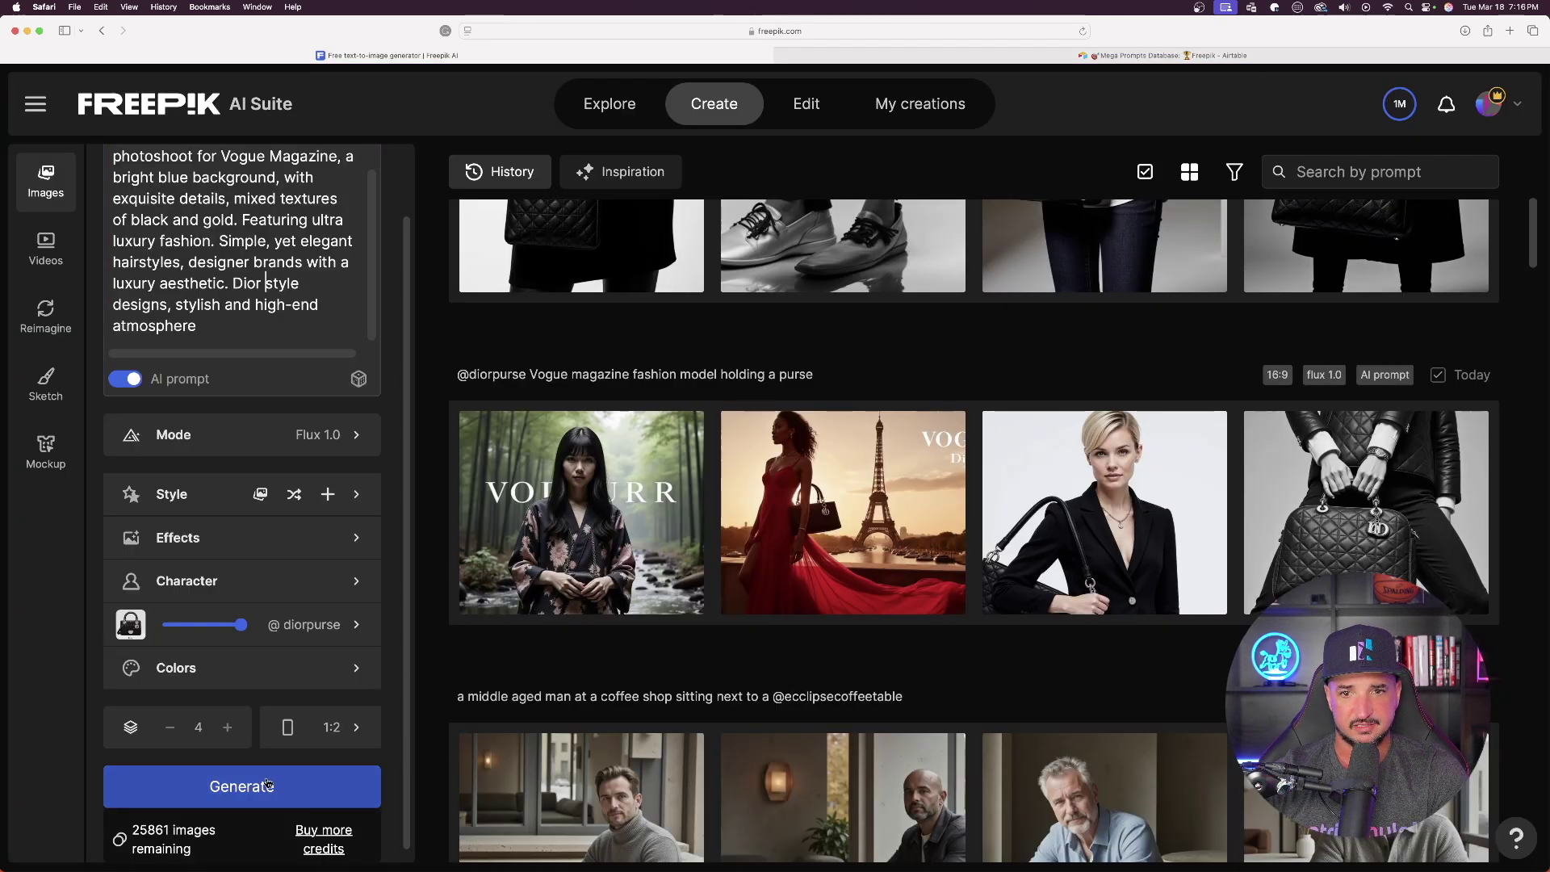
click(1149, 55)
click(1170, 181)
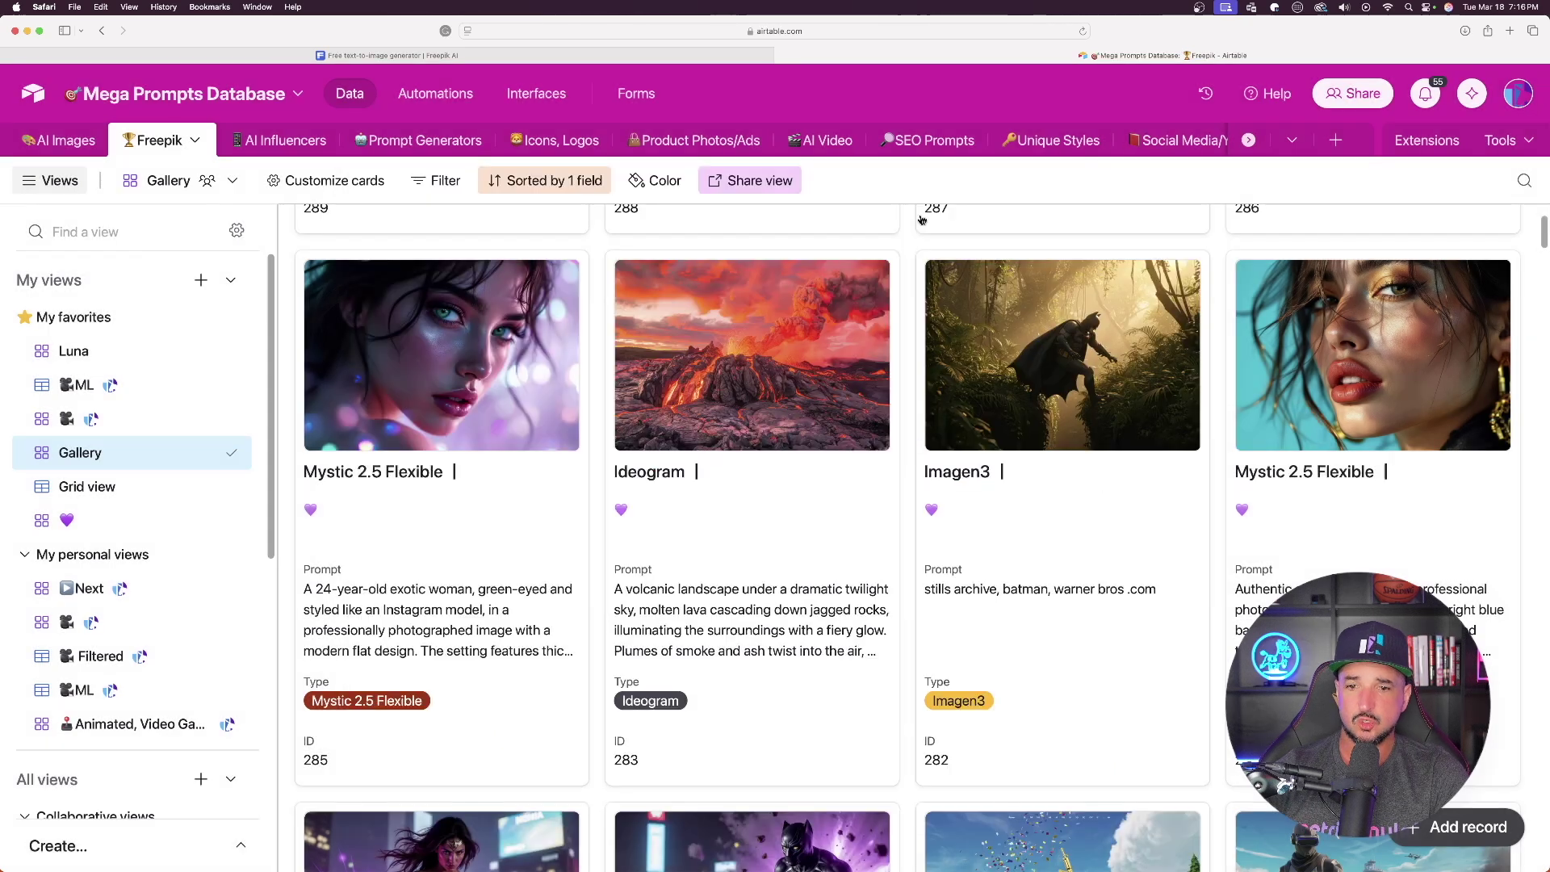
- Open Mystic person record 276 and select its Full body shot prompt
scroll(764, 415, down, 6)
scroll(763, 412, down, 14)
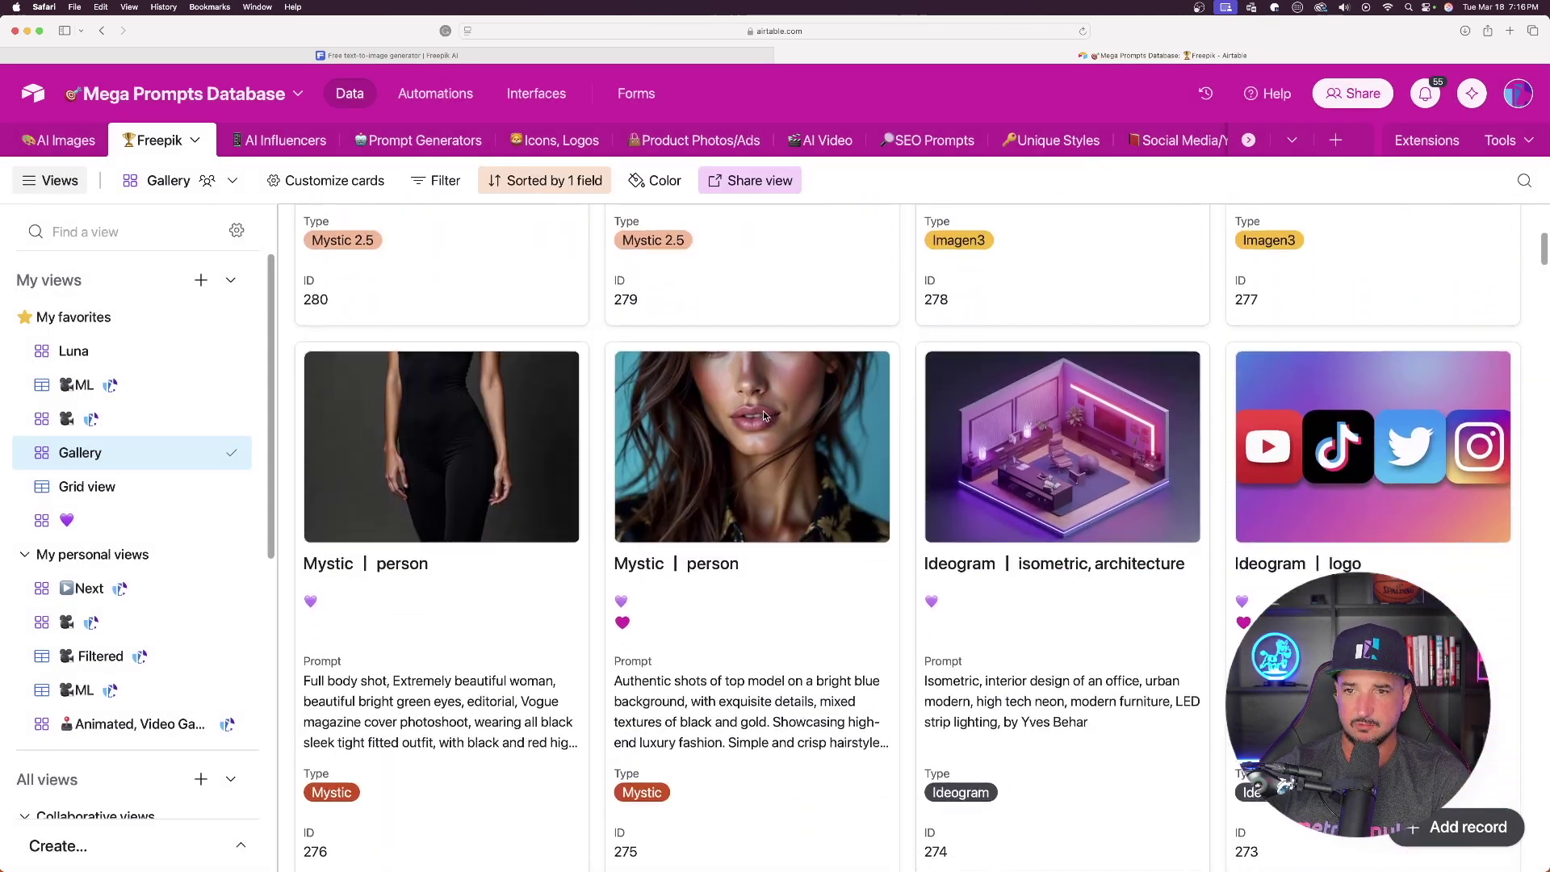
scroll(767, 367, up, 12)
scroll(752, 375, up, 2)
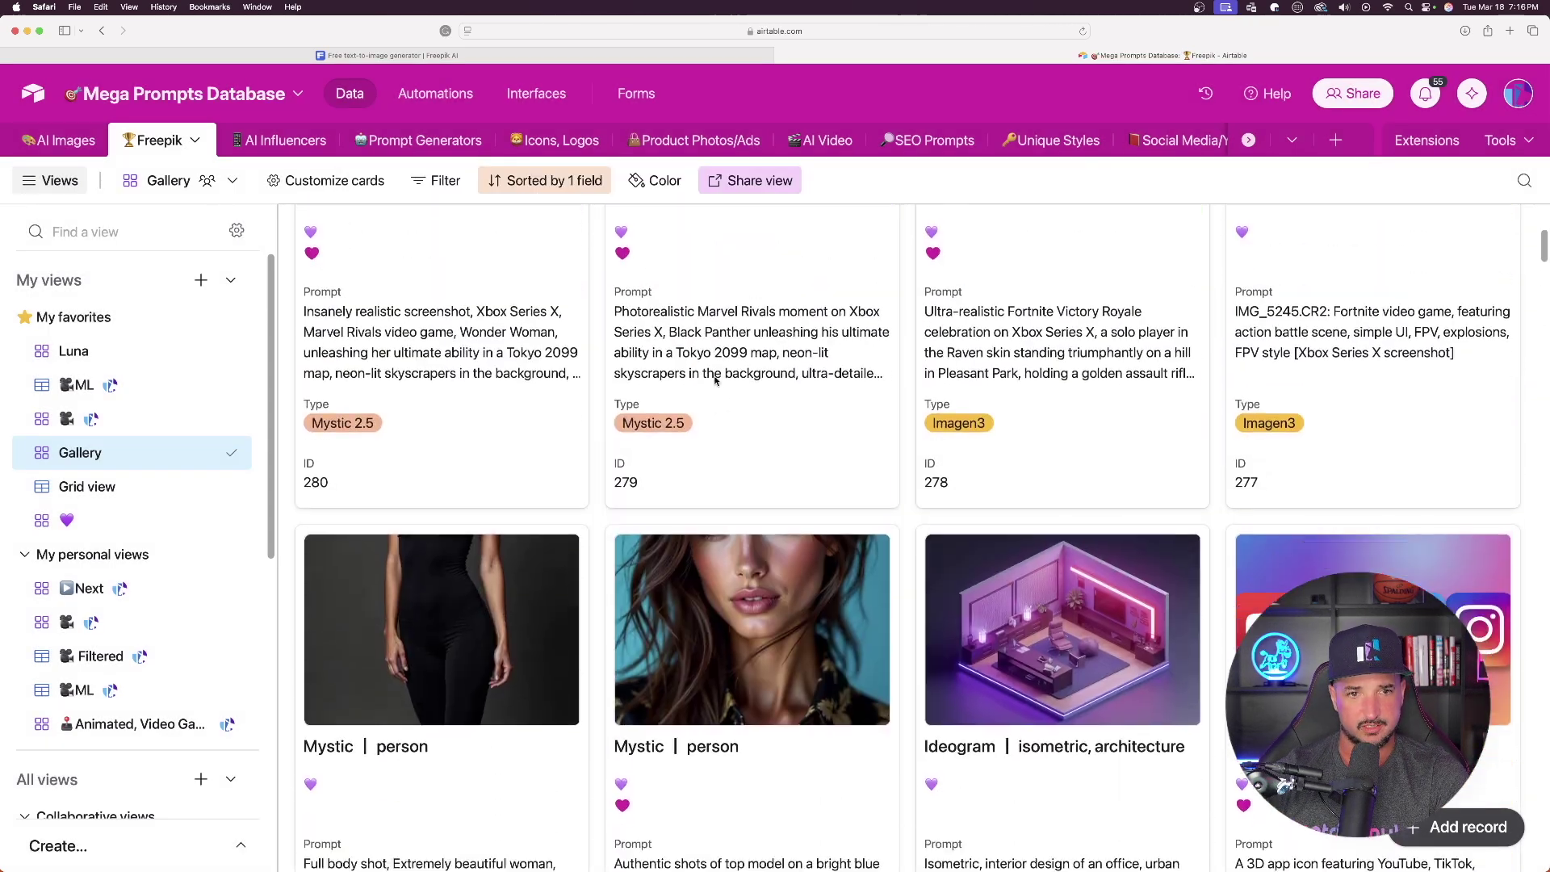
scroll(752, 375, down, 5)
click(455, 560)
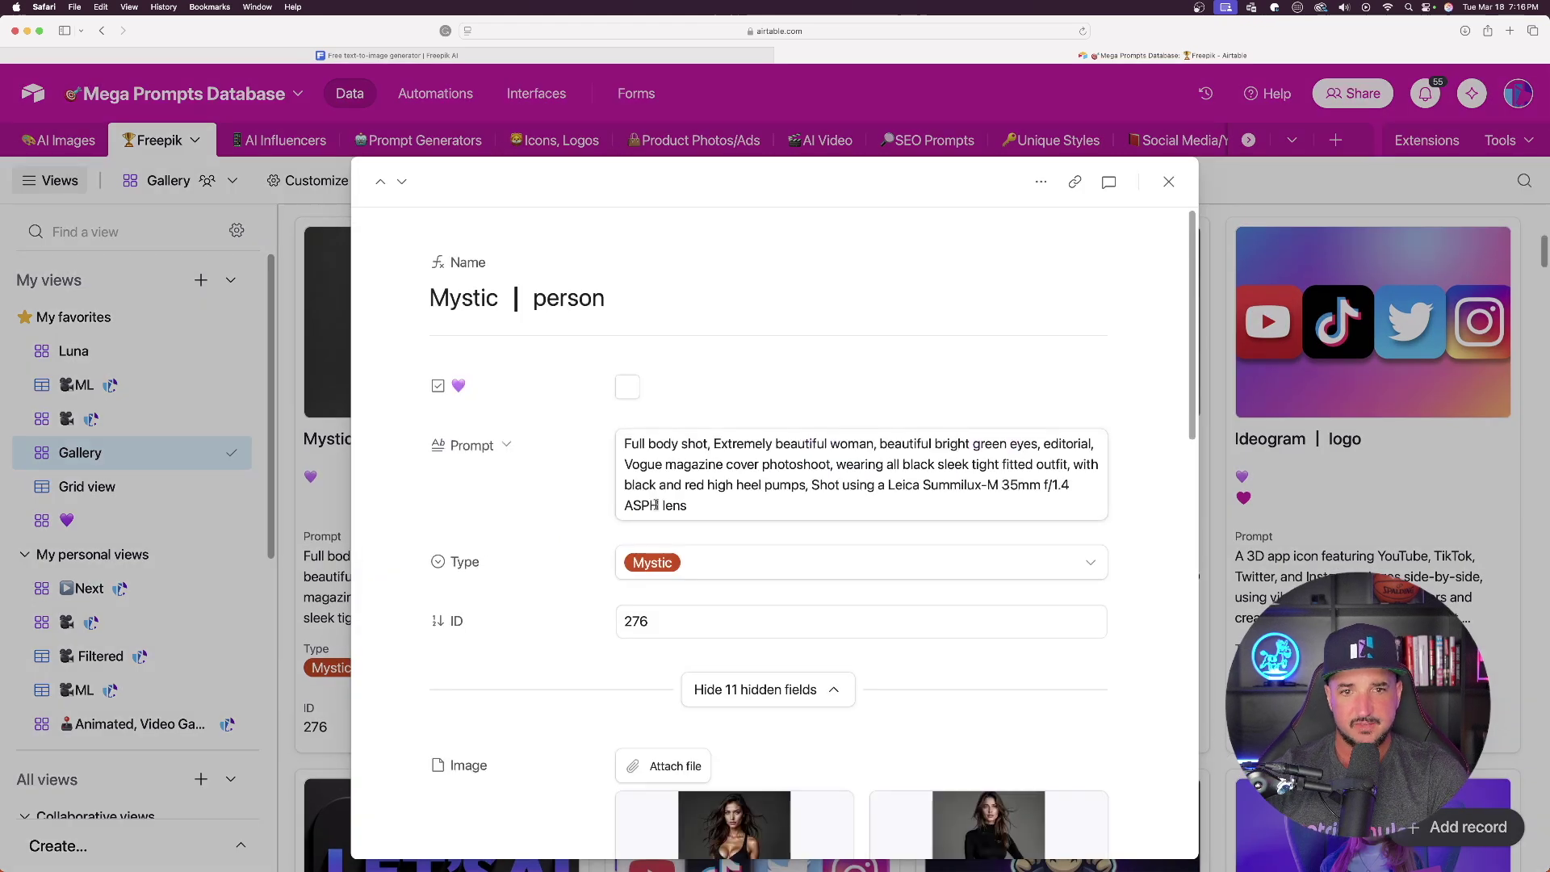
click(723, 509)
drag(703, 506, 610, 441)
key(super+c)
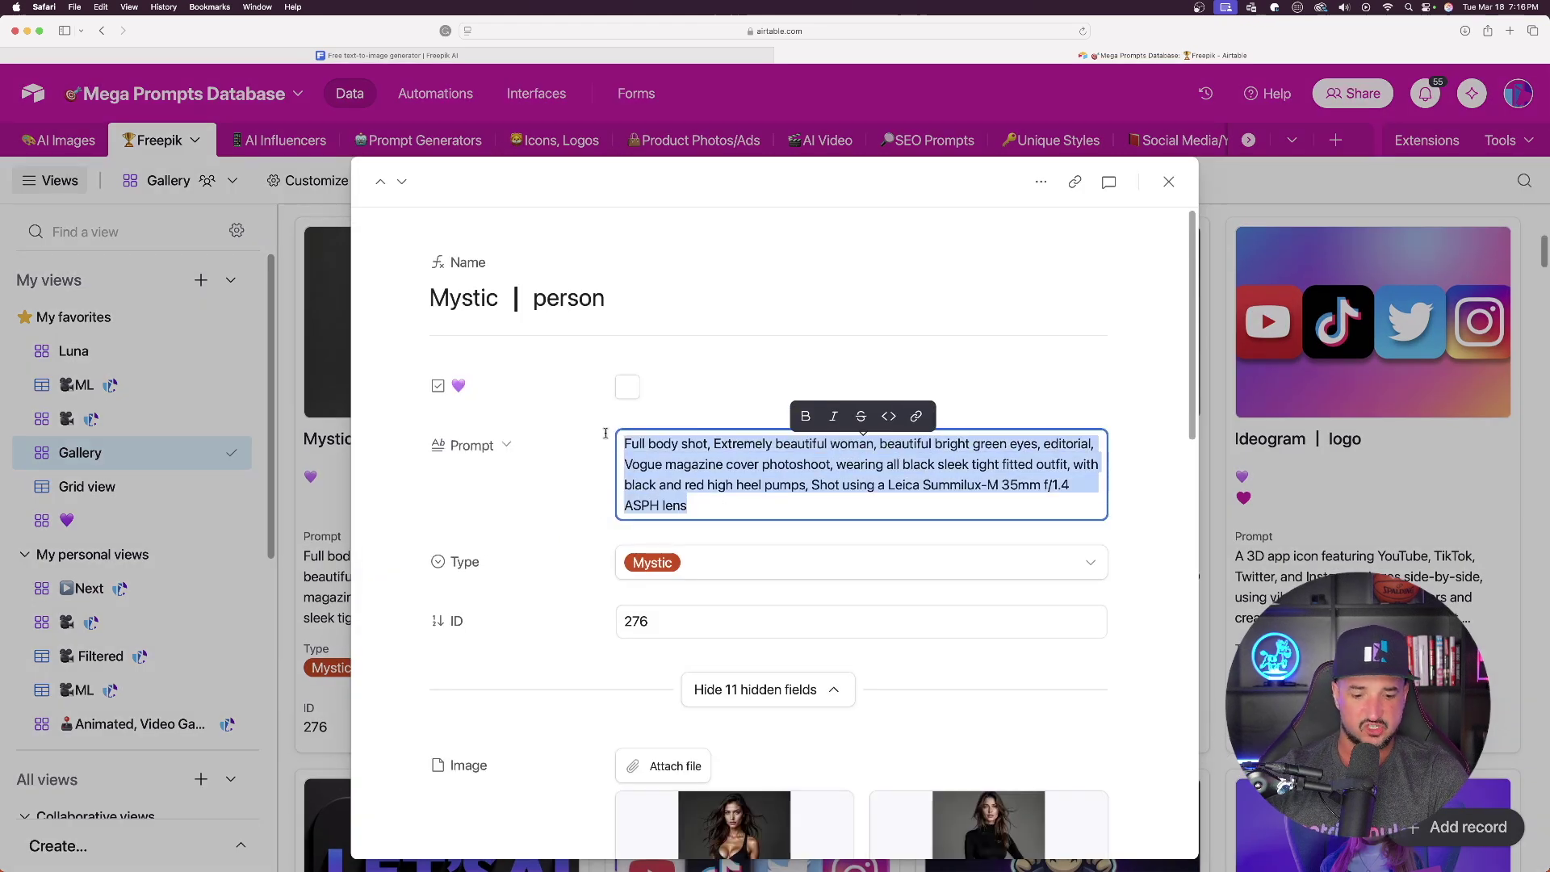
- Preview record 276's three attached images, then return to the Freepik image generator
scroll(686, 452, down, 5)
click(734, 484)
click(1162, 459)
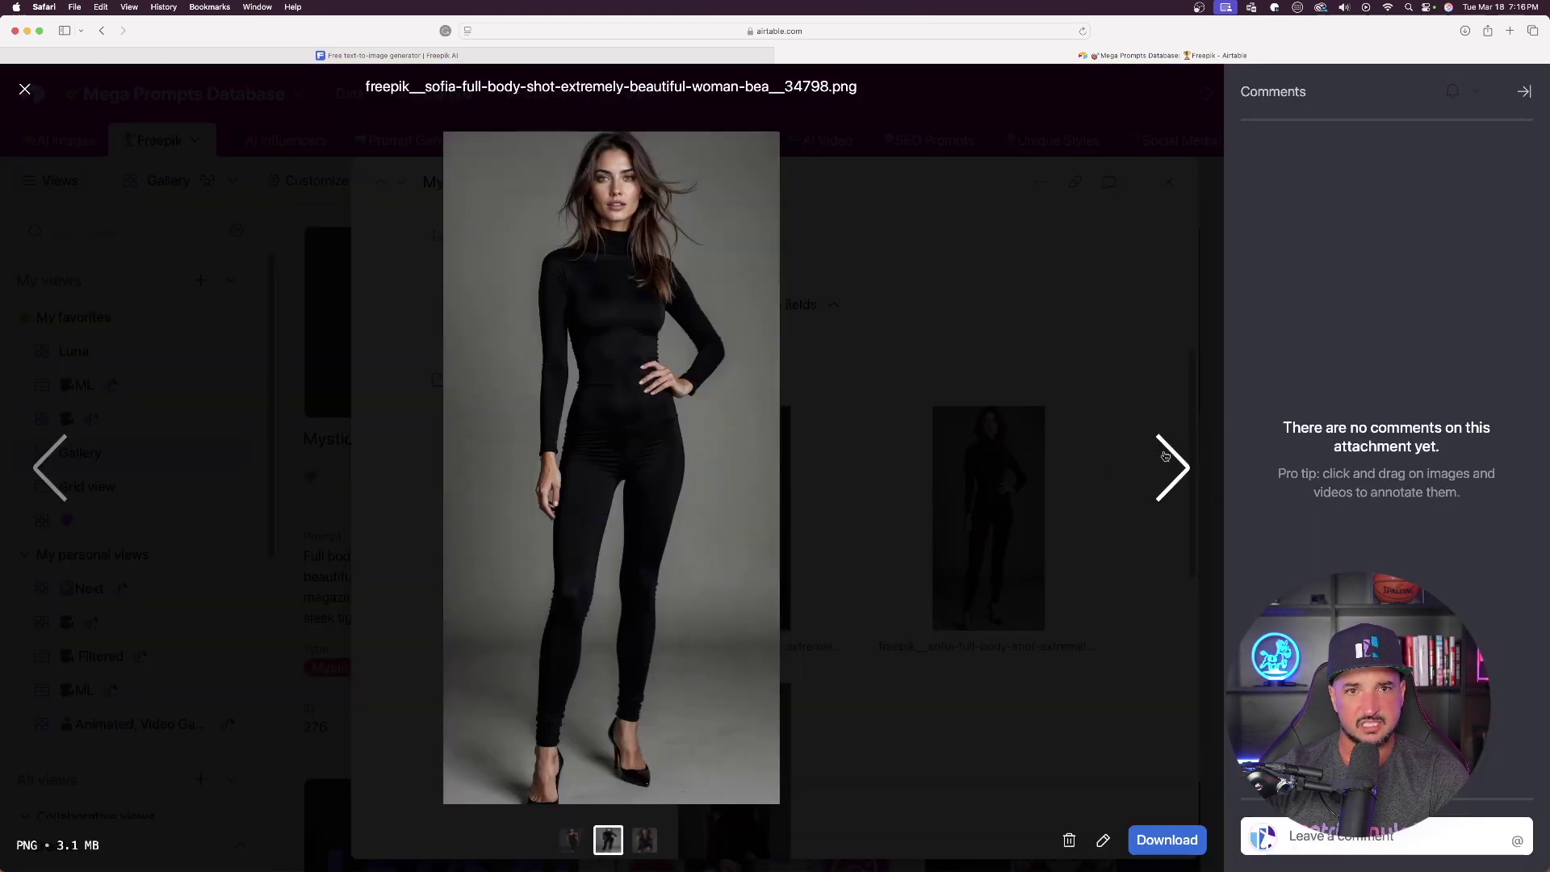
click(1165, 457)
click(392, 55)
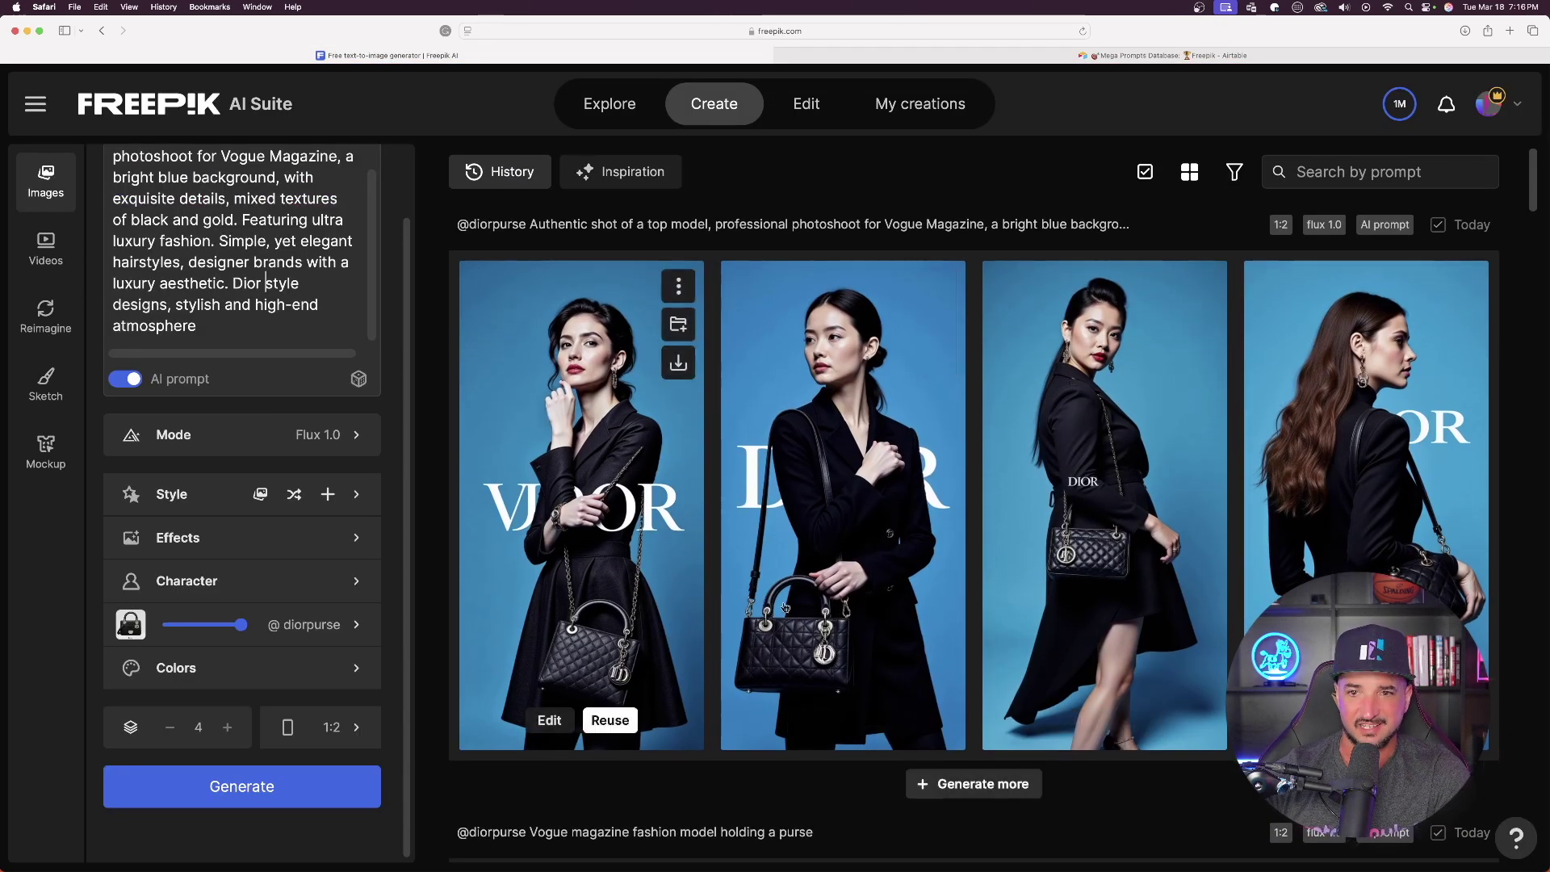
click(200, 287)
key(super+a)
key(super+v)
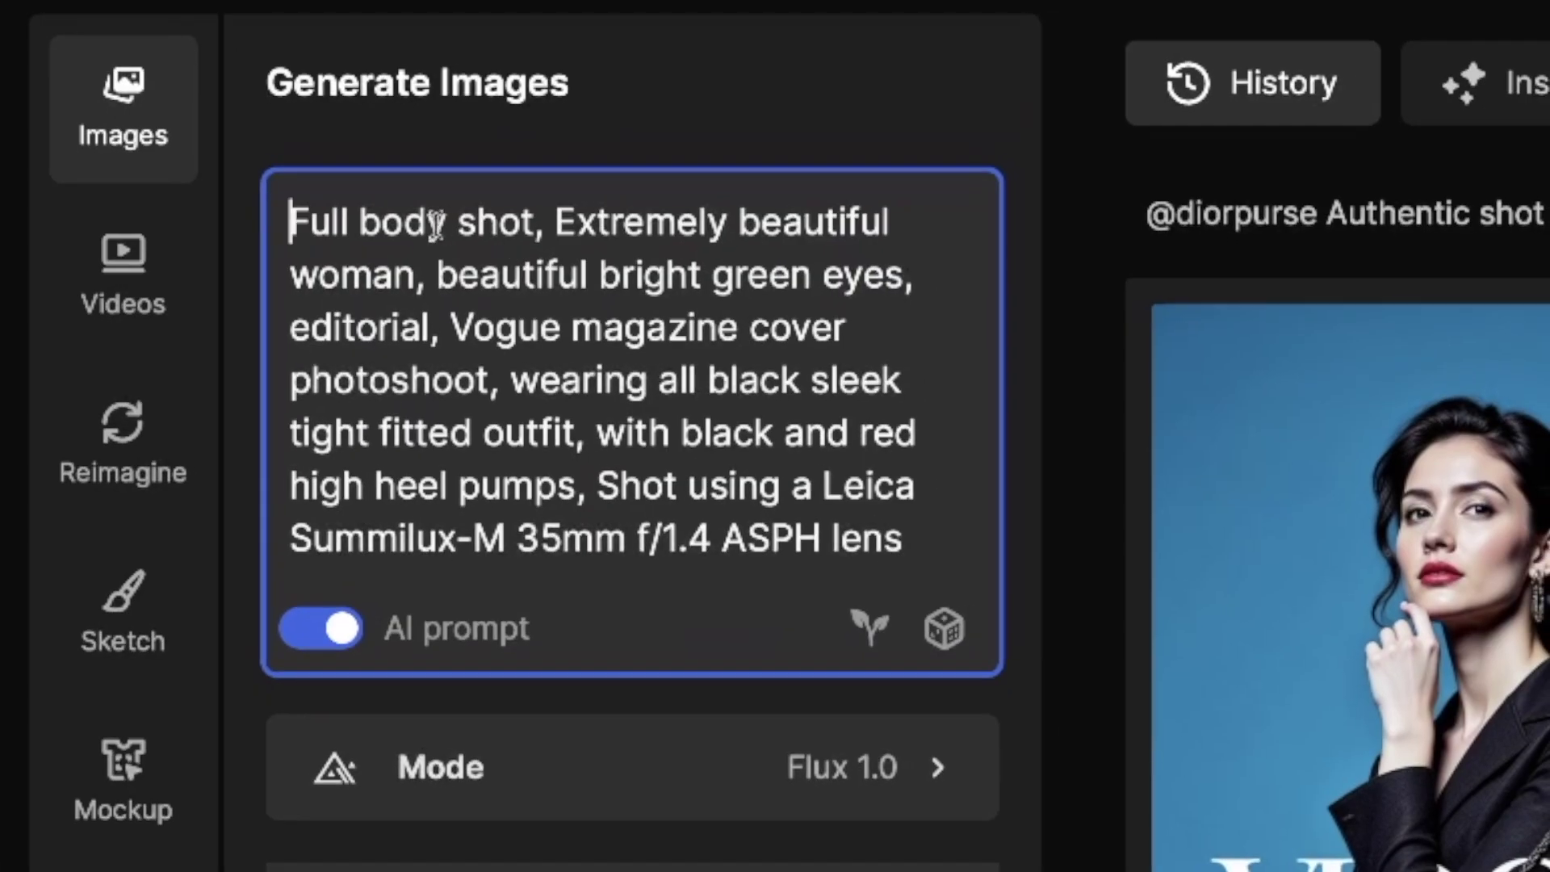
text(@d)
click(399, 307)
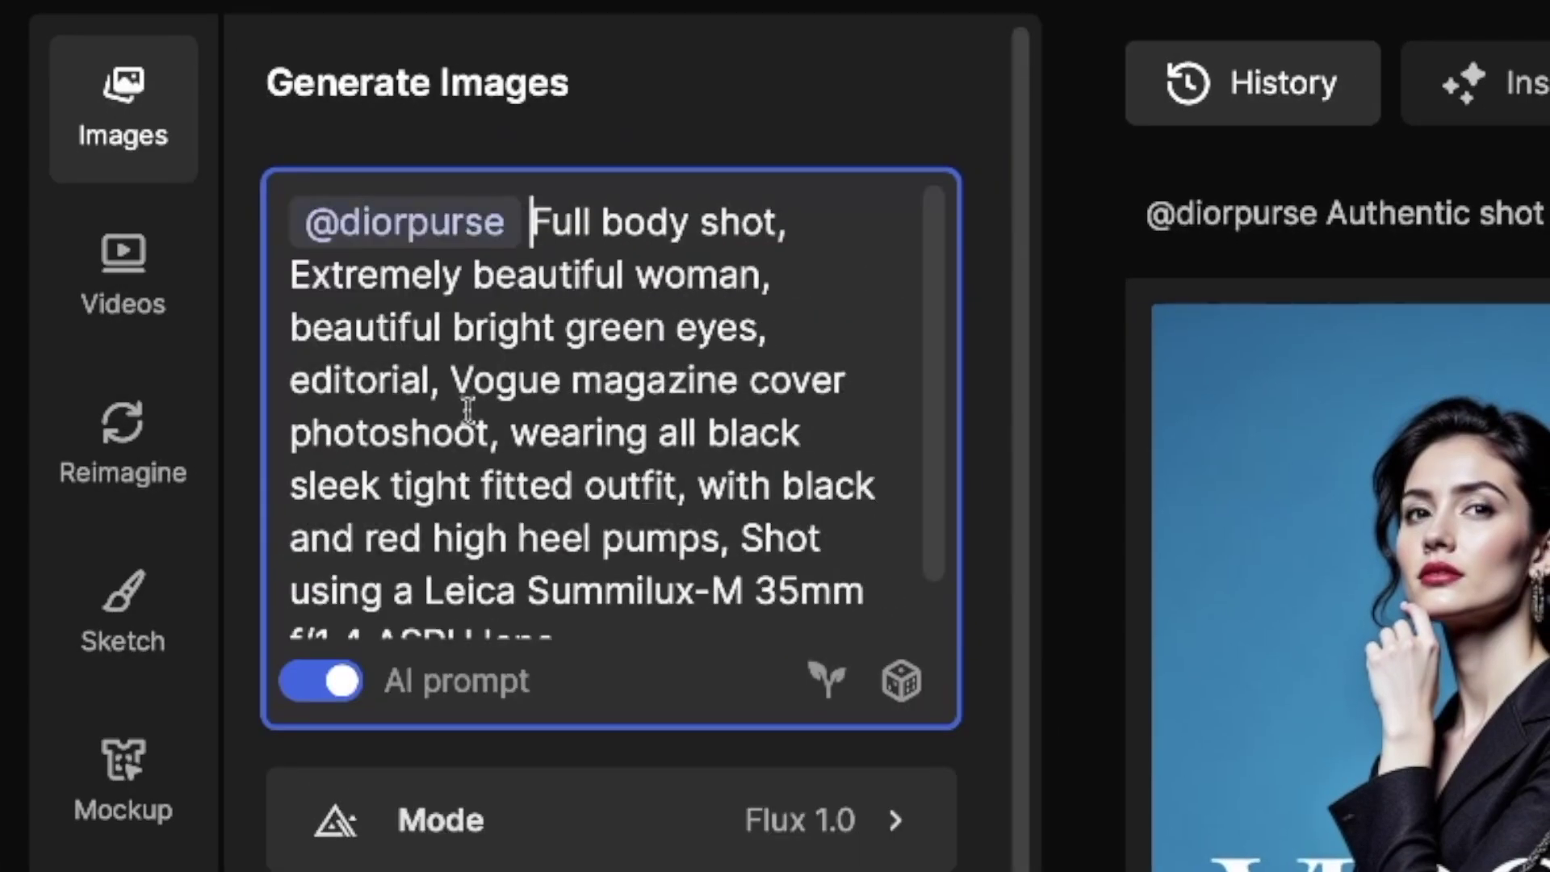
scroll(484, 436, down, 1)
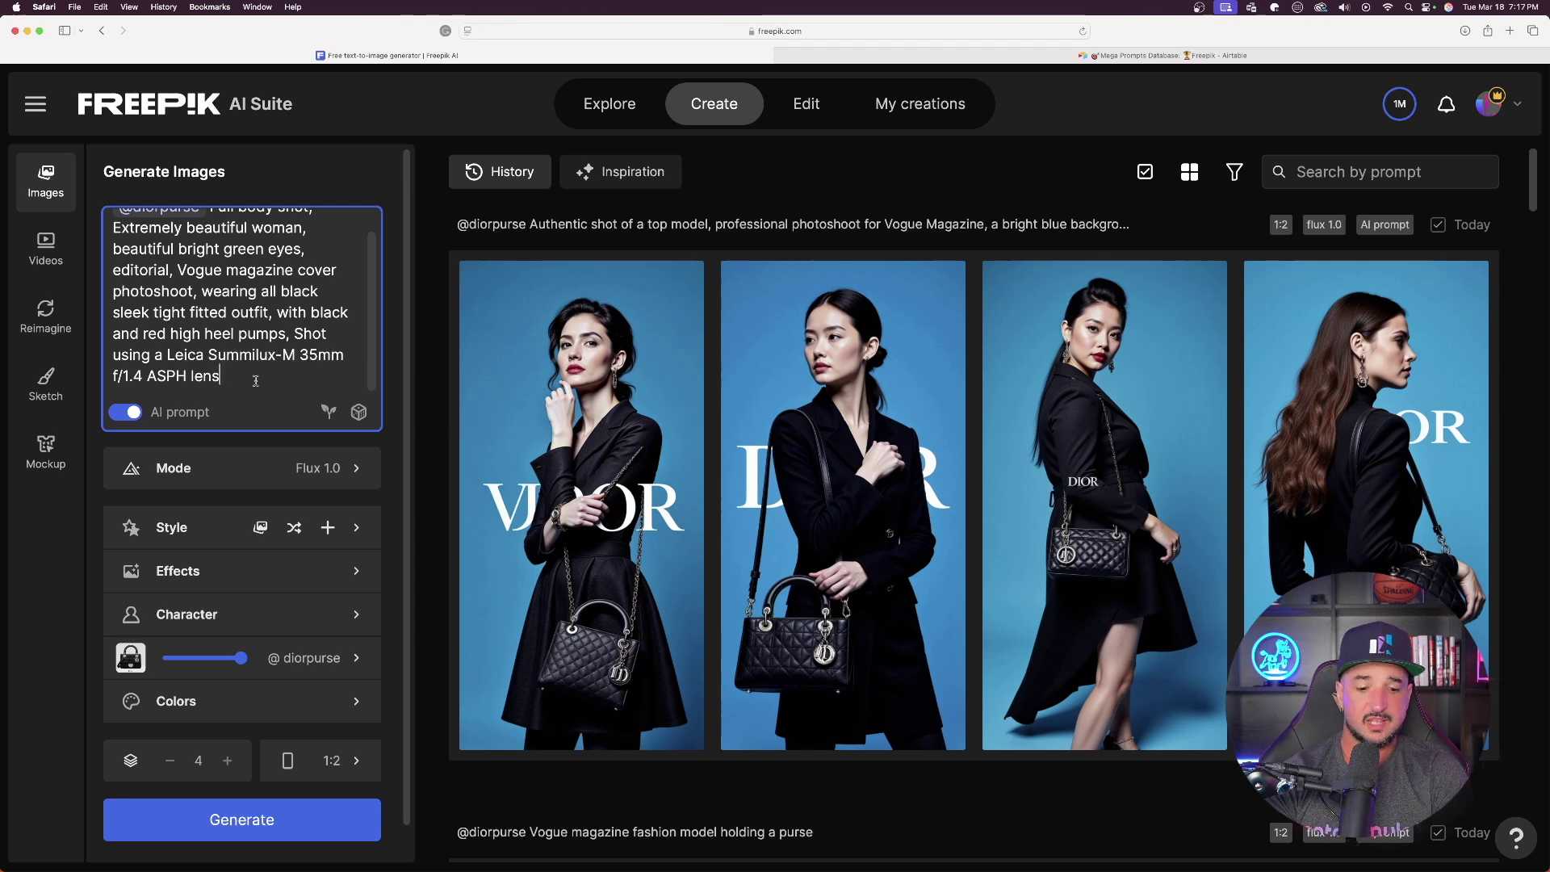
text(@)
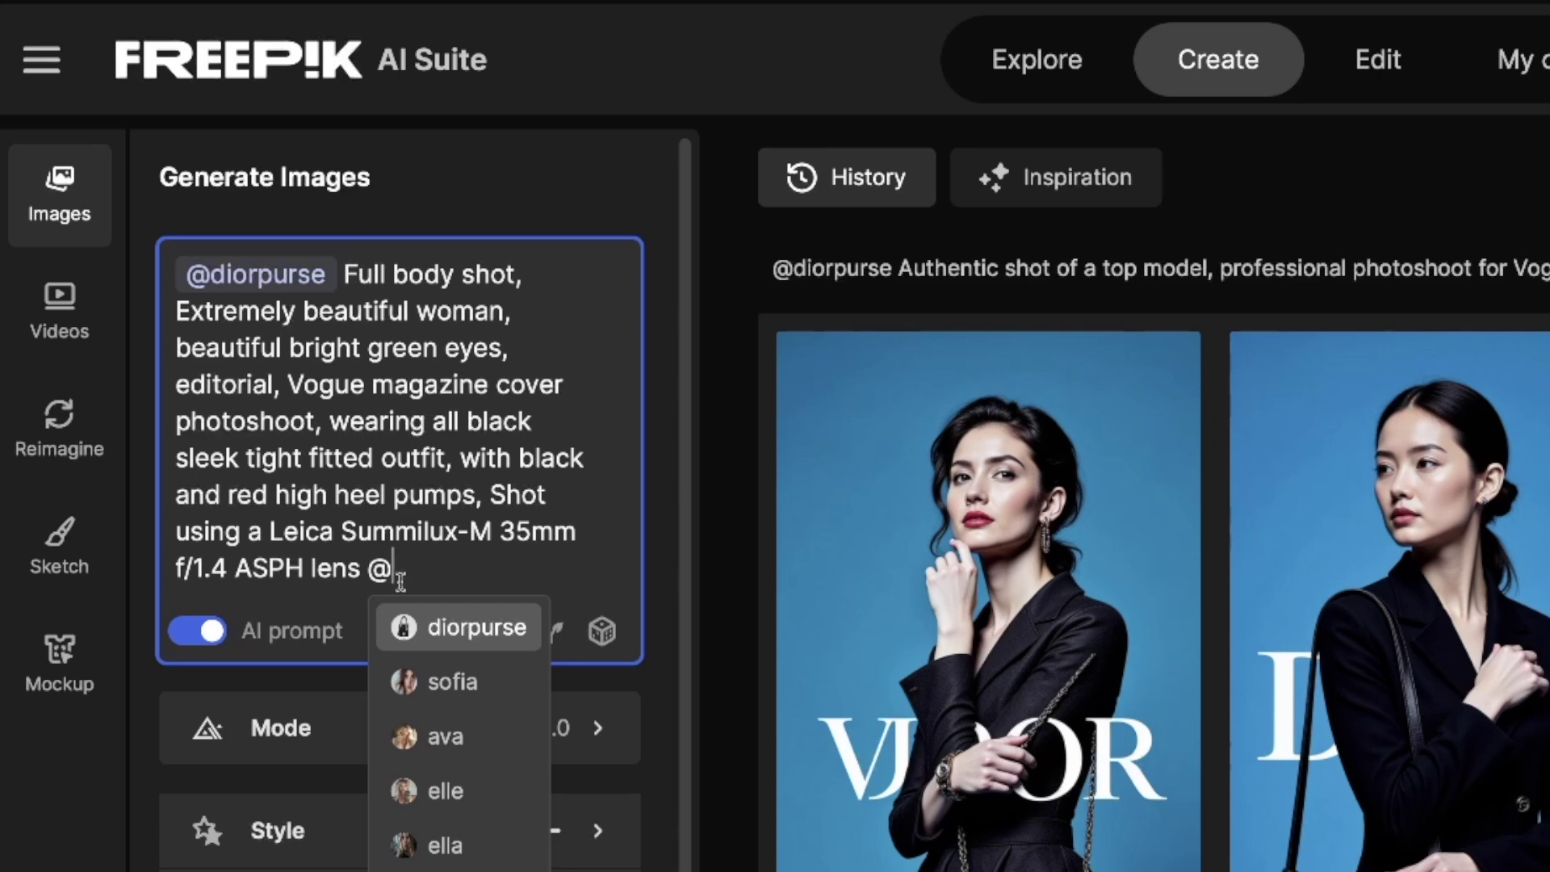
click(436, 685)
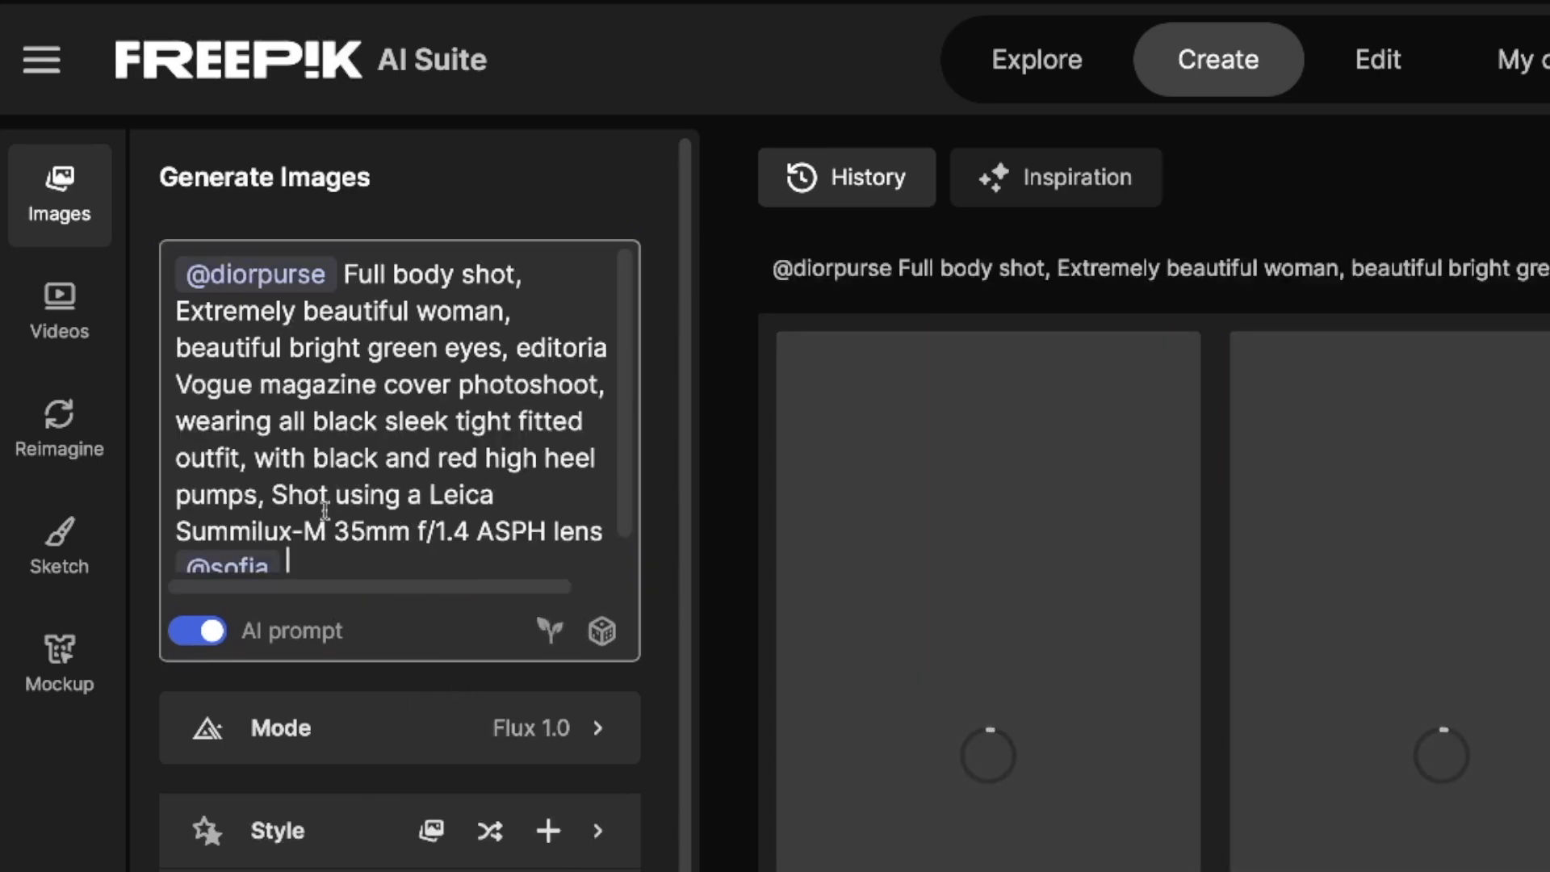
click(307, 536)
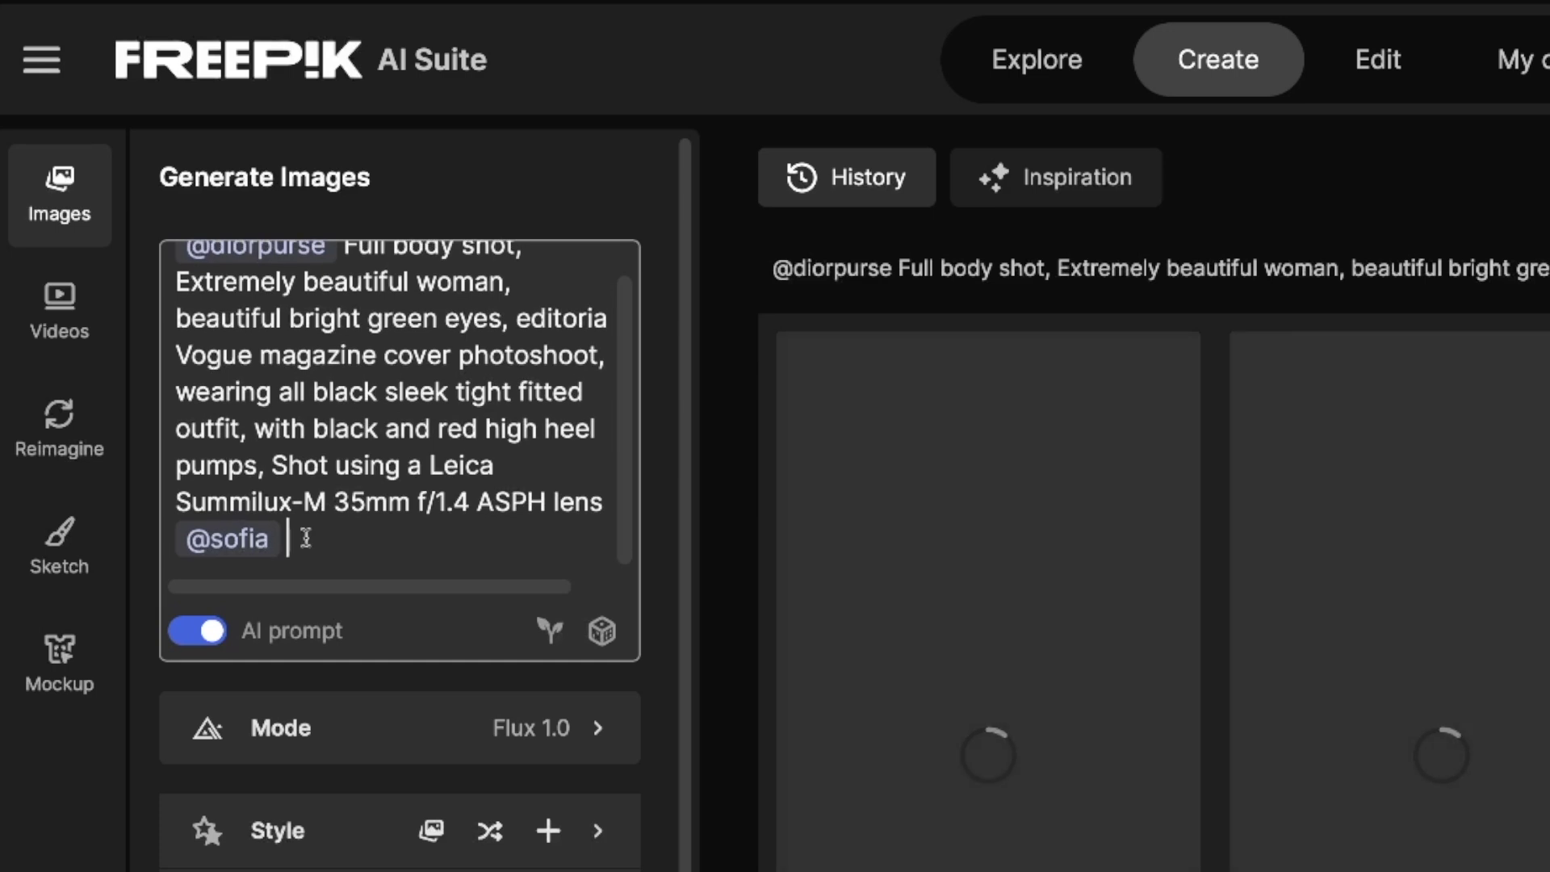
key(BackSpace)
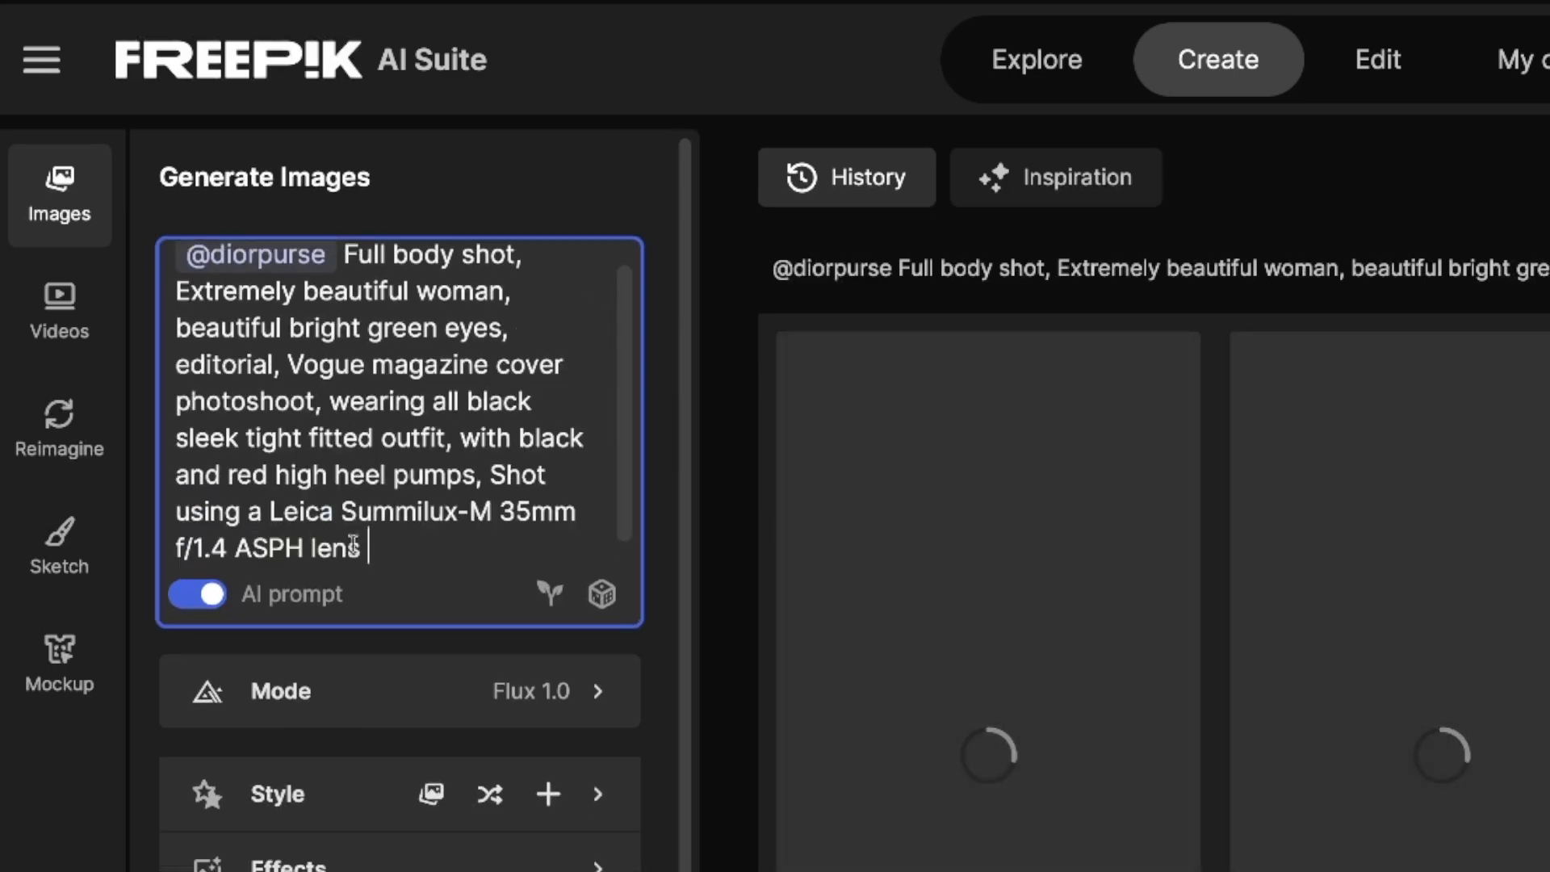
text(@luna)
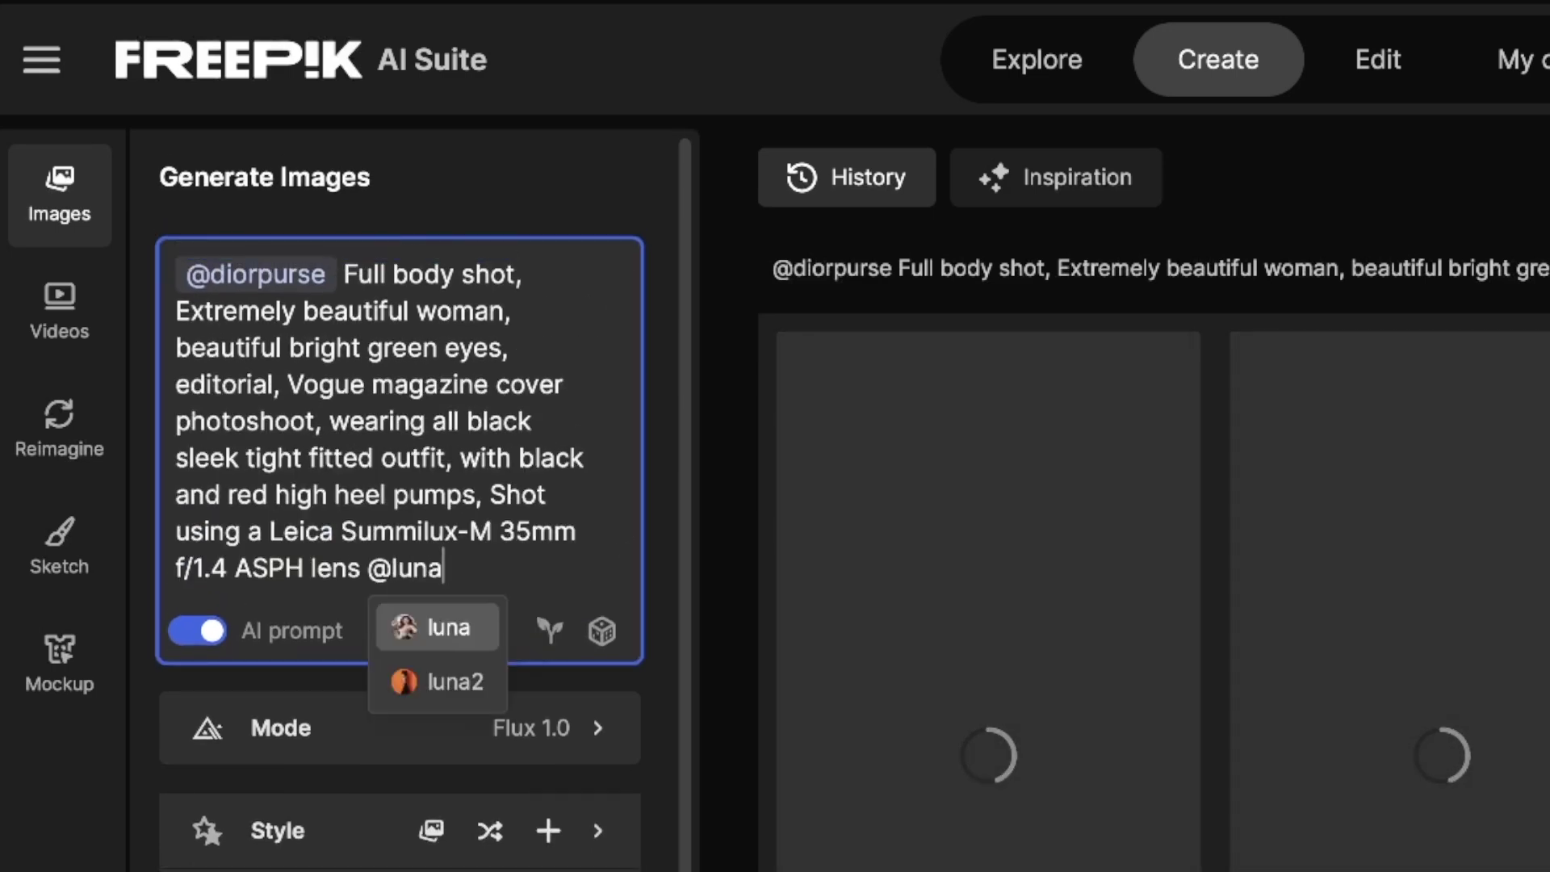
click(436, 682)
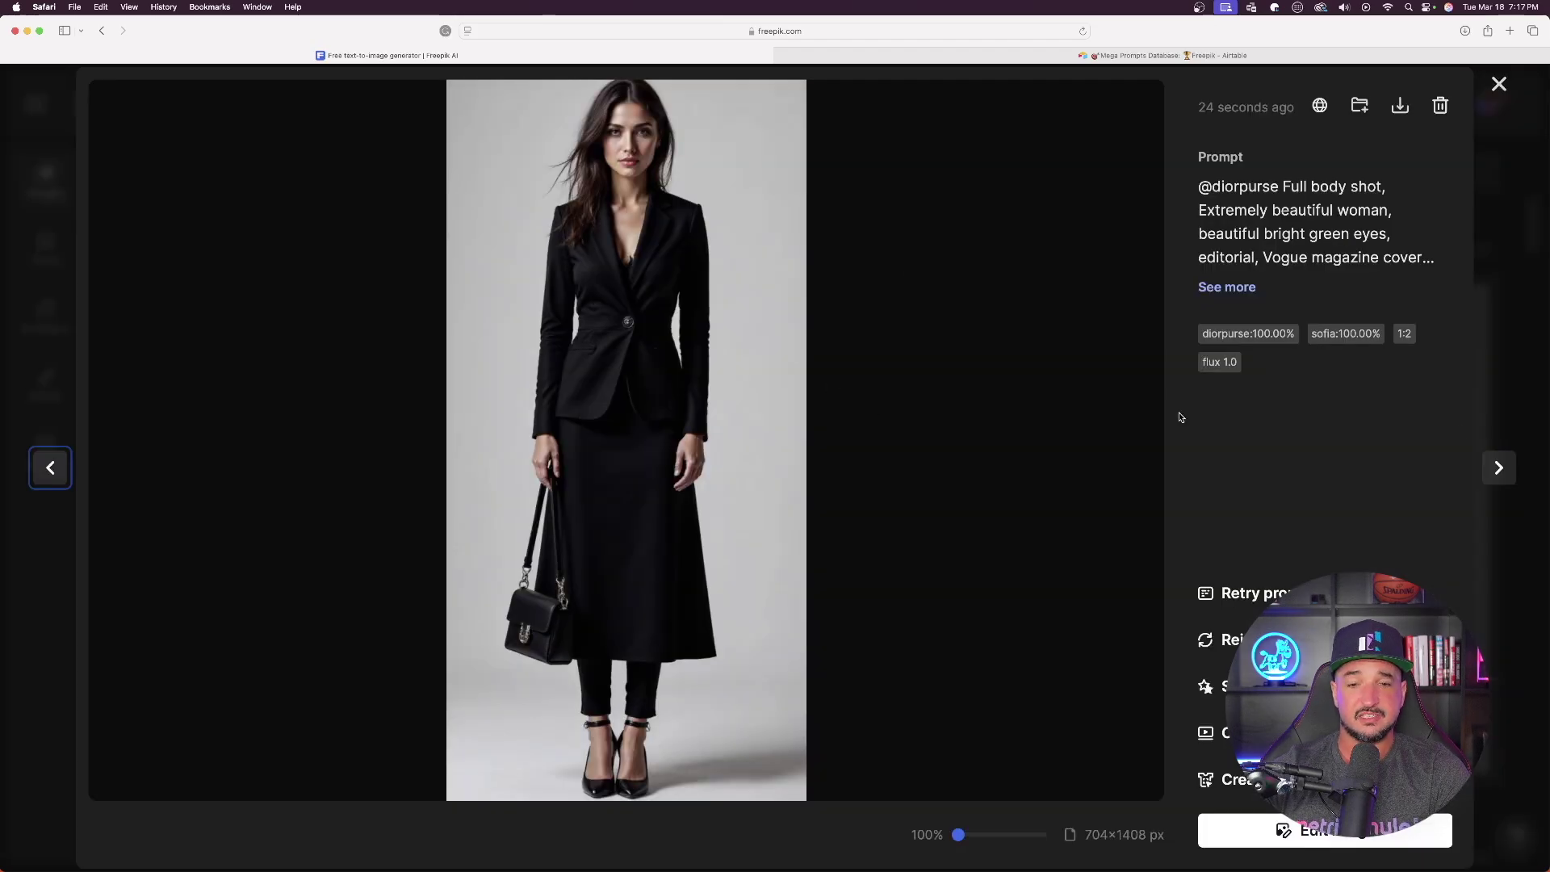
- Browse the Luna2 Dior purse results in the viewer, including the black dress image
click(1501, 470)
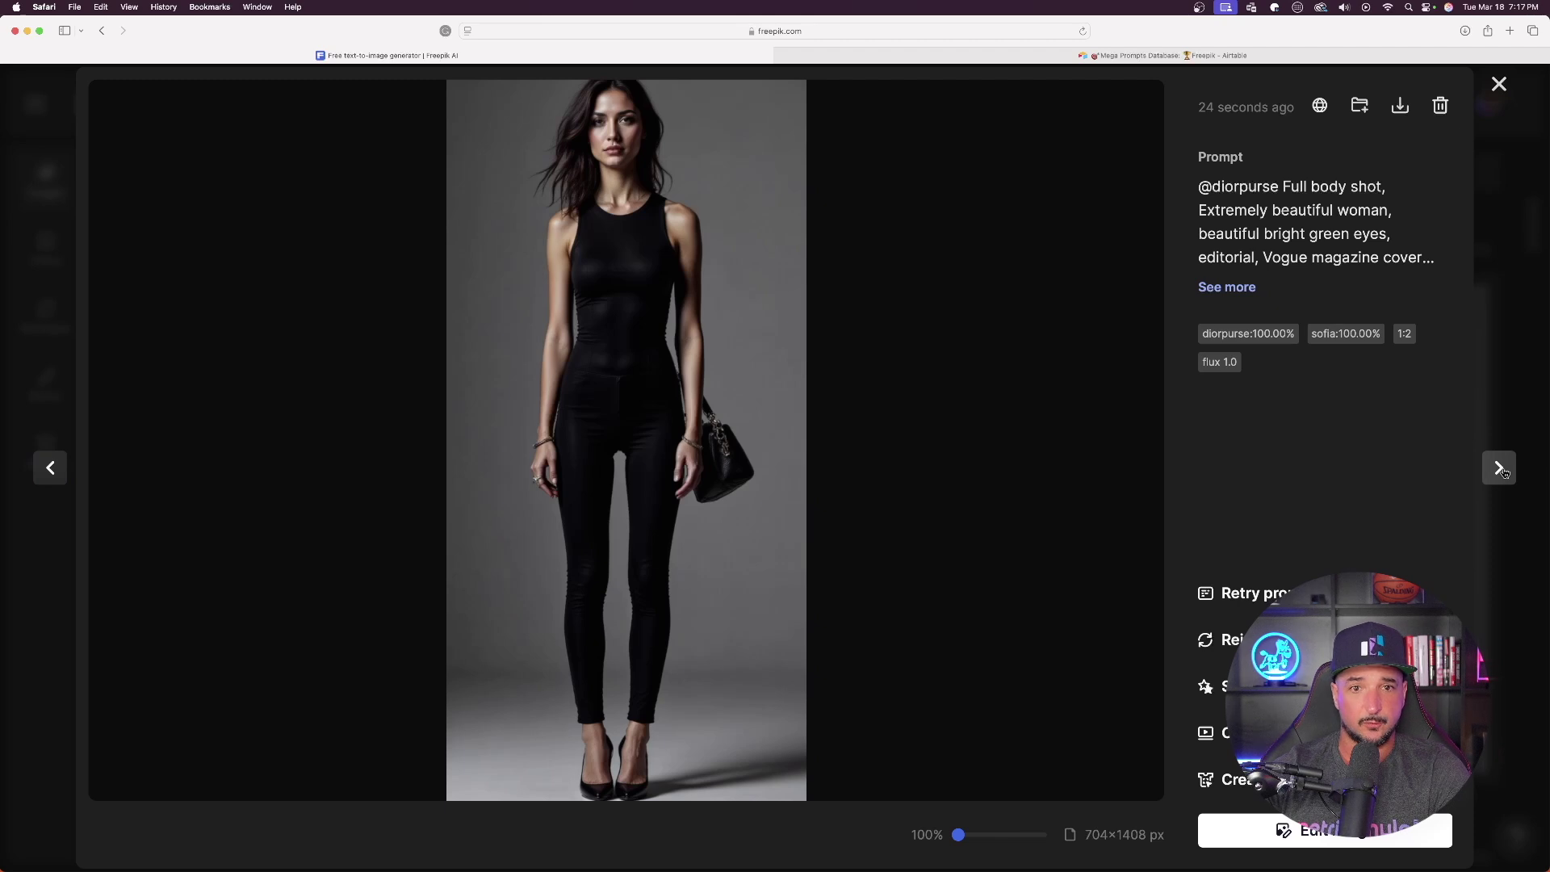
click(1501, 471)
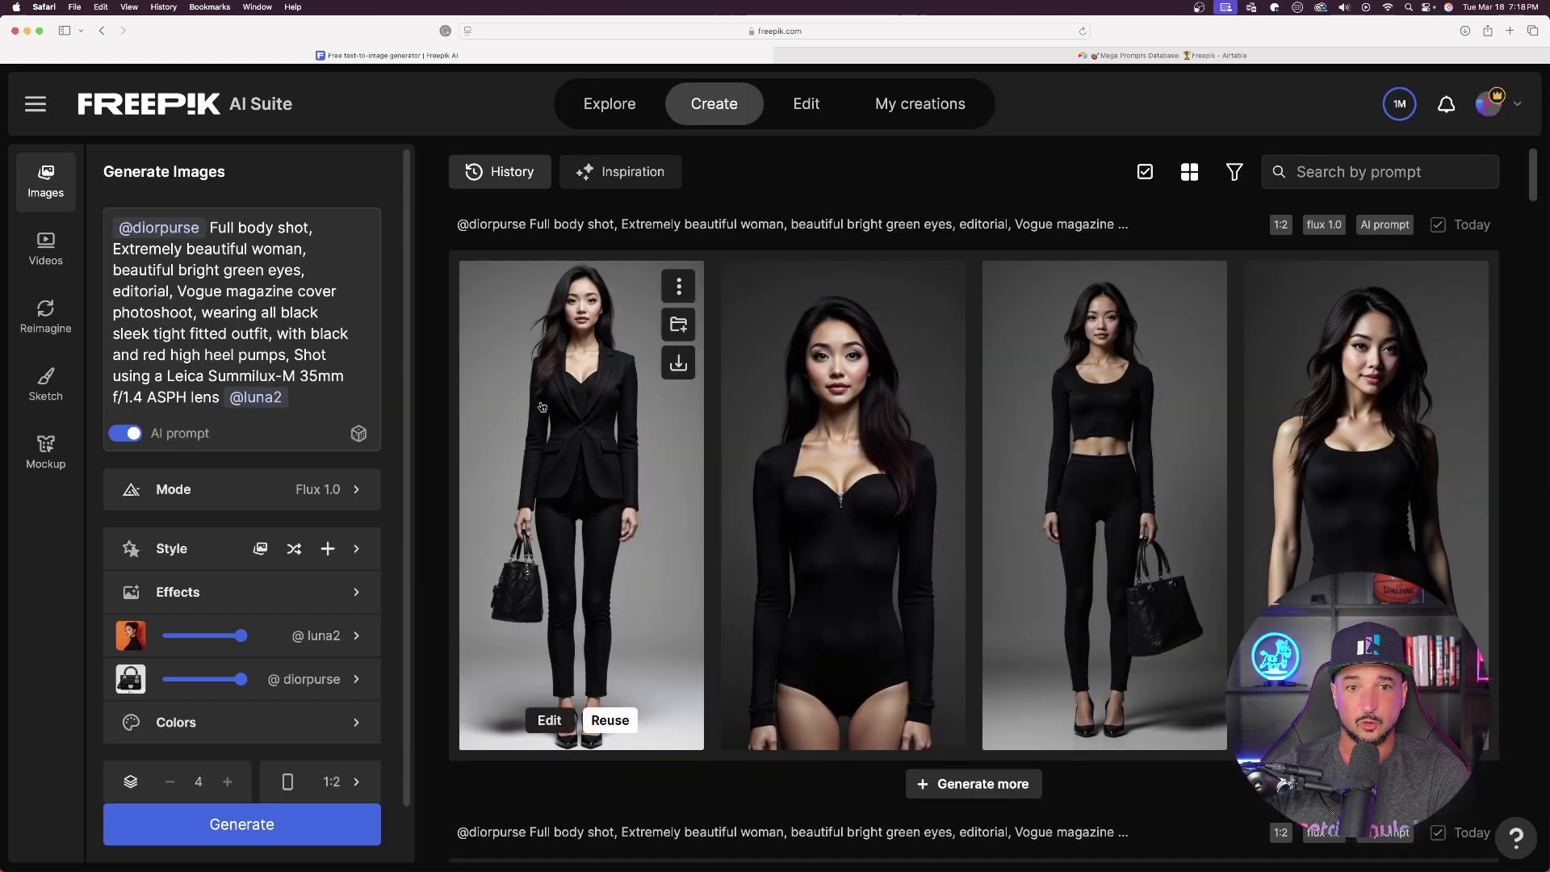
click(810, 464)
key(Right)
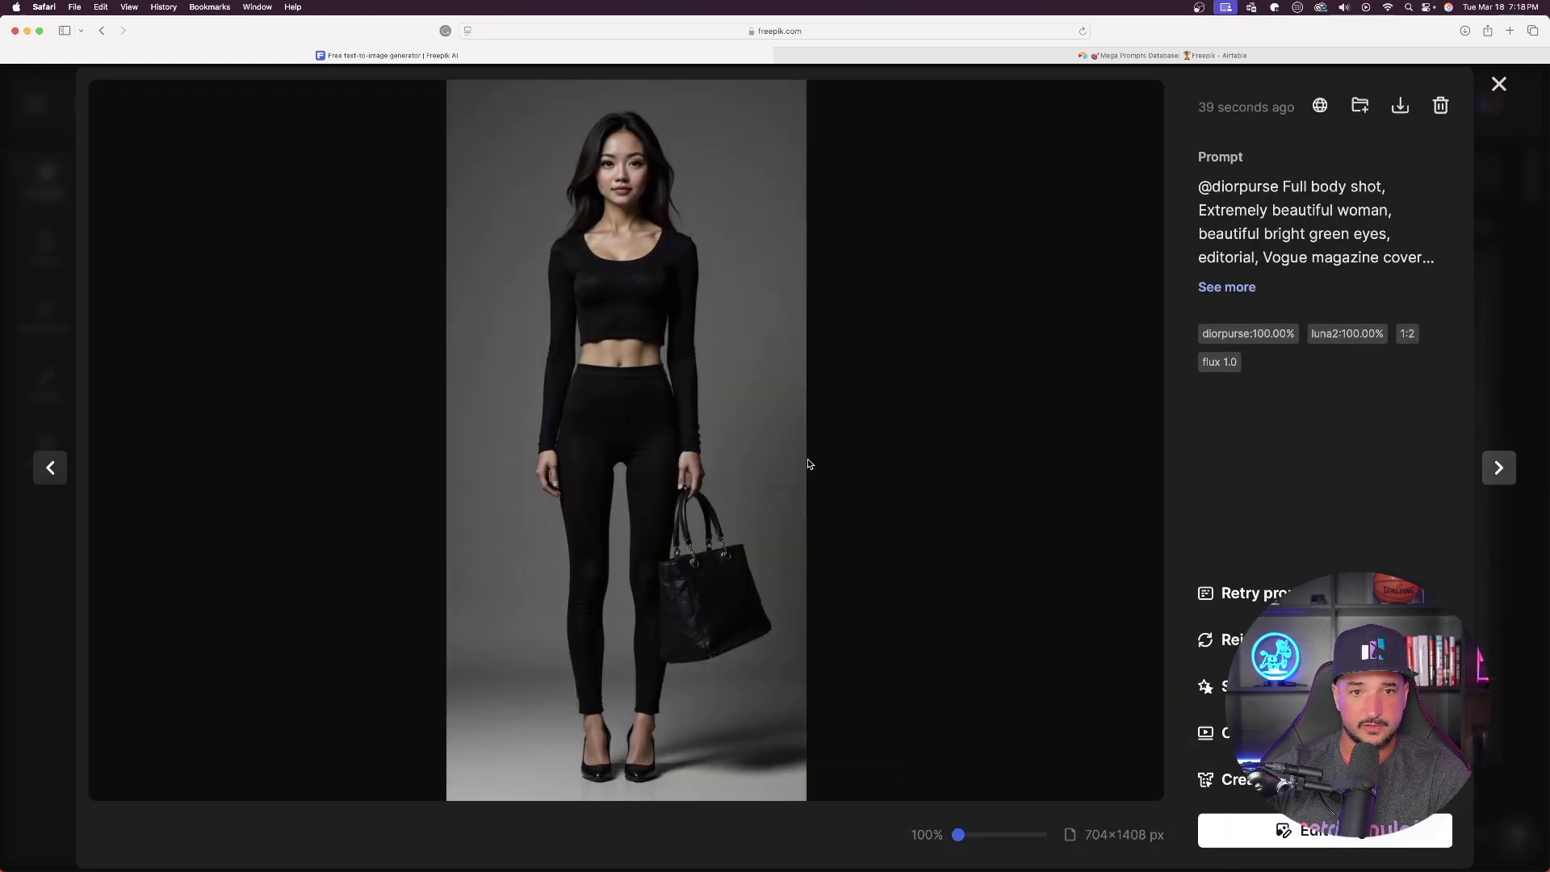
click(1499, 468)
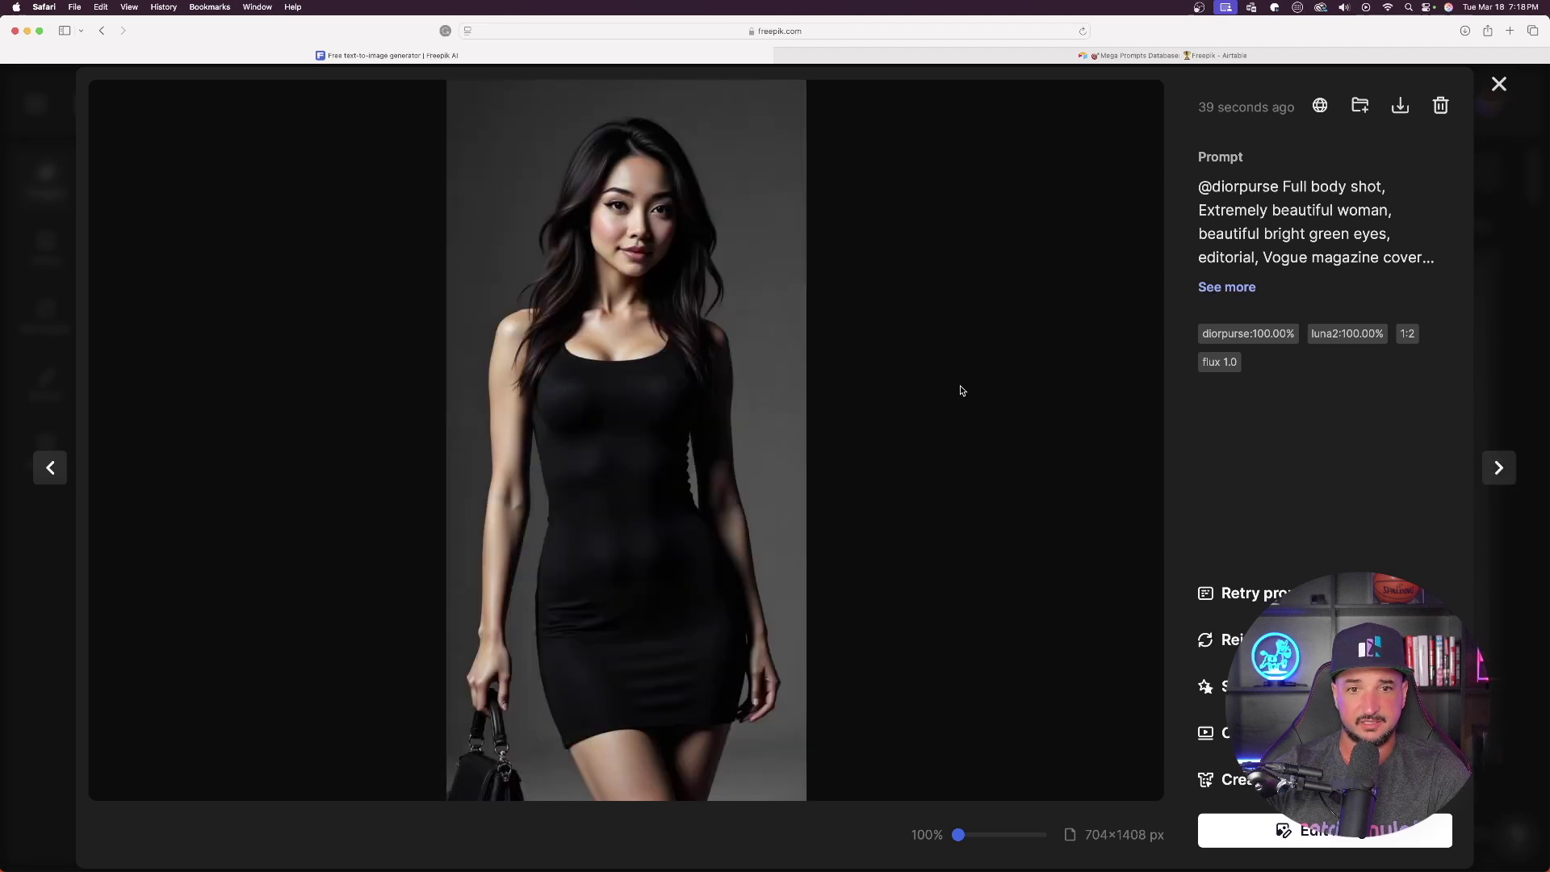
click(1499, 84)
- Enlarge the bodysuit and crop top results in turn, ending on the black suit with the bag
click(849, 424)
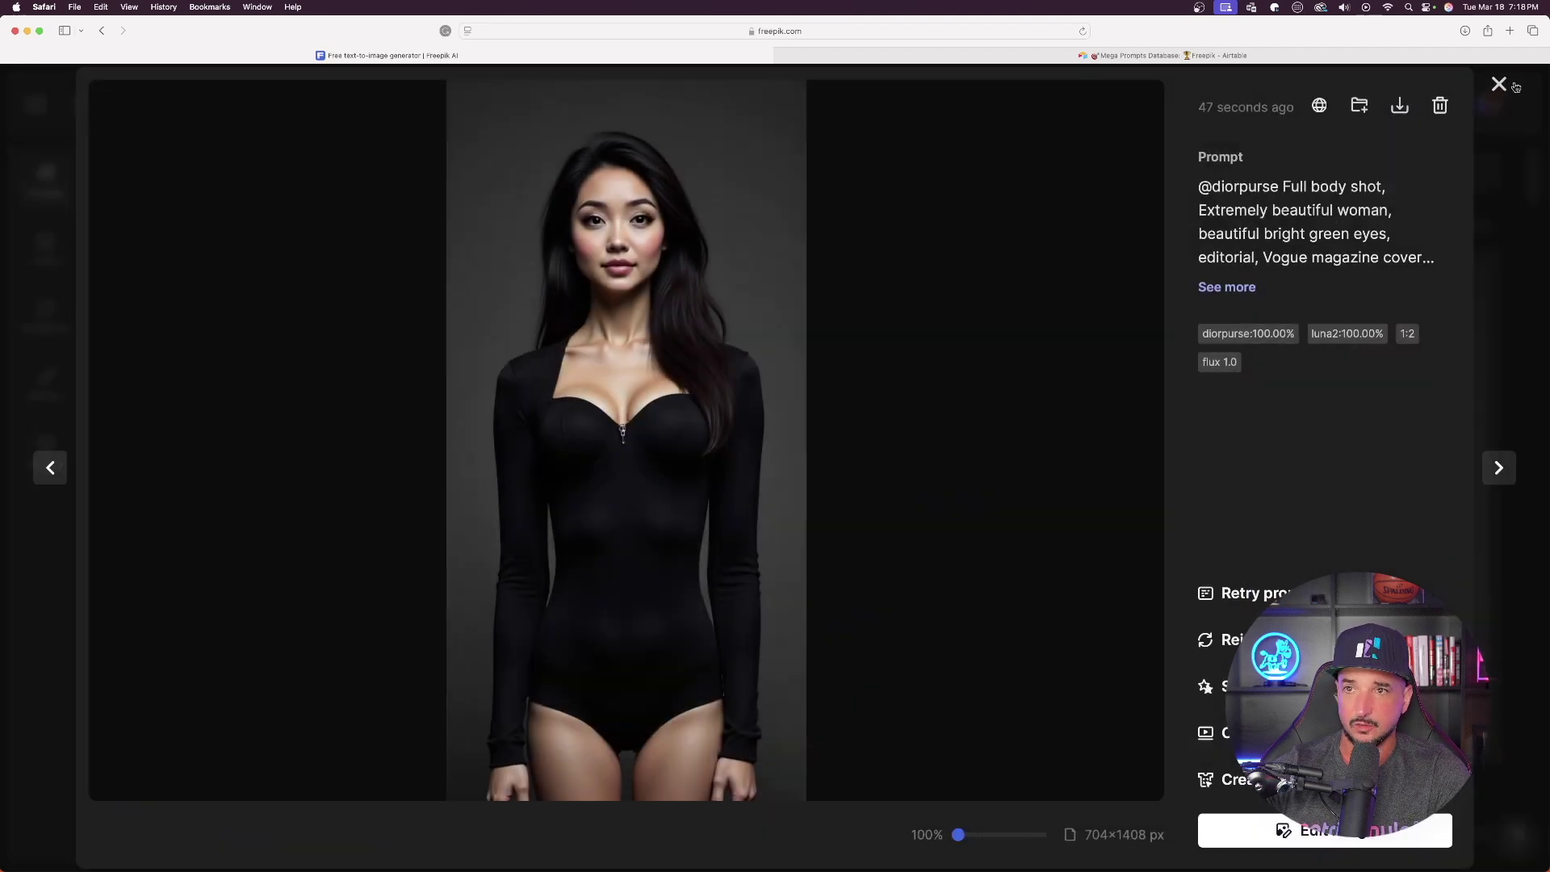
click(1502, 84)
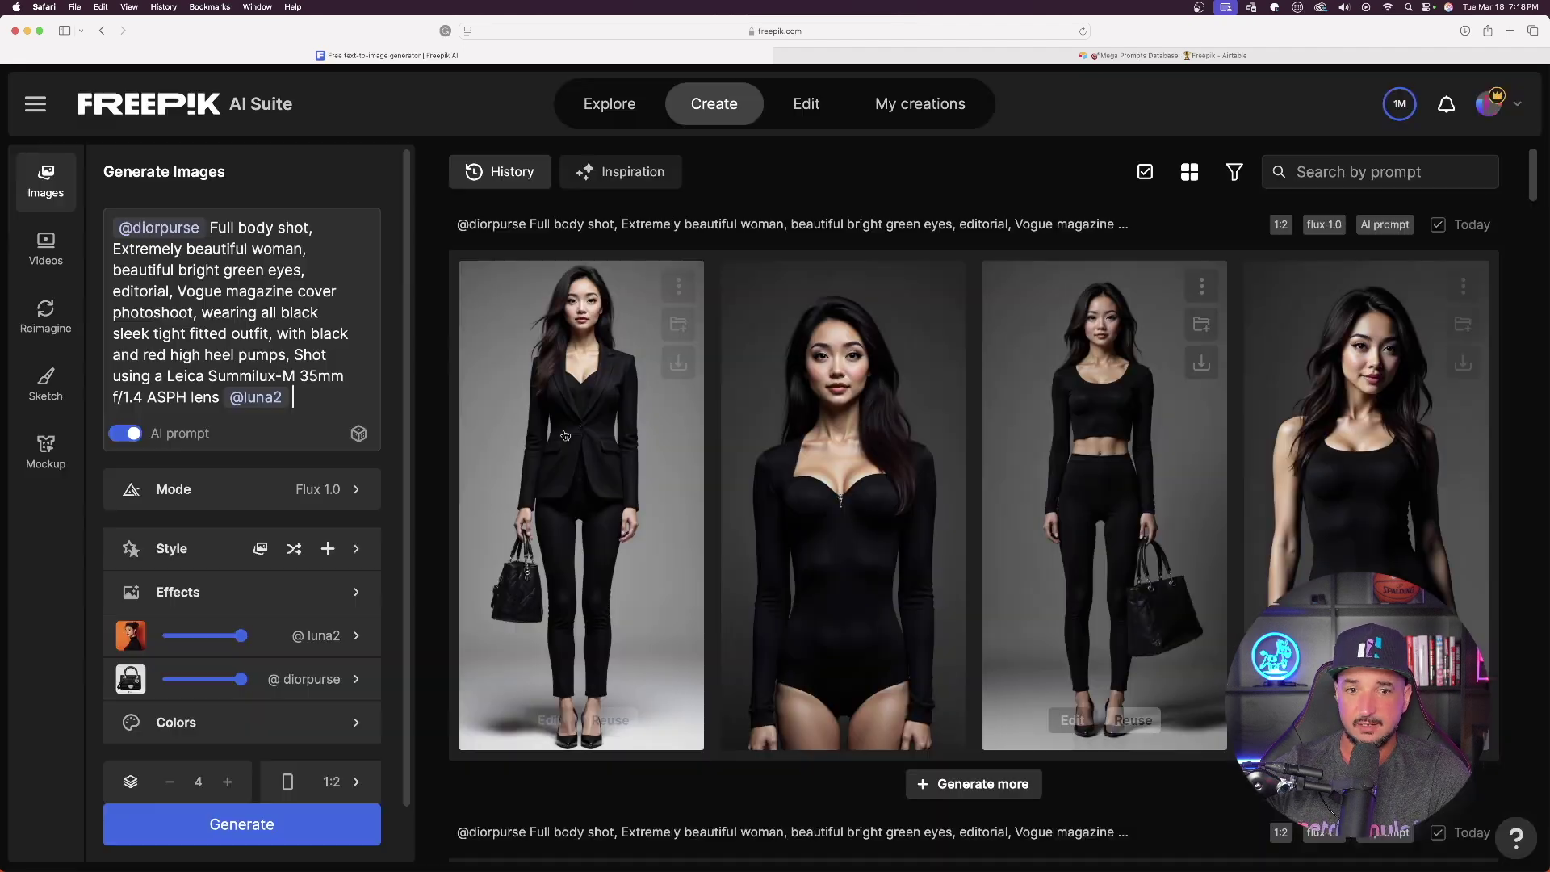
click(1006, 433)
click(1500, 84)
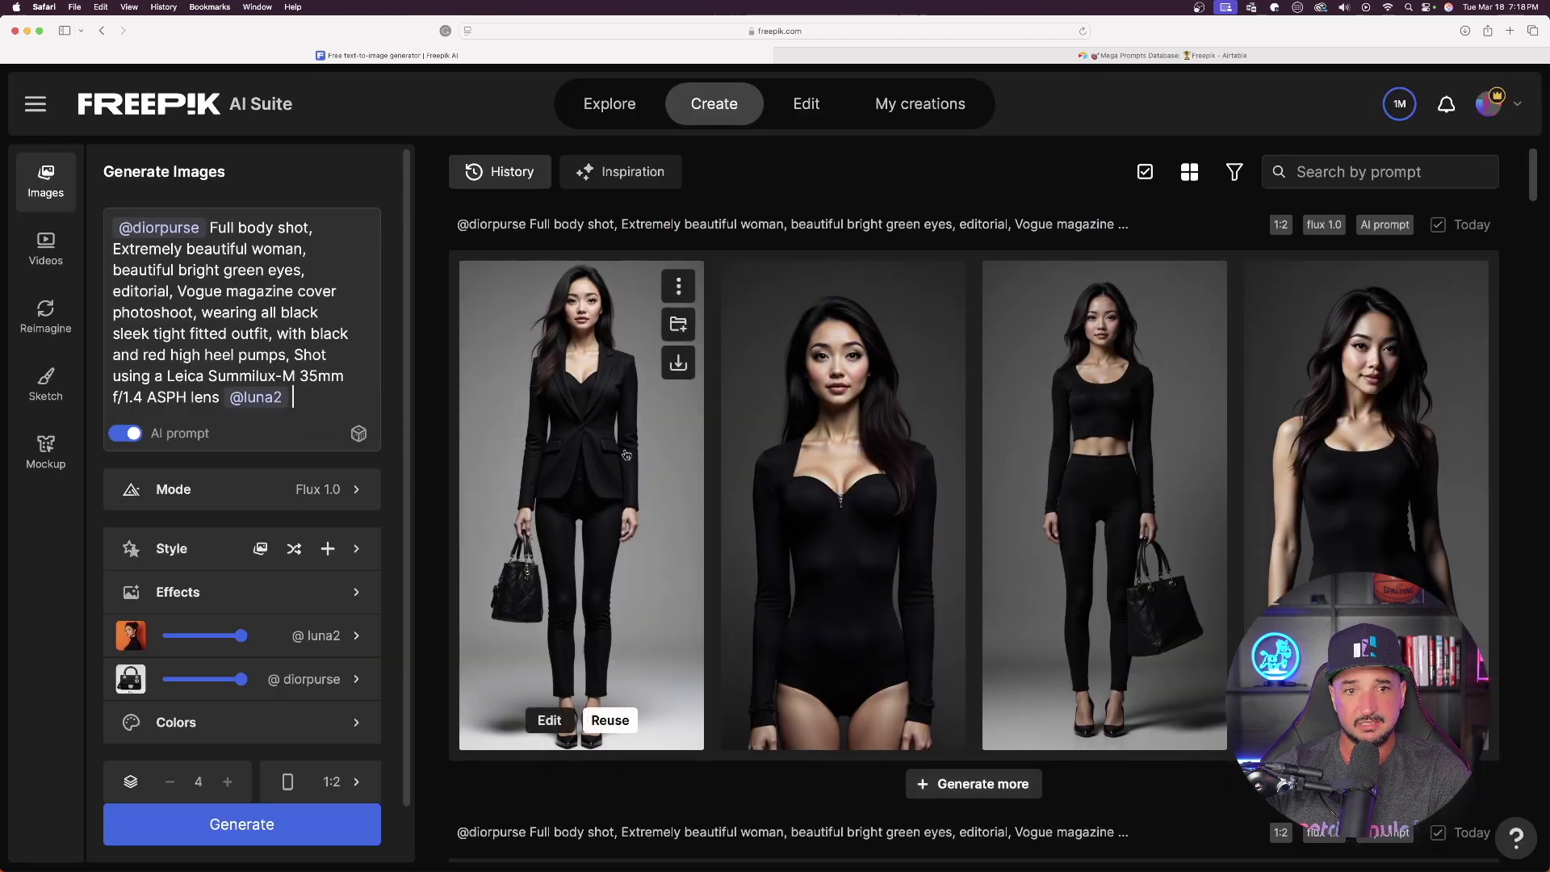
click(569, 473)
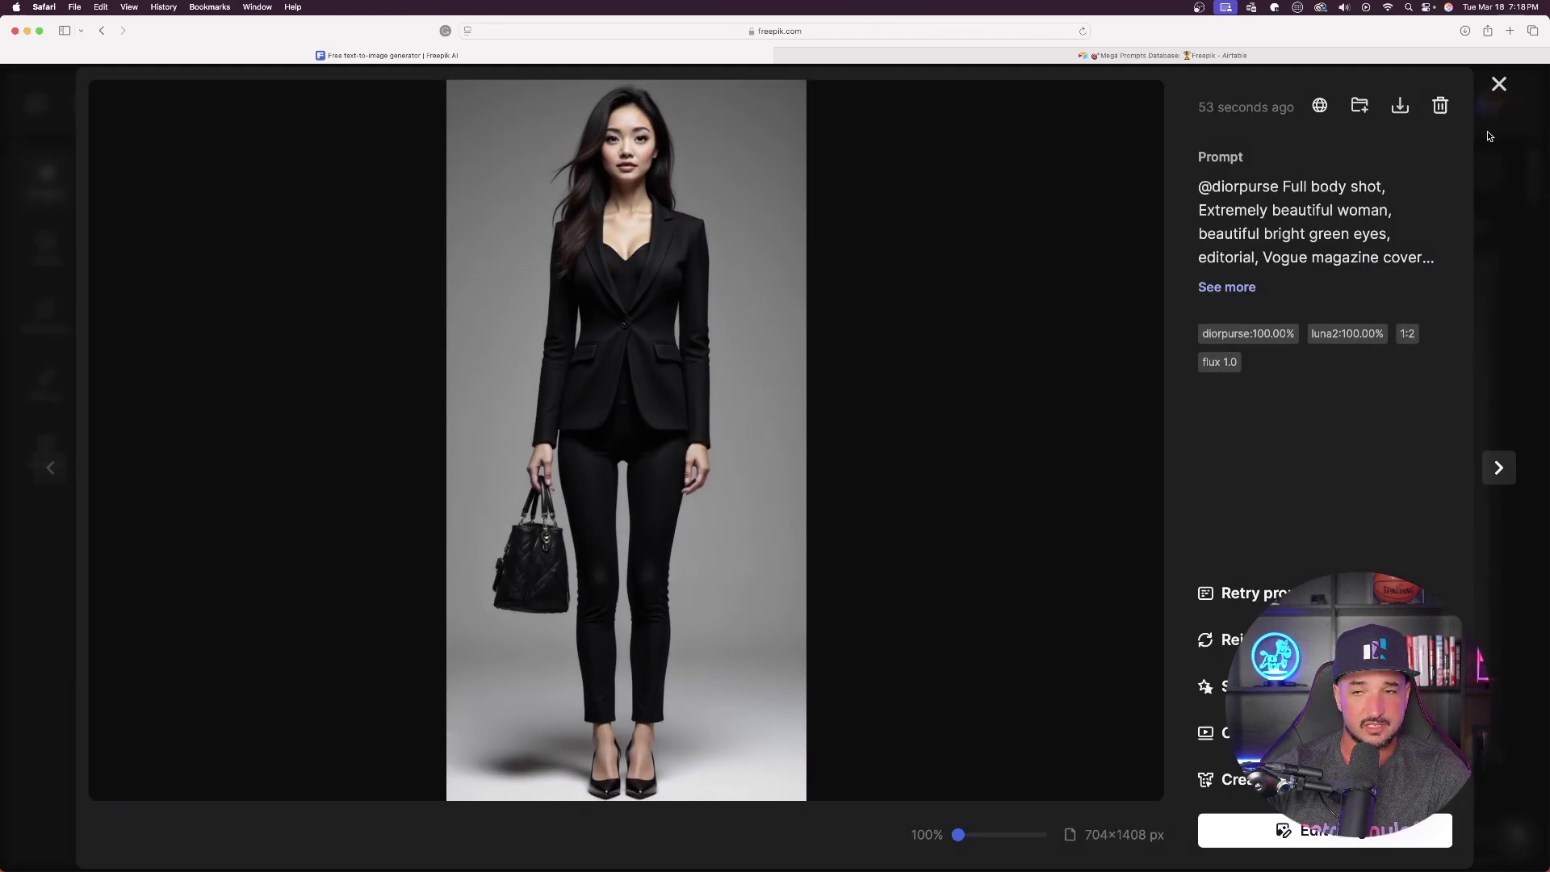